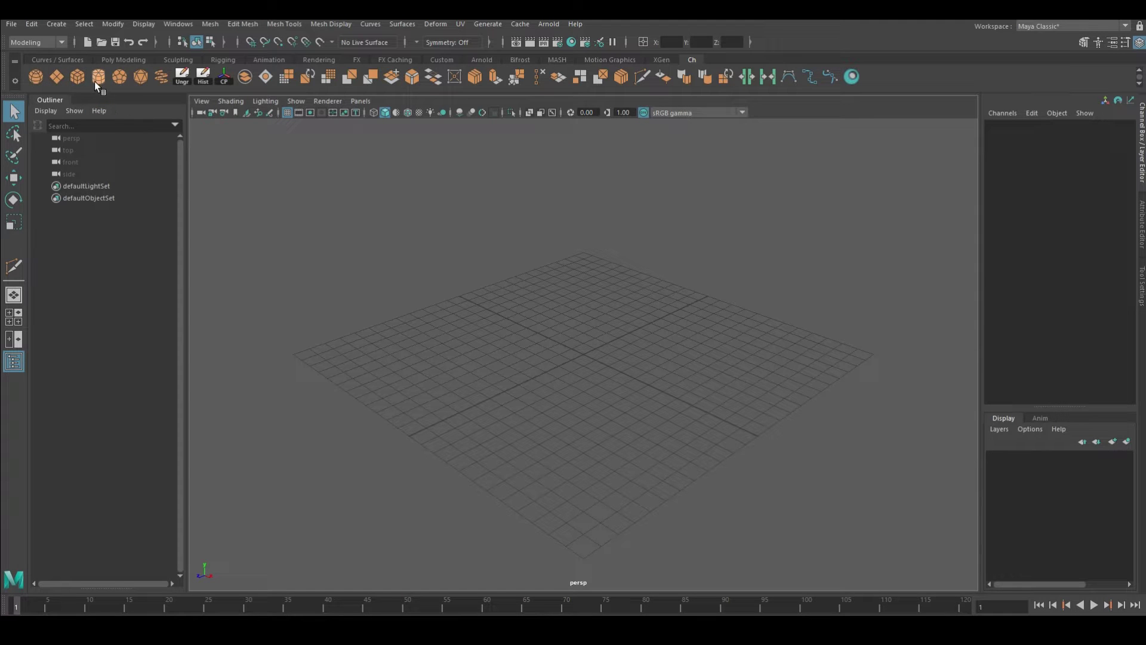
# Create a polygon cylinder and set its Subdivisions Axis to 8.
pyautogui.click(99, 78)
pyautogui.moveTo(629, 319)
pyautogui.keyDown('alt'); pyautogui.mouseDown(button='middle')
pyautogui.moveTo(521, 251)
pyautogui.moveTo(550, 267)
pyautogui.moveTo(536, 269)
pyautogui.mouseUp(button='middle'); pyautogui.keyUp('alt')
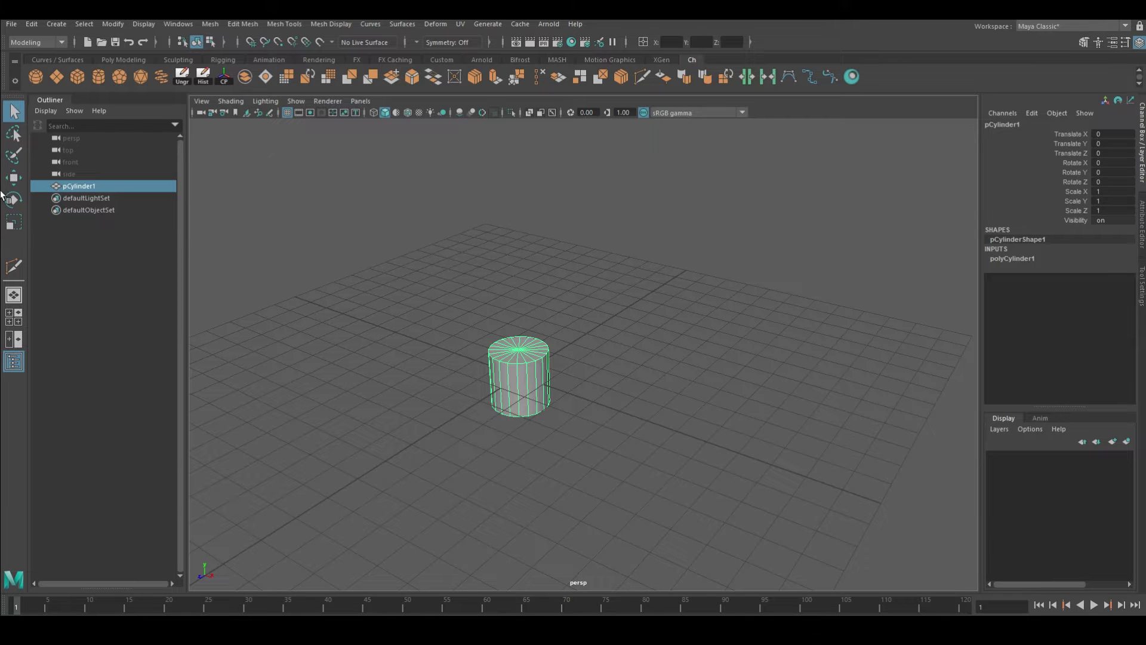
pyautogui.hotkey('ctrl', 'a')
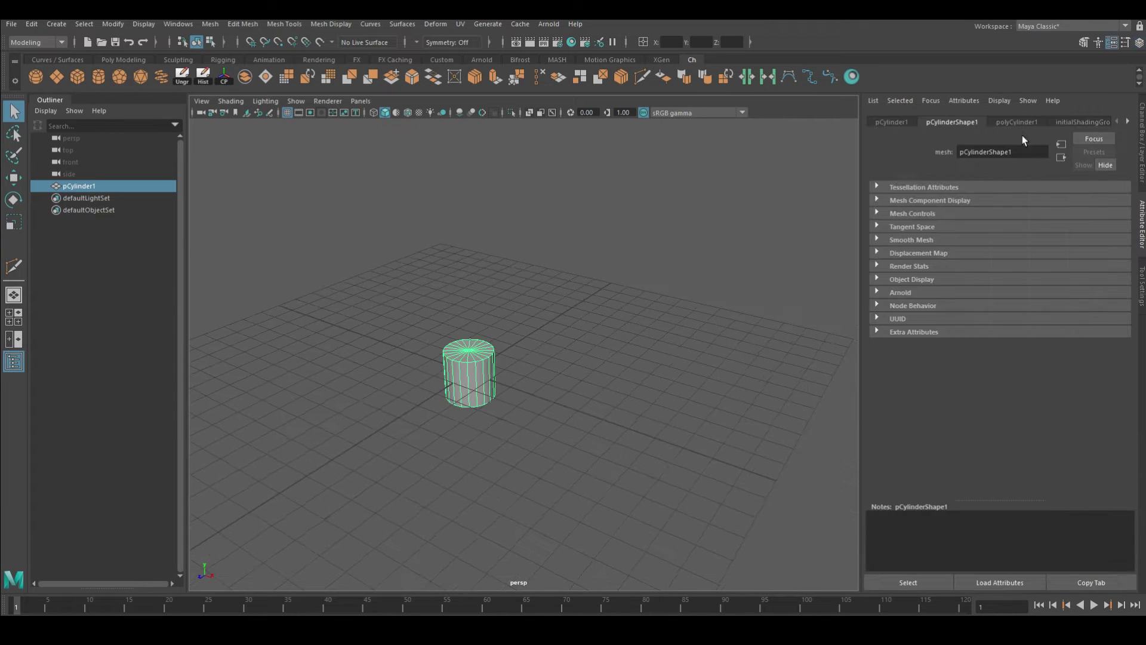
pyautogui.click(1017, 122)
pyautogui.moveTo(1029, 234); pyautogui.dragTo(1019, 235)
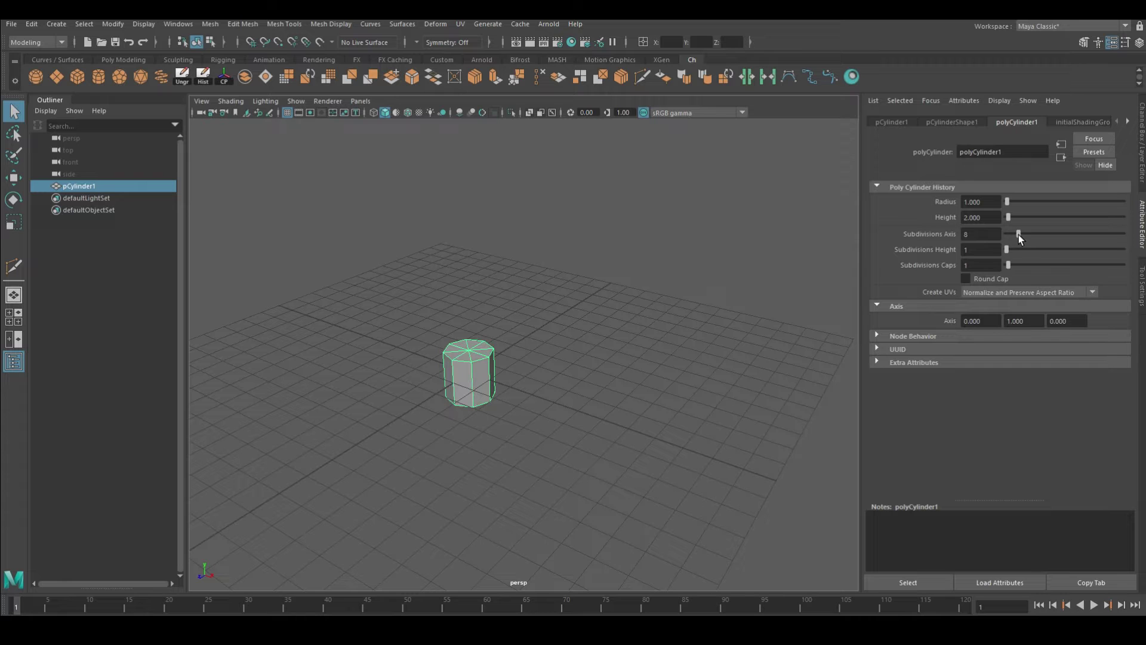
pyautogui.rightClick(496, 348)
pyautogui.scroll(-5, 496, 349)
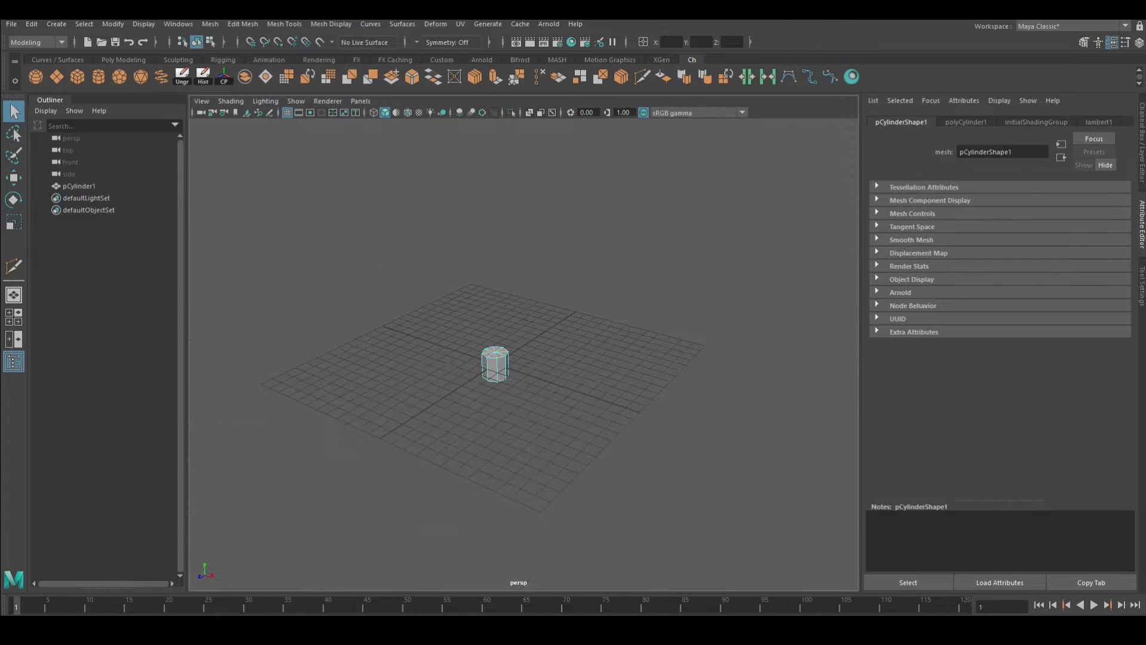
# Stretch the cylinder tall along Y and scale its top end down to taper it.
pyautogui.press('w')
pyautogui.moveTo(469, 293); pyautogui.dragTo(498, 159, button='middle')
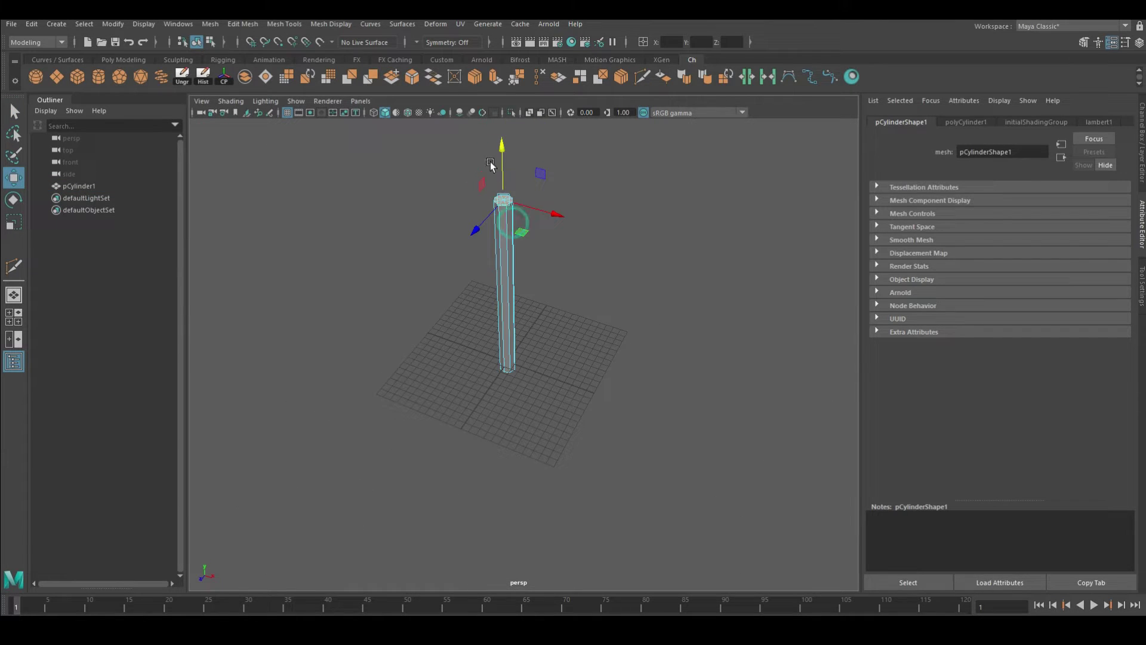
pyautogui.press('r')
pyautogui.keyDown('alt'); pyautogui.moveTo(563, 215); pyautogui.dragTo(415, 278); pyautogui.keyUp('alt')
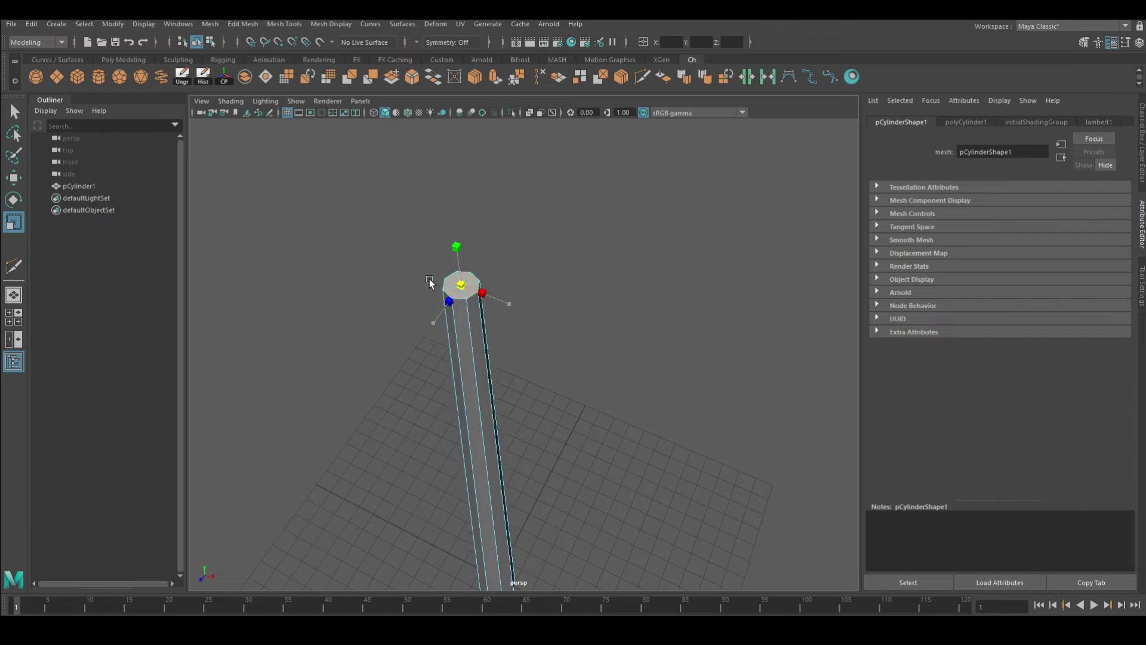
pyautogui.keyDown('alt'); pyautogui.moveTo(415, 277); pyautogui.dragTo(554, 264); pyautogui.keyUp('alt')
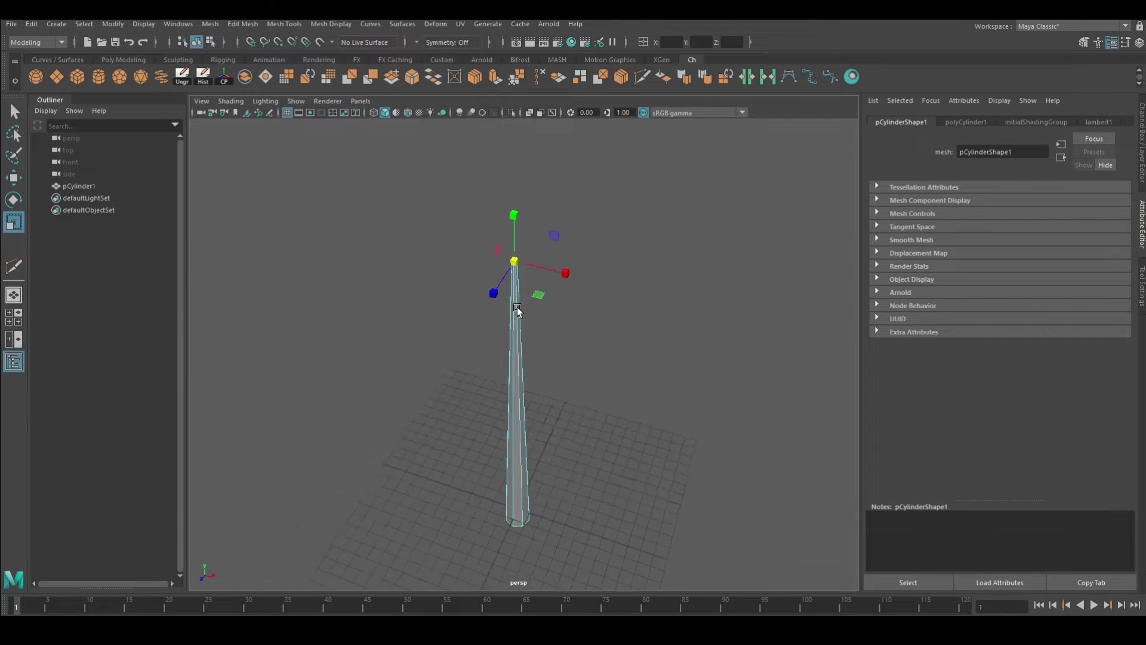
# Delete the top cap edge, frame the trunk, and select its top vertices.
pyautogui.moveTo(520, 322); pyautogui.dragTo(514, 266, button='right')
pyautogui.click(528, 311)
pyautogui.press('q')
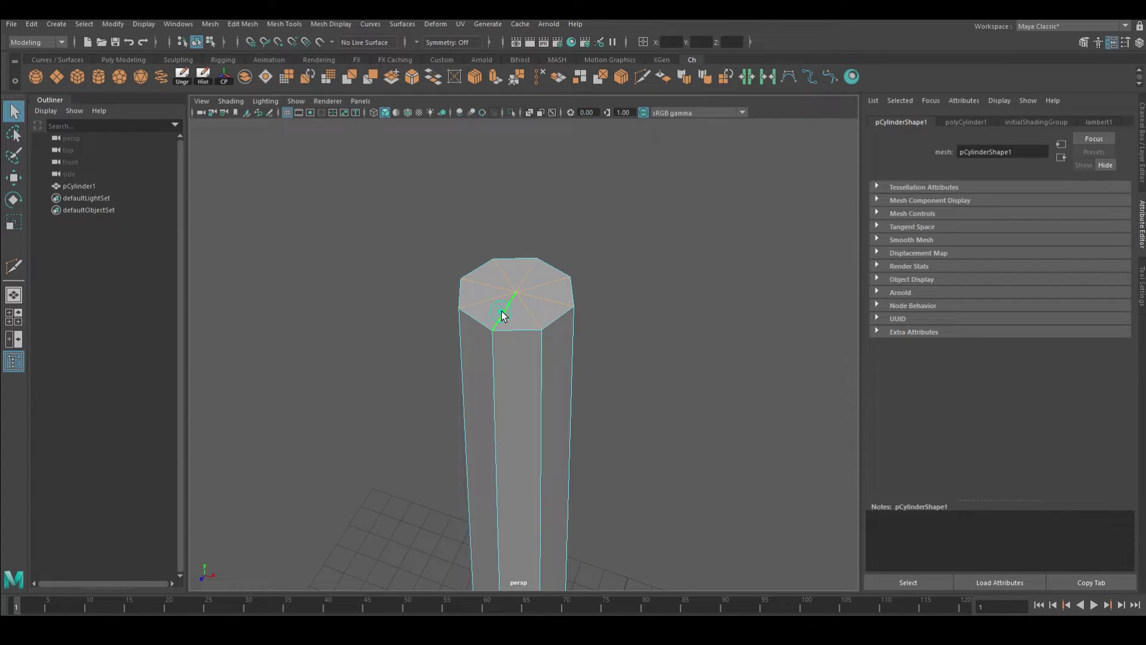
pyautogui.press('Delete')
pyautogui.press('F8')
pyautogui.scroll(-5, 619, 346)
pyautogui.keyDown('alt'); pyautogui.moveTo(620, 346); pyautogui.dragTo(575, 348); pyautogui.keyUp('alt')
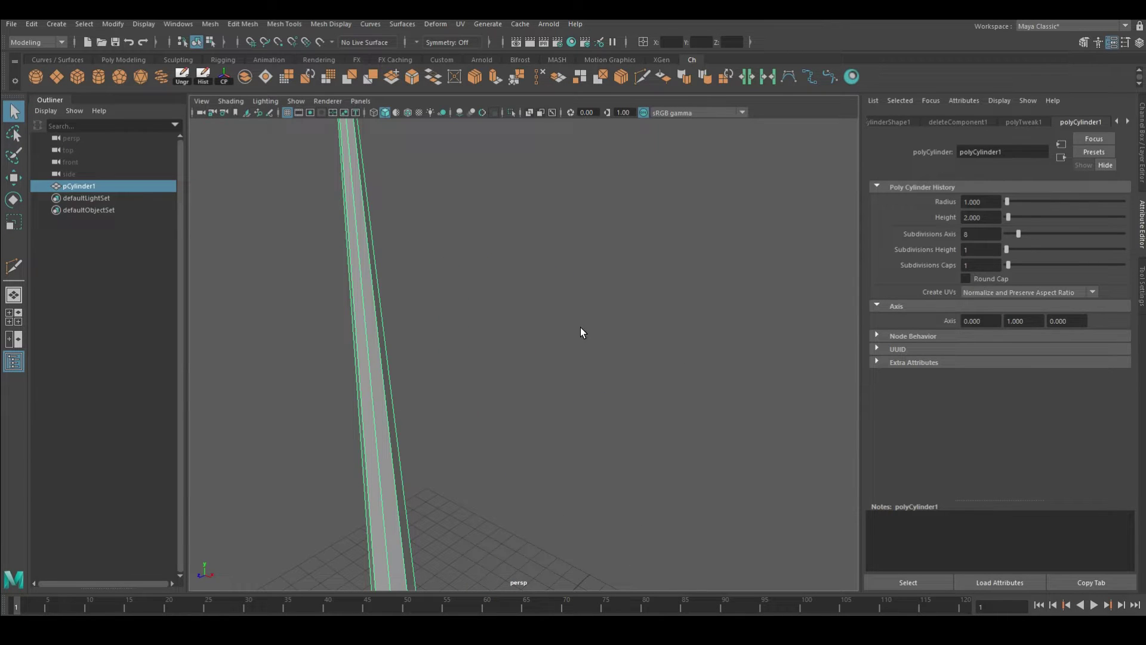
pyautogui.press('f')
pyautogui.press('F10')
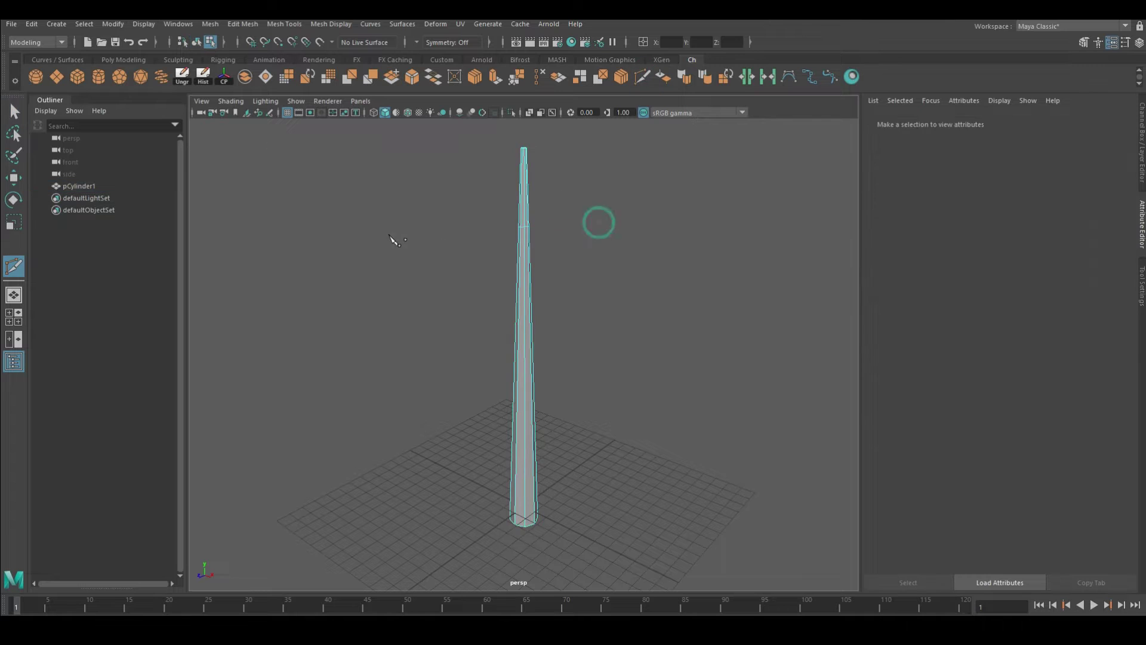
pyautogui.press('w')
pyautogui.click(523, 211)
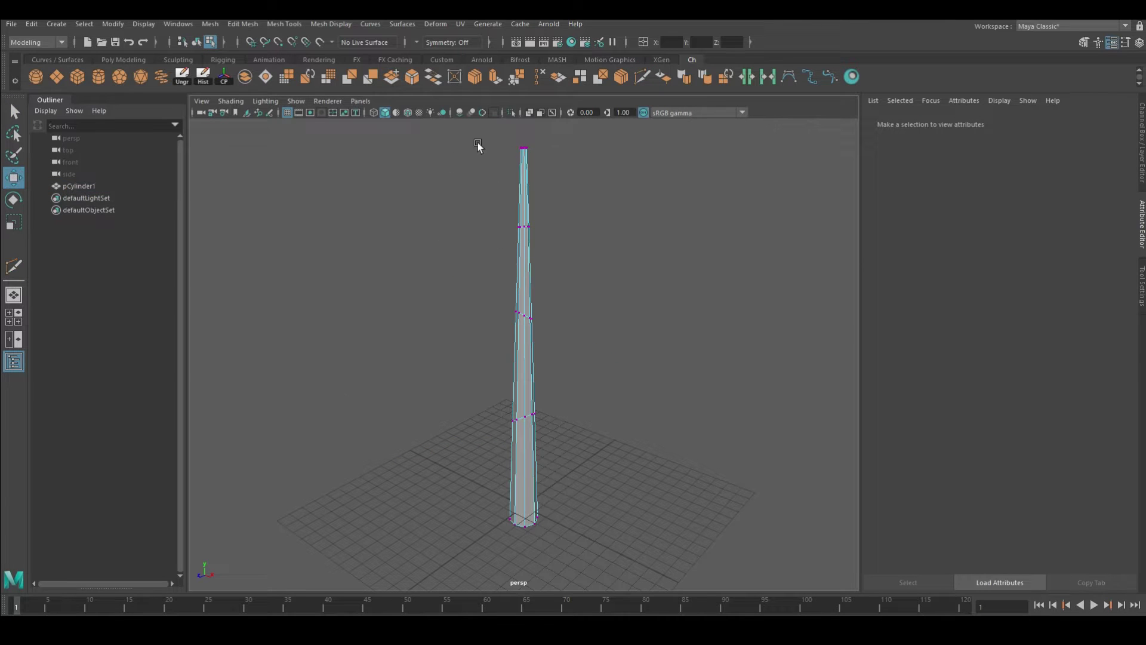
# Move the topmost ring of the trunk sideways to bend its upper section.
pyautogui.click(523, 197)
pyautogui.moveTo(516, 184); pyautogui.dragTo(488, 188)
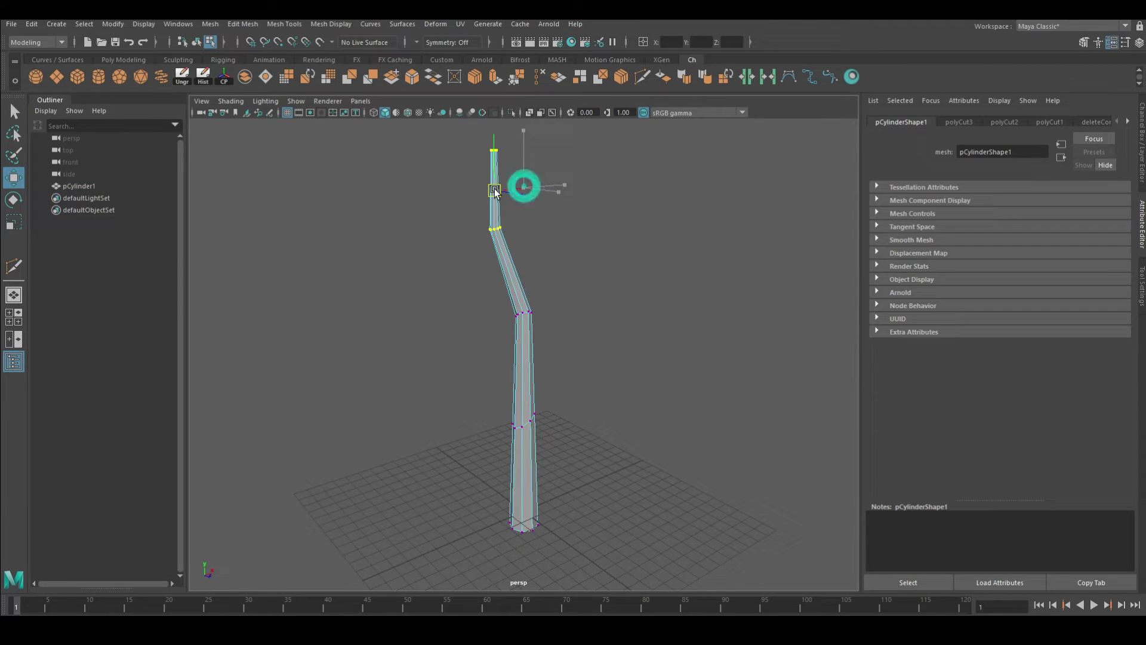
pyautogui.click(514, 245)
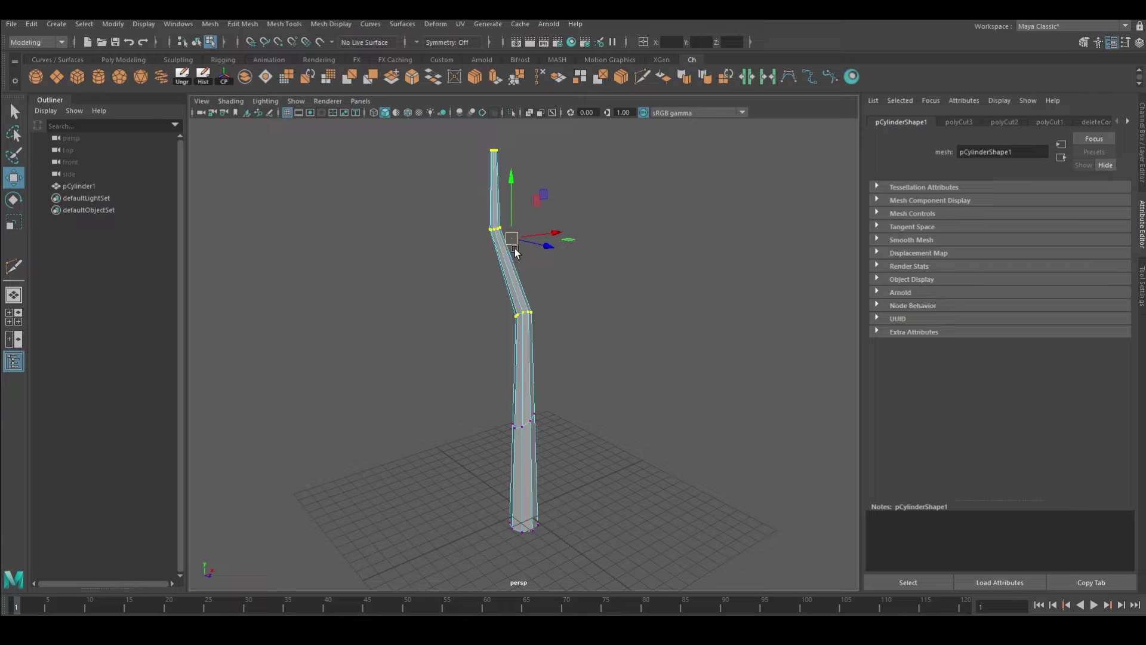
pyautogui.keyDown('alt'); pyautogui.moveTo(515, 249); pyautogui.dragTo(529, 299); pyautogui.keyUp('alt')
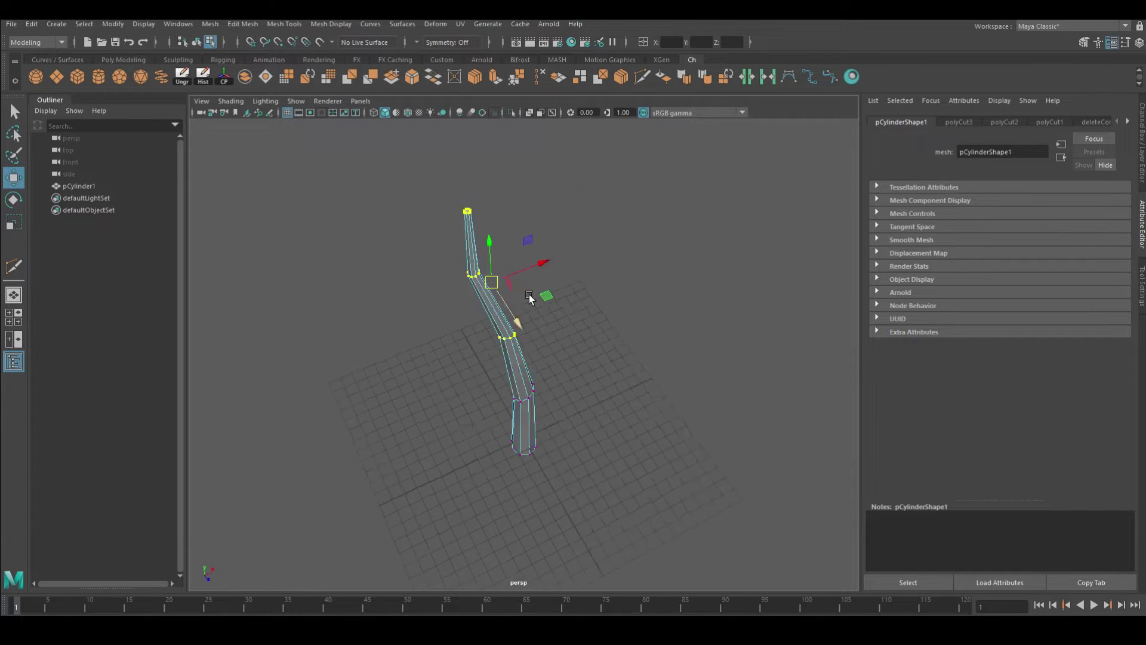
pyautogui.scroll(-5, 529, 299)
pyautogui.keyDown('alt'); pyautogui.moveTo(525, 376); pyautogui.dragTo(513, 370); pyautogui.keyUp('alt')
pyautogui.scroll(5, 489, 358)
# Marquee-select the vertices at the lower bend of the trunk.
pyautogui.click(472, 170)
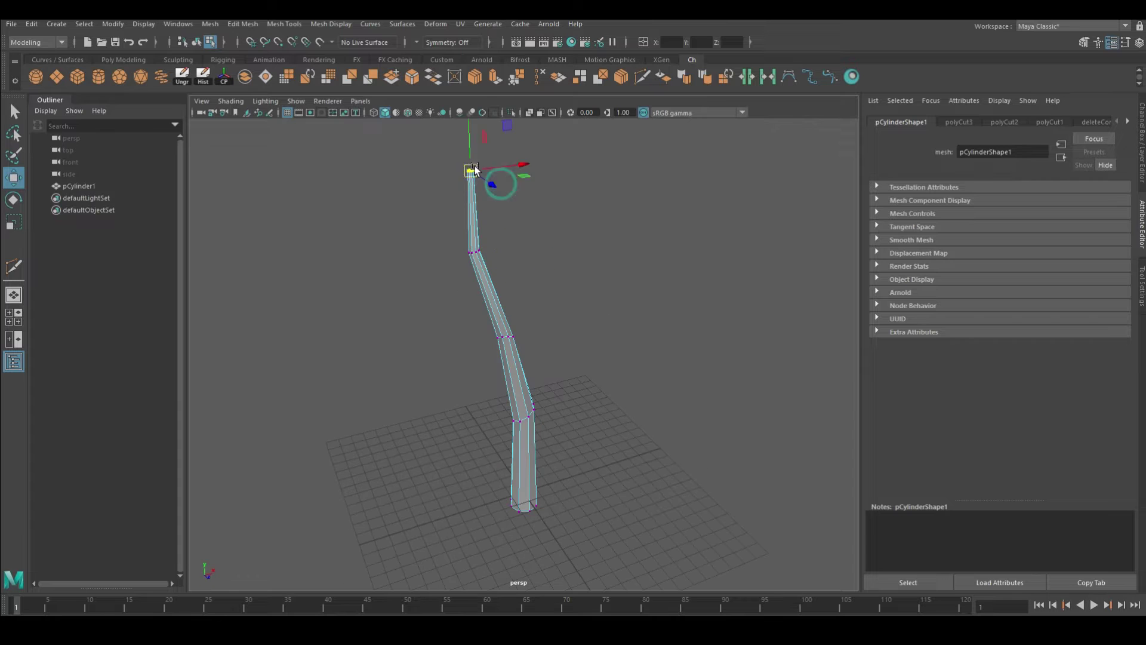
pyautogui.moveTo(554, 229)
pyautogui.keyDown('alt'); pyautogui.mouseDown()
pyautogui.moveTo(486, 324)
pyautogui.moveTo(621, 394)
pyautogui.moveTo(385, 353)
pyautogui.mouseUp(); pyautogui.keyUp('alt')
pyautogui.moveTo(485, 283)
pyautogui.mouseDown()
pyautogui.moveTo(558, 362)
pyautogui.moveTo(593, 339)
pyautogui.moveTo(490, 388)
pyautogui.moveTo(597, 451)
pyautogui.moveTo(561, 418)
pyautogui.moveTo(430, 435)
pyautogui.mouseUp()
pyautogui.click(623, 380)
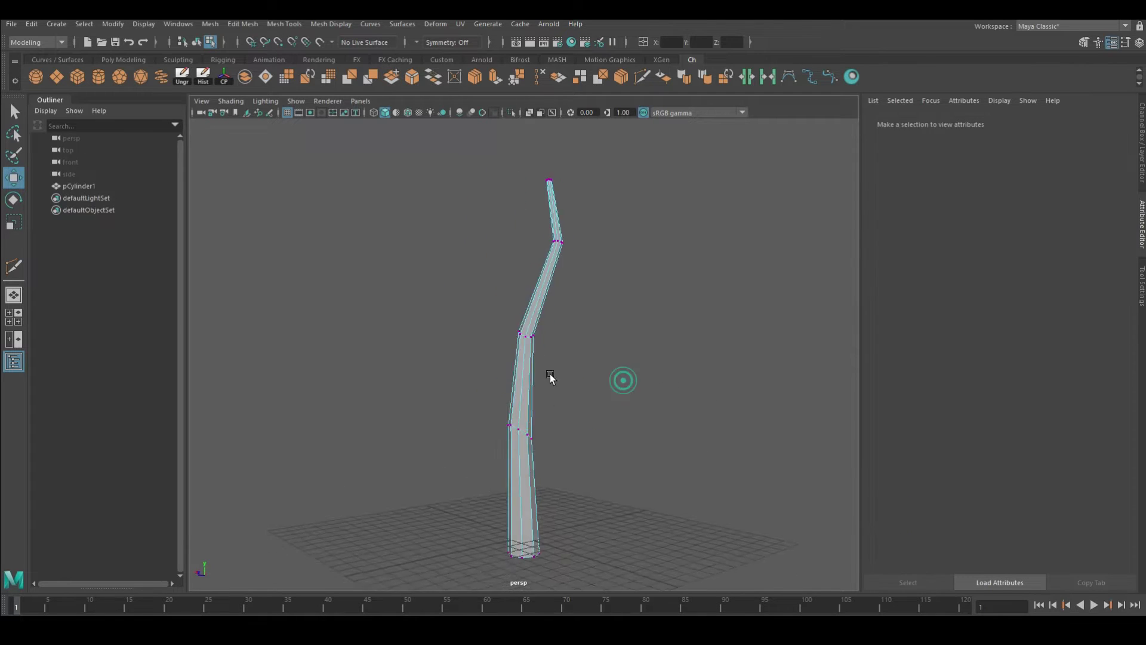
pyautogui.keyDown('alt'); pyautogui.moveTo(551, 378); pyautogui.dragTo(491, 312); pyautogui.keyUp('alt')
pyautogui.moveTo(490, 312); pyautogui.dragTo(589, 373)
# Rotate the bend vertices to kink the trunk, then reselect the whole trunk.
pyautogui.press('e')
pyautogui.moveTo(486, 302)
pyautogui.keyDown('alt'); pyautogui.mouseDown()
pyautogui.moveTo(538, 366)
pyautogui.moveTo(520, 392)
pyautogui.moveTo(558, 376)
pyautogui.mouseUp(); pyautogui.keyUp('alt')
pyautogui.click(557, 376)
pyautogui.moveTo(522, 307); pyautogui.dragTo(686, 169, button='right')
pyautogui.moveTo(589, 378)
pyautogui.keyDown('alt'); pyautogui.mouseDown()
pyautogui.moveTo(697, 405)
pyautogui.moveTo(526, 473)
pyautogui.mouseUp(); pyautogui.keyUp('alt')
pyautogui.click(525, 473)
pyautogui.moveTo(505, 328); pyautogui.dragTo(629, 320, button='right')
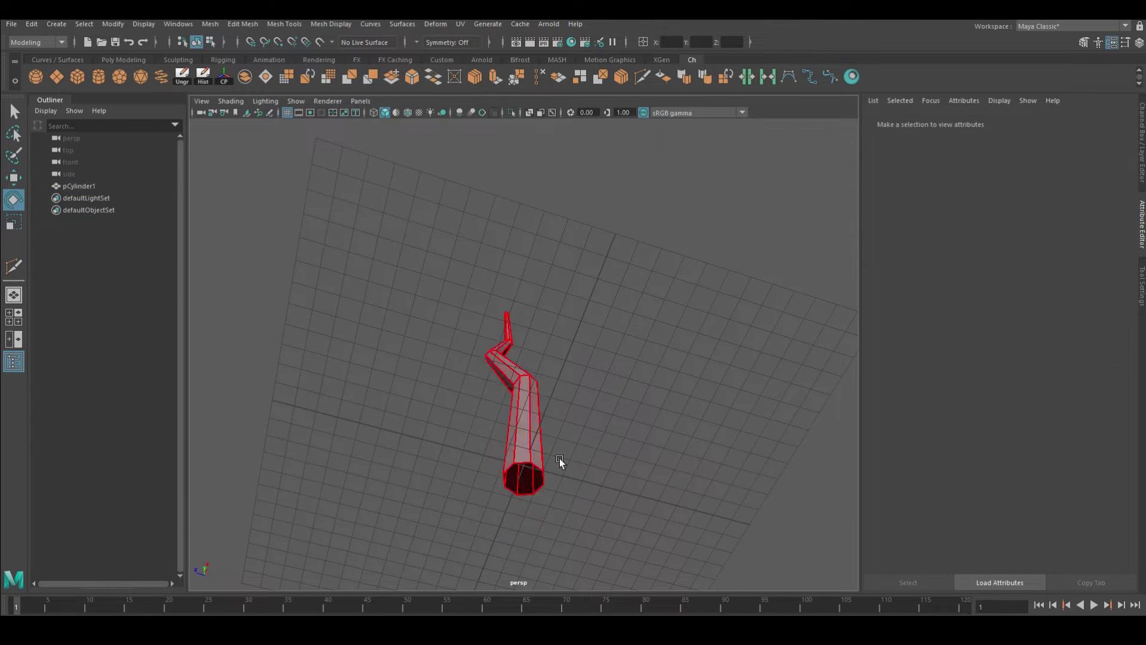
# Select the bent trunk and delete its construction history.
pyautogui.keyDown('alt'); pyautogui.moveTo(560, 457); pyautogui.dragTo(507, 438); pyautogui.keyUp('alt')
pyautogui.press('F8')
pyautogui.click(507, 438)
pyautogui.press('w')
pyautogui.click(203, 76)
# Duplicate the trunk and slide the copy to the right of the original.
pyautogui.moveTo(228, 172)
pyautogui.keyDown('alt'); pyautogui.mouseDown()
pyautogui.moveTo(453, 323)
pyautogui.moveTo(457, 246)
pyautogui.moveTo(464, 321)
pyautogui.mouseUp(); pyautogui.keyUp('alt')
pyautogui.hotkey('ctrl', 'd')
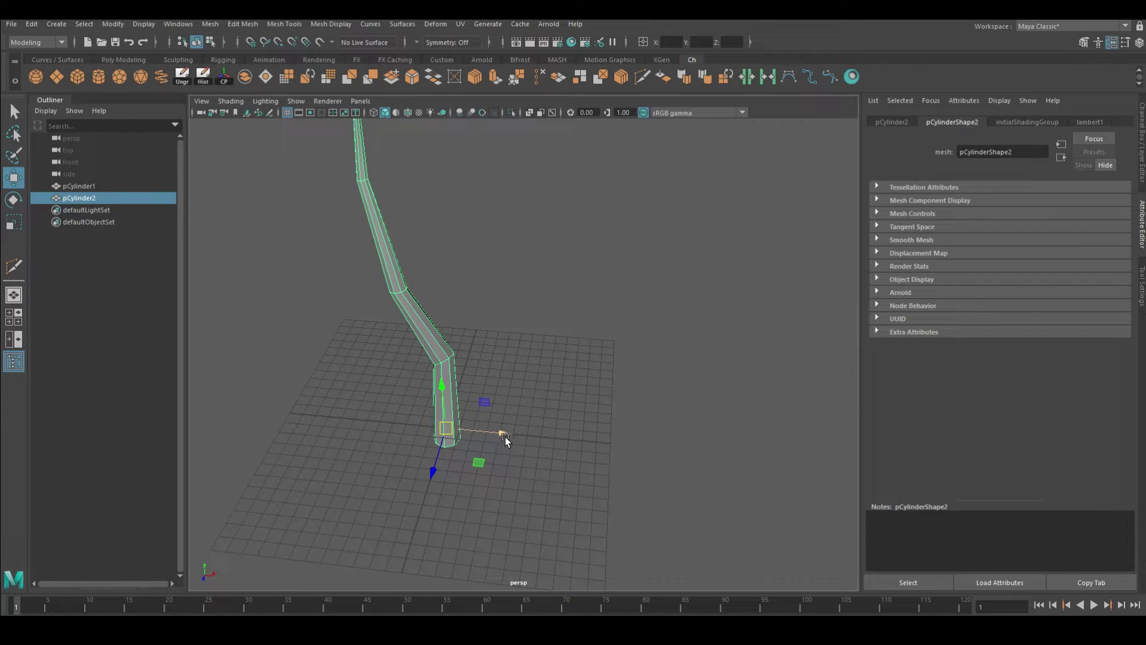
pyautogui.moveTo(494, 427)
pyautogui.mouseDown()
pyautogui.moveTo(673, 448)
pyautogui.moveTo(635, 446)
pyautogui.moveTo(647, 340)
pyautogui.moveTo(584, 321)
pyautogui.moveTo(520, 250)
pyautogui.mouseUp()
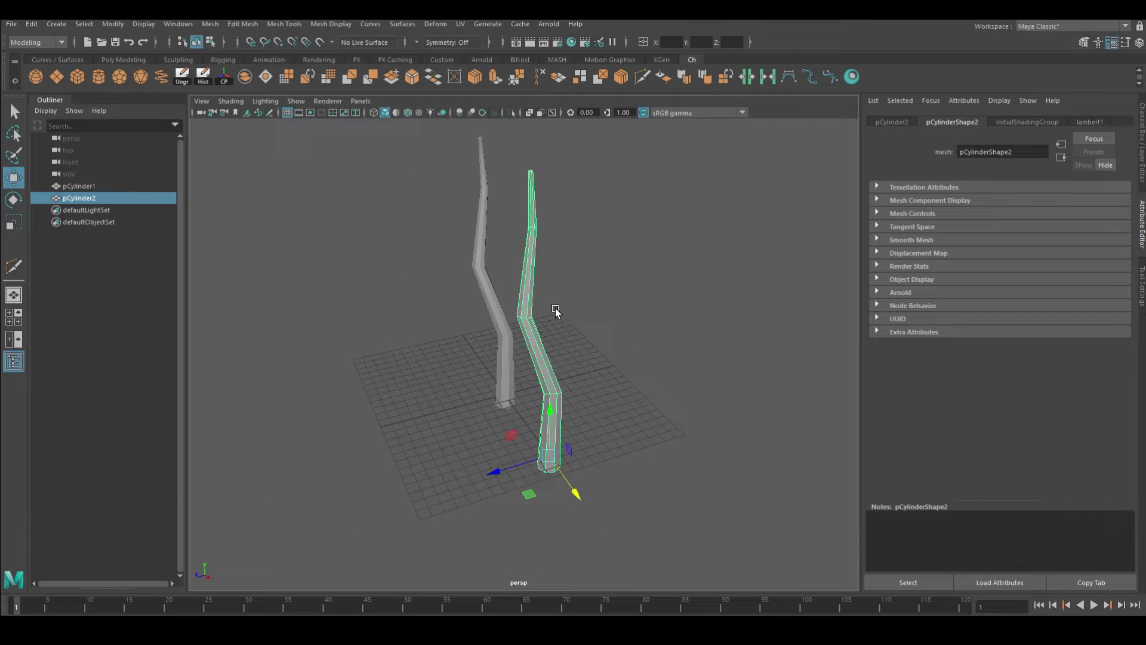
pyautogui.click(556, 60)
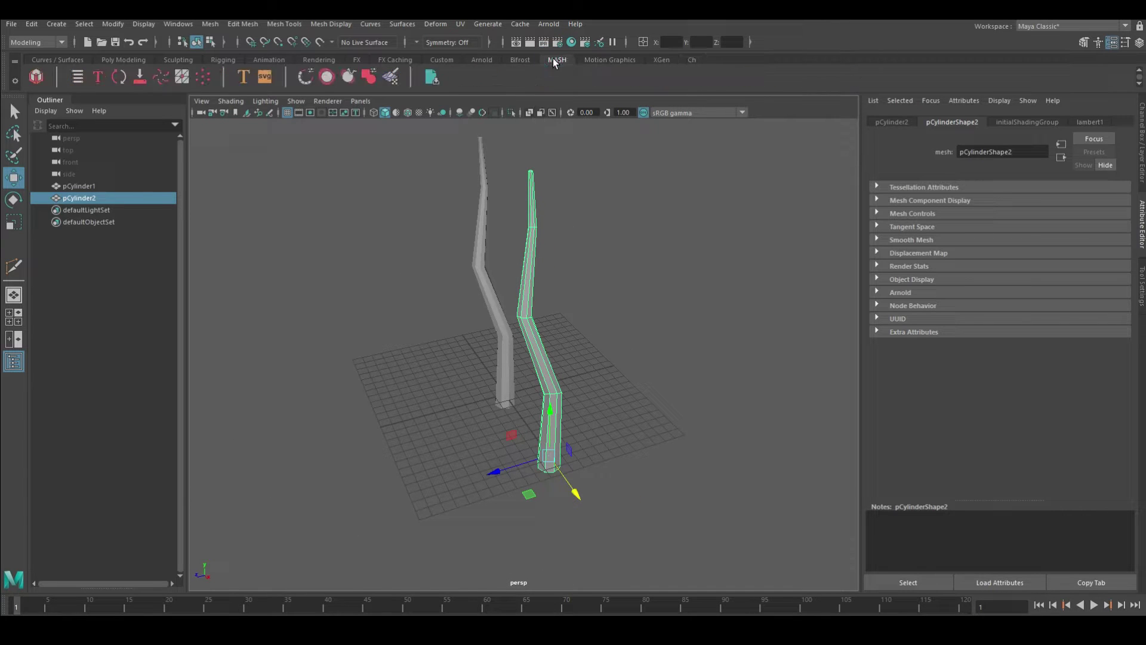
# Build a MASH network from the copied trunk and dock a resized MASH Editor window.
pyautogui.click(38, 77)
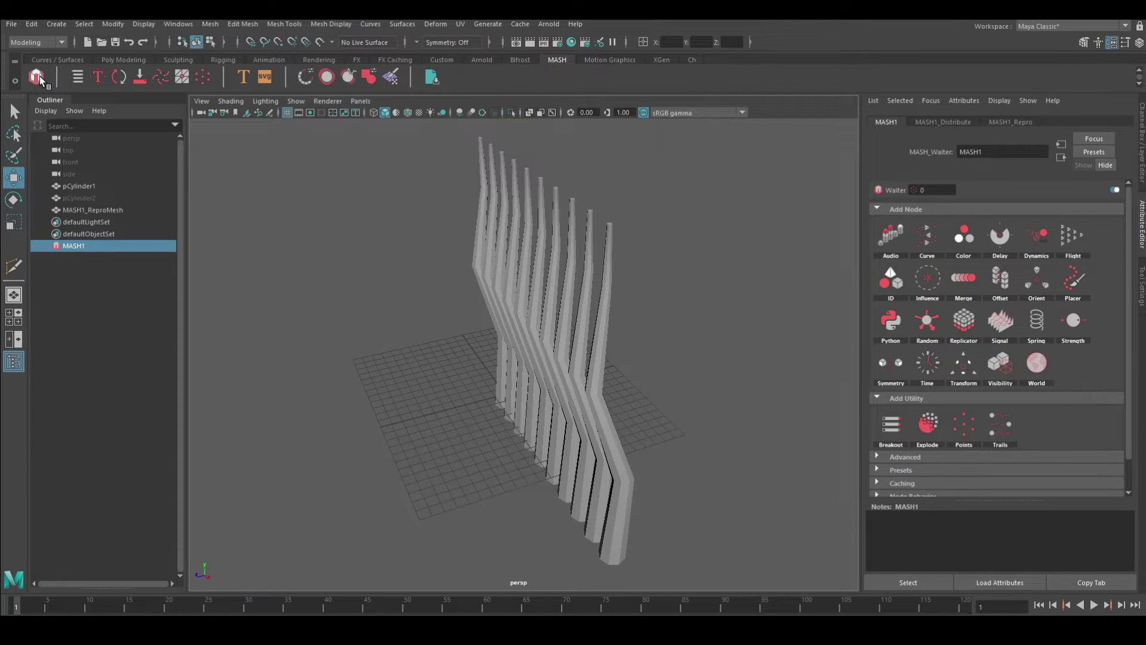
pyautogui.moveTo(476, 334)
pyautogui.keyDown('alt'); pyautogui.mouseDown()
pyautogui.moveTo(602, 321)
pyautogui.moveTo(577, 320)
pyautogui.mouseUp(); pyautogui.keyUp('alt')
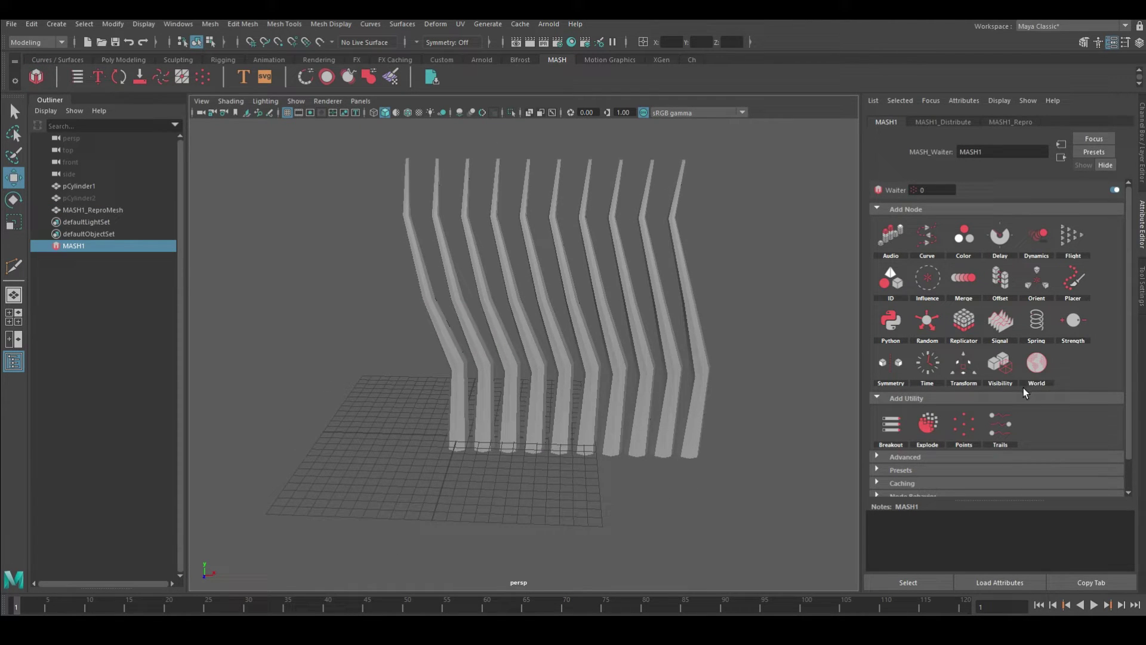
pyautogui.click(935, 125)
pyautogui.click(78, 77)
pyautogui.moveTo(152, 79); pyautogui.dragTo(159, 278)
pyautogui.moveTo(442, 379); pyautogui.dragTo(244, 377)
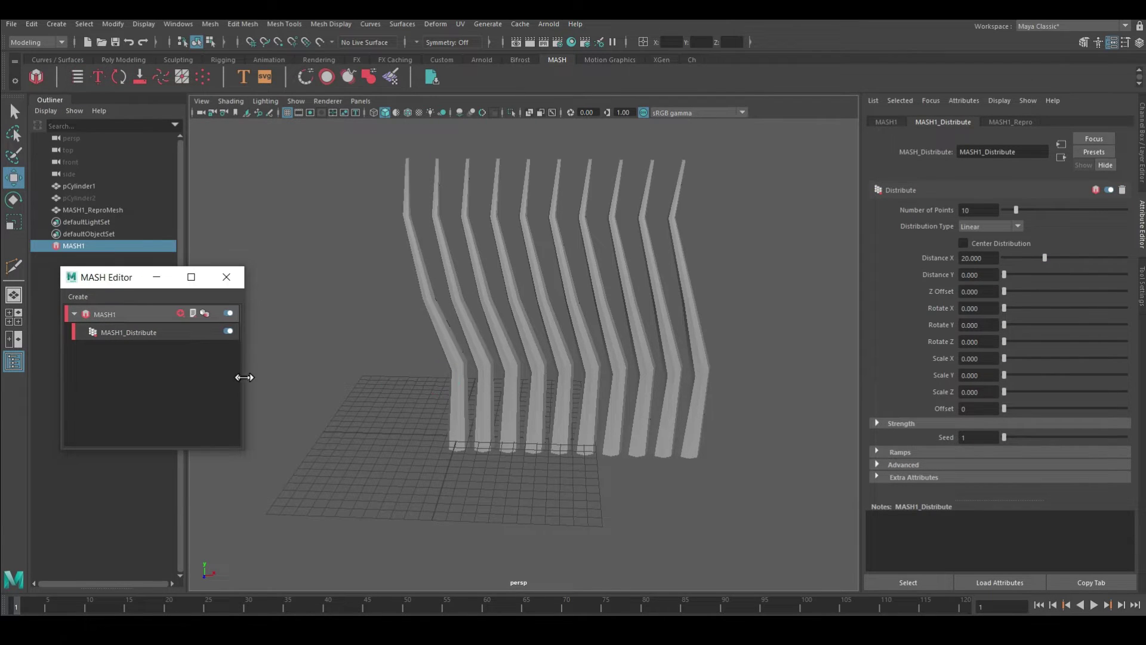
pyautogui.click(90, 185)
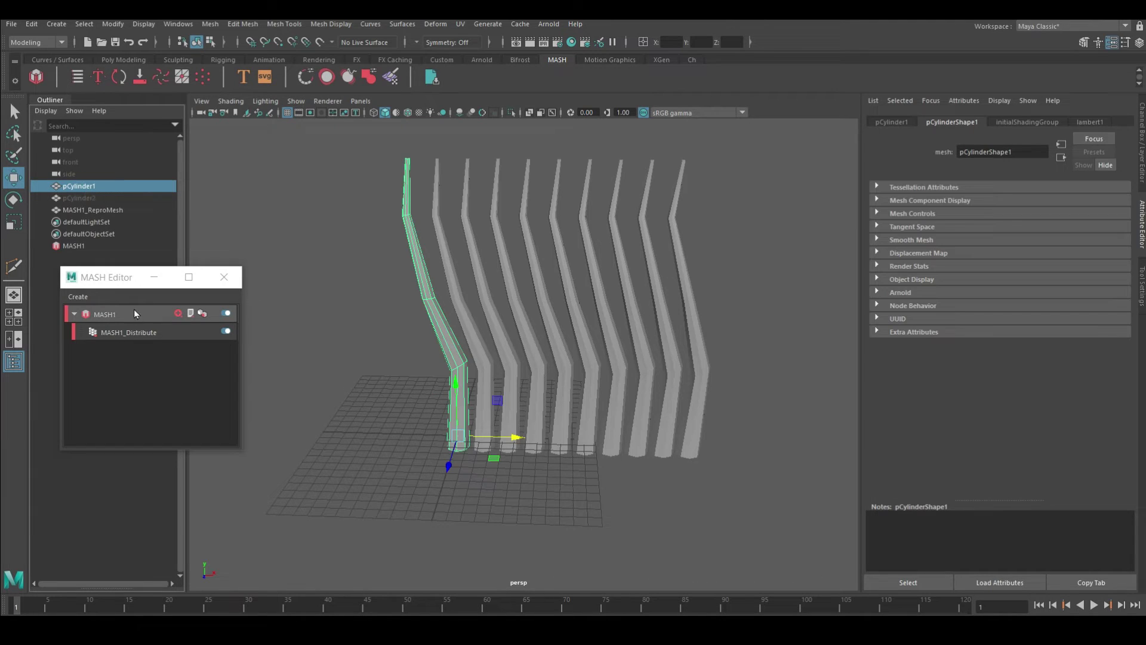
# Set MASH1_Distribute to Mesh distribution with pCylinder1 as the input mesh.
pyautogui.click(141, 330)
pyautogui.click(991, 227)
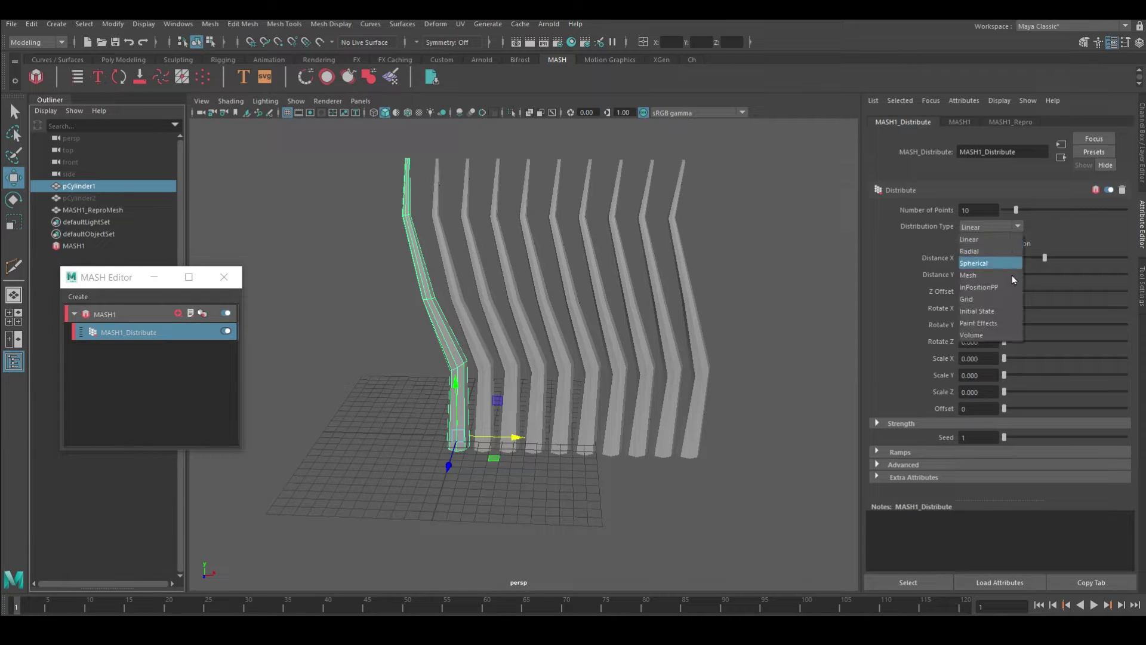
pyautogui.click(968, 275)
pyautogui.rightClick(1010, 311)
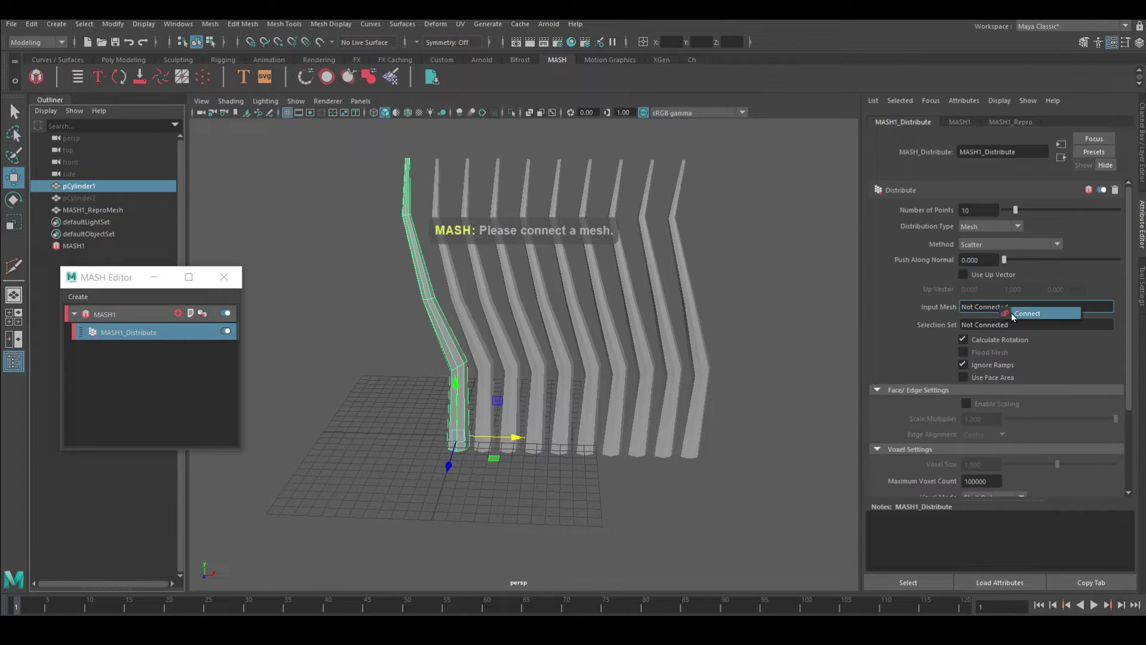
pyautogui.click(1027, 313)
pyautogui.moveTo(495, 382)
pyautogui.keyDown('alt'); pyautogui.mouseDown()
pyautogui.moveTo(539, 399)
pyautogui.moveTo(658, 375)
pyautogui.mouseUp(); pyautogui.keyUp('alt')
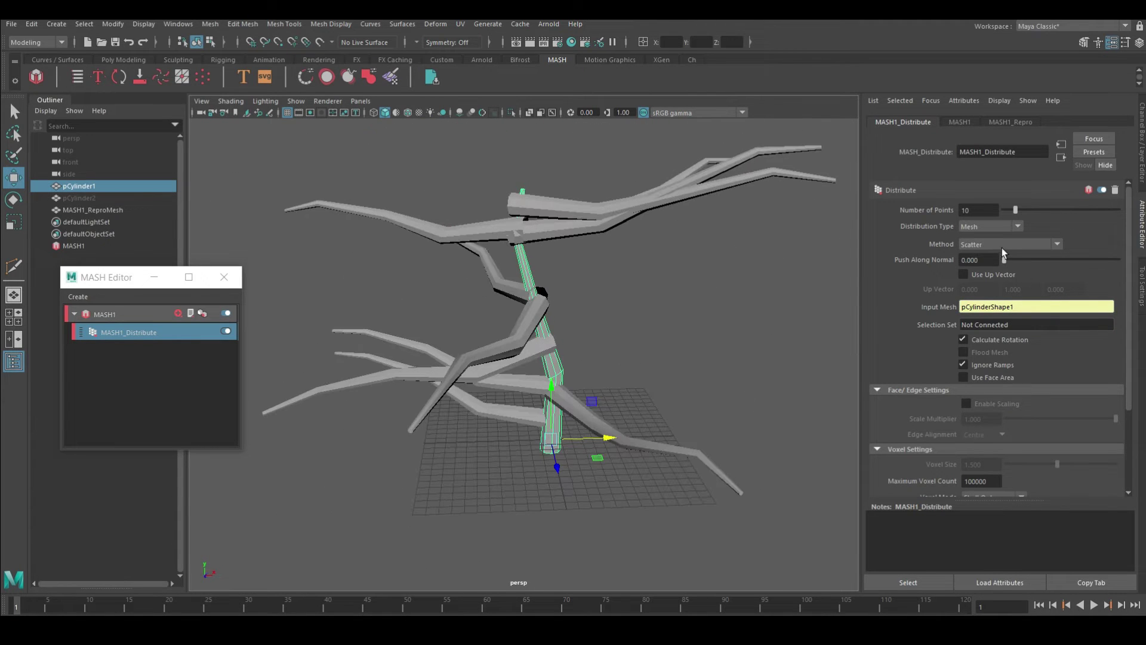
# Use 3 points on random face centres with scaling enabled at multiplier about 0.278.
pyautogui.moveTo(1019, 206)
pyautogui.mouseDown()
pyautogui.moveTo(1030, 206)
pyautogui.moveTo(1008, 213)
pyautogui.mouseUp()
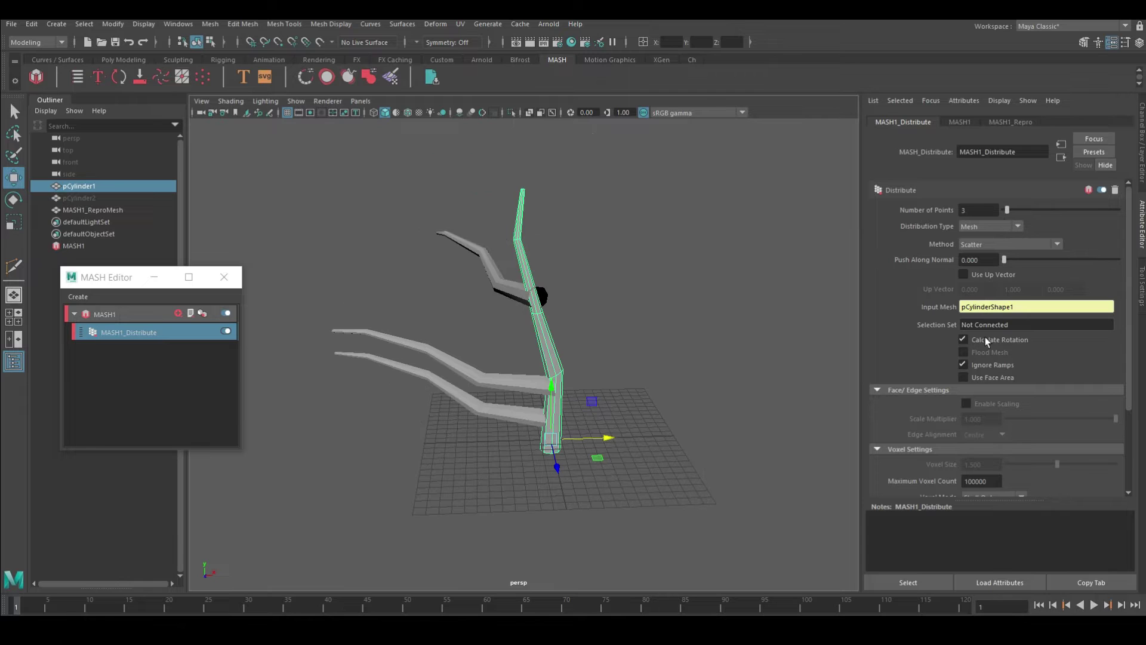
pyautogui.click(964, 377)
pyautogui.click(980, 245)
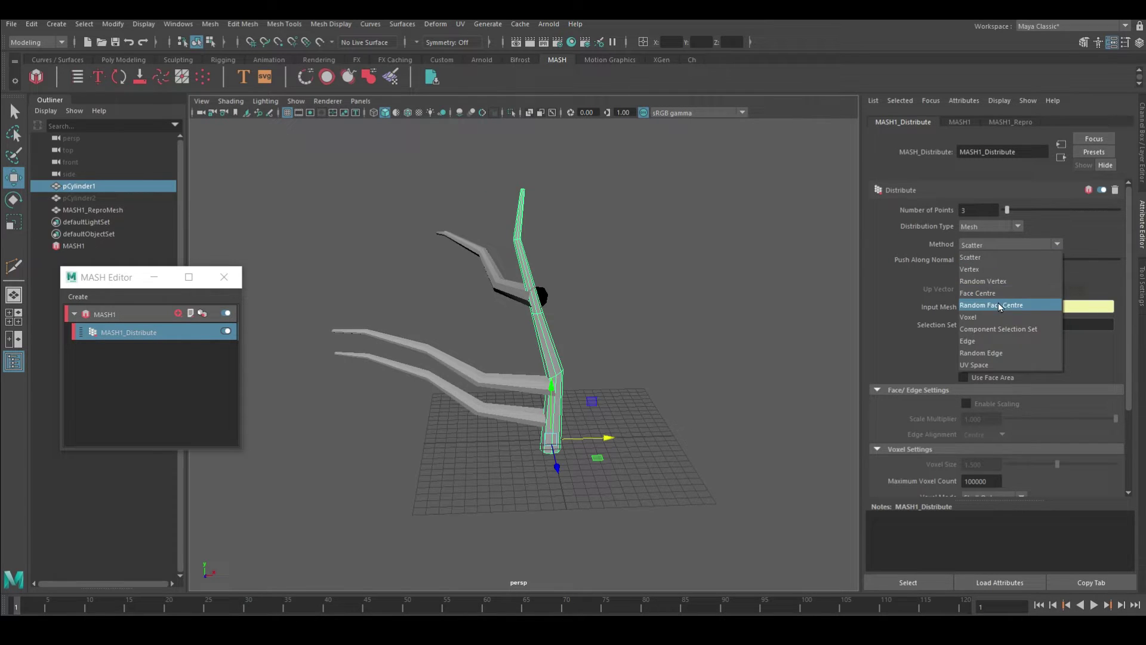
pyautogui.click(1020, 307)
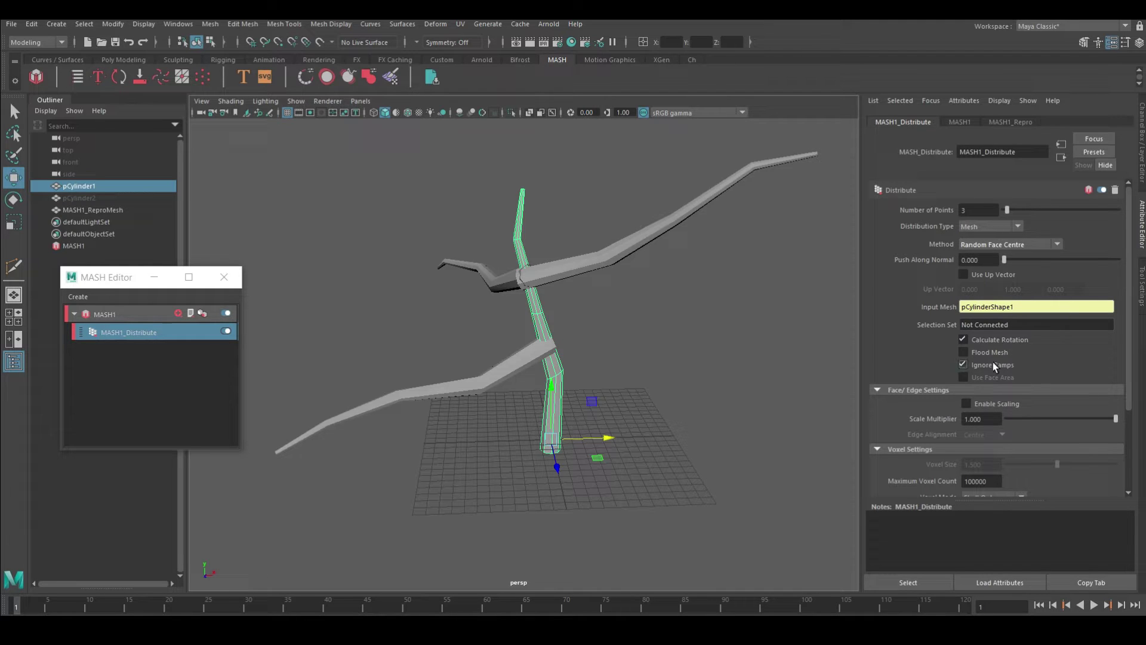
pyautogui.click(966, 403)
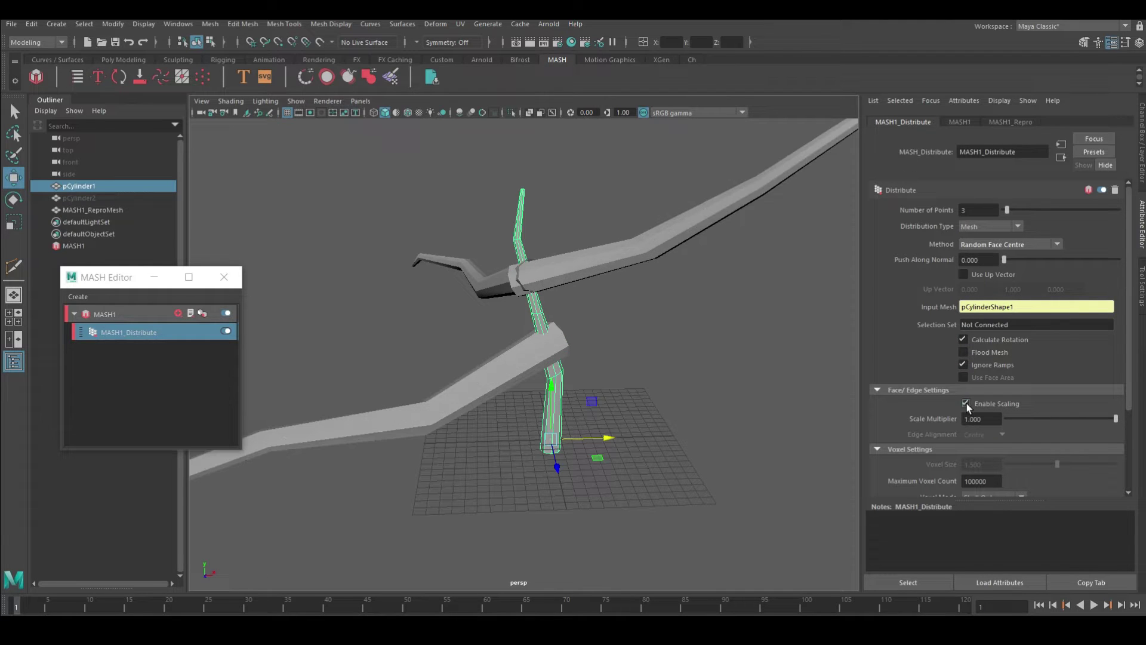
pyautogui.moveTo(1116, 419); pyautogui.dragTo(1035, 415)
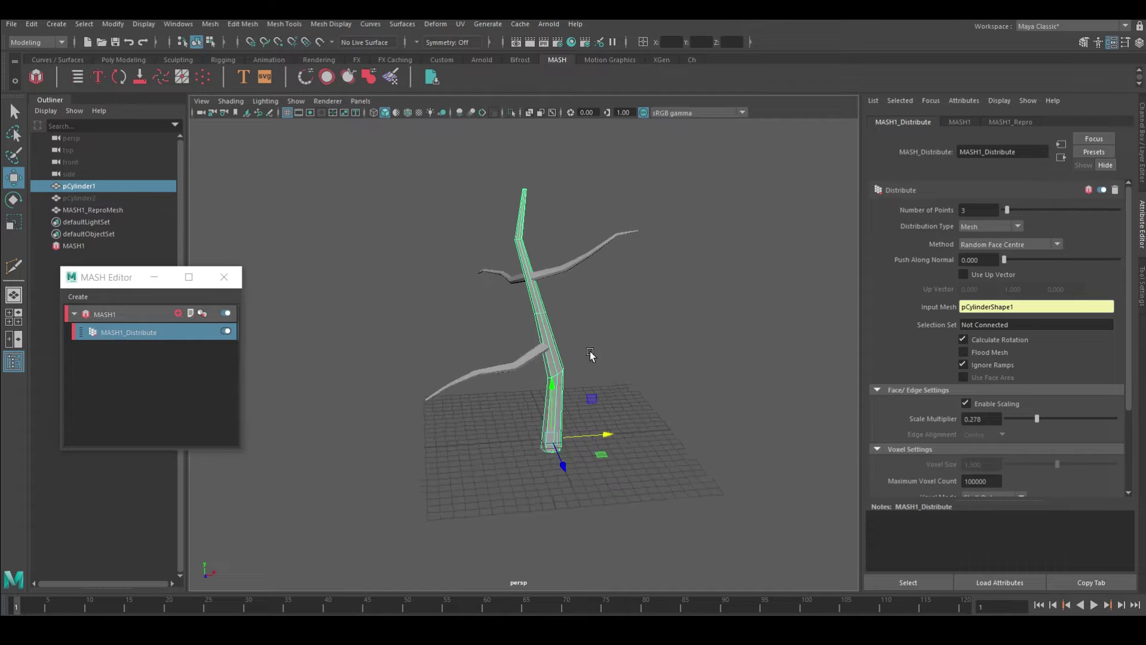
# Raise the branch count and try the random-vertex scatter method.
pyautogui.keyDown('alt'); pyautogui.moveTo(687, 328); pyautogui.dragTo(597, 335); pyautogui.keyUp('alt')
pyautogui.moveTo(1007, 210); pyautogui.dragTo(1062, 213)
pyautogui.moveTo(794, 311)
pyautogui.keyDown('alt'); pyautogui.mouseDown()
pyautogui.moveTo(717, 248)
pyautogui.moveTo(783, 215)
pyautogui.moveTo(858, 233)
pyautogui.moveTo(786, 243)
pyautogui.moveTo(783, 282)
pyautogui.moveTo(874, 257)
pyautogui.mouseUp(); pyautogui.keyUp('alt')
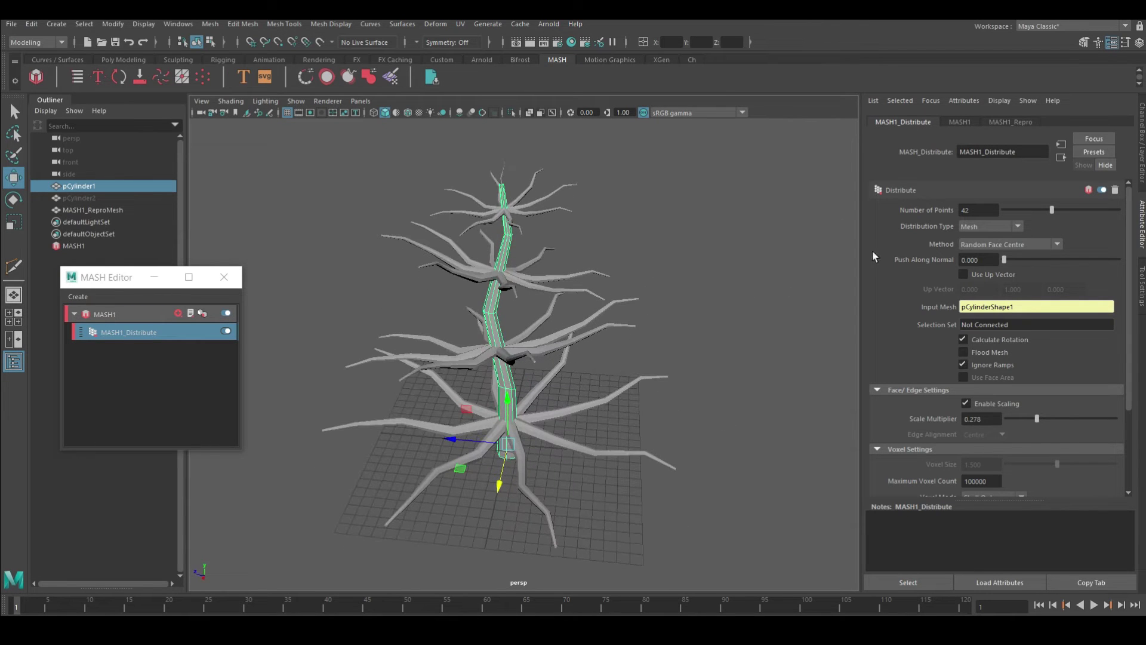
pyautogui.click(981, 247)
pyautogui.click(996, 283)
pyautogui.scroll(3, 595, 314)
pyautogui.keyDown('alt'); pyautogui.moveTo(594, 314); pyautogui.dragTo(593, 227); pyautogui.keyUp('alt')
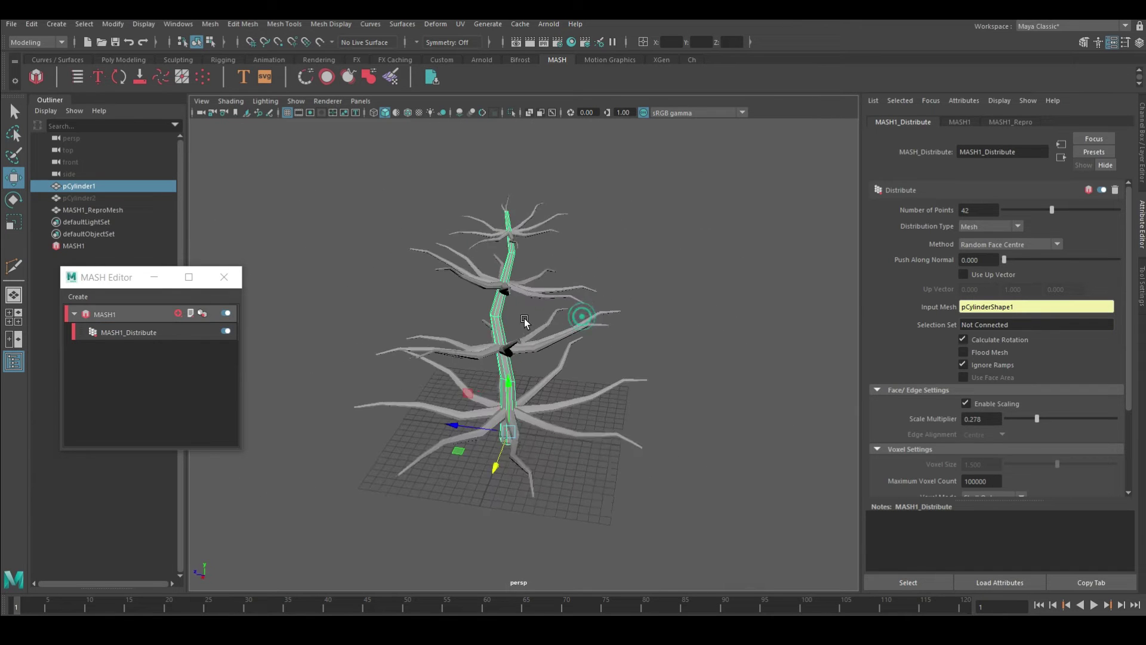
# Set Number of Points to 12 and lower Scale Multiplier to about 0.178.
pyautogui.moveTo(1037, 418); pyautogui.dragTo(1025, 417)
pyautogui.moveTo(1051, 209); pyautogui.dragTo(1016, 209)
pyautogui.moveTo(614, 315)
pyautogui.keyDown('alt'); pyautogui.mouseDown()
pyautogui.moveTo(740, 307)
pyautogui.moveTo(812, 366)
pyautogui.mouseUp(); pyautogui.keyUp('alt')
pyautogui.moveTo(1017, 214); pyautogui.dragTo(1020, 215)
pyautogui.moveTo(706, 316)
pyautogui.keyDown('alt'); pyautogui.mouseDown()
pyautogui.moveTo(403, 284)
pyautogui.moveTo(537, 335)
pyautogui.mouseUp(); pyautogui.keyUp('alt')
pyautogui.moveTo(1026, 419)
pyautogui.mouseDown()
pyautogui.moveTo(1014, 416)
pyautogui.moveTo(1026, 416)
pyautogui.mouseUp()
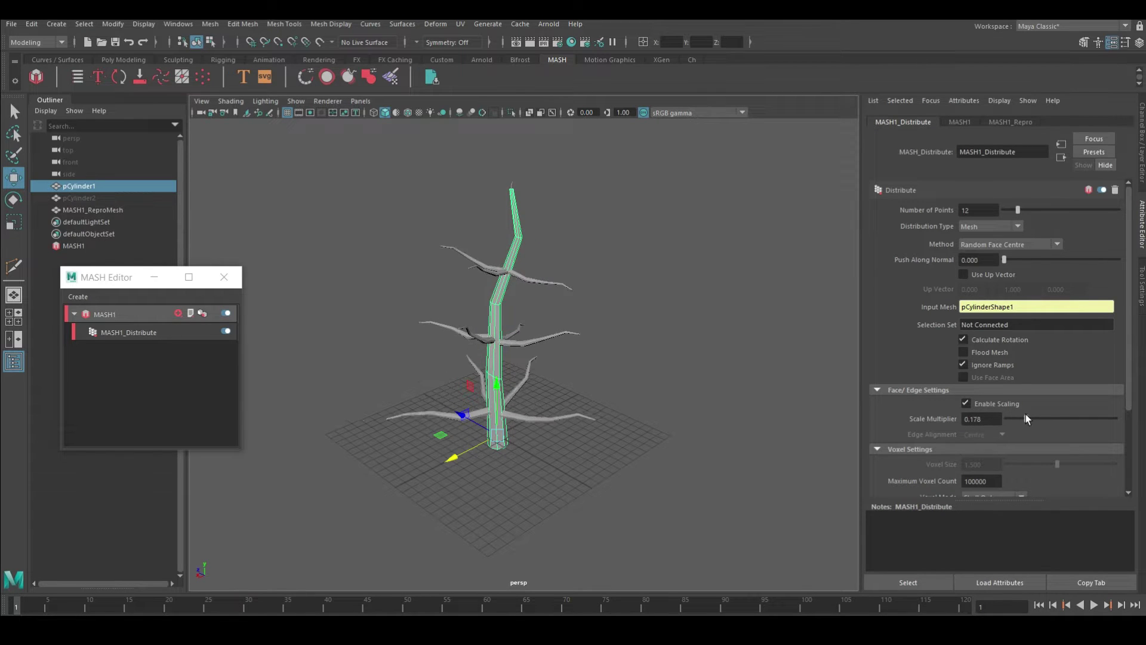
# Set the distribution Seed to 12, Push Along Normal to 0 and Number of Points to 8.
pyautogui.moveTo(1019, 210); pyautogui.dragTo(1016, 210)
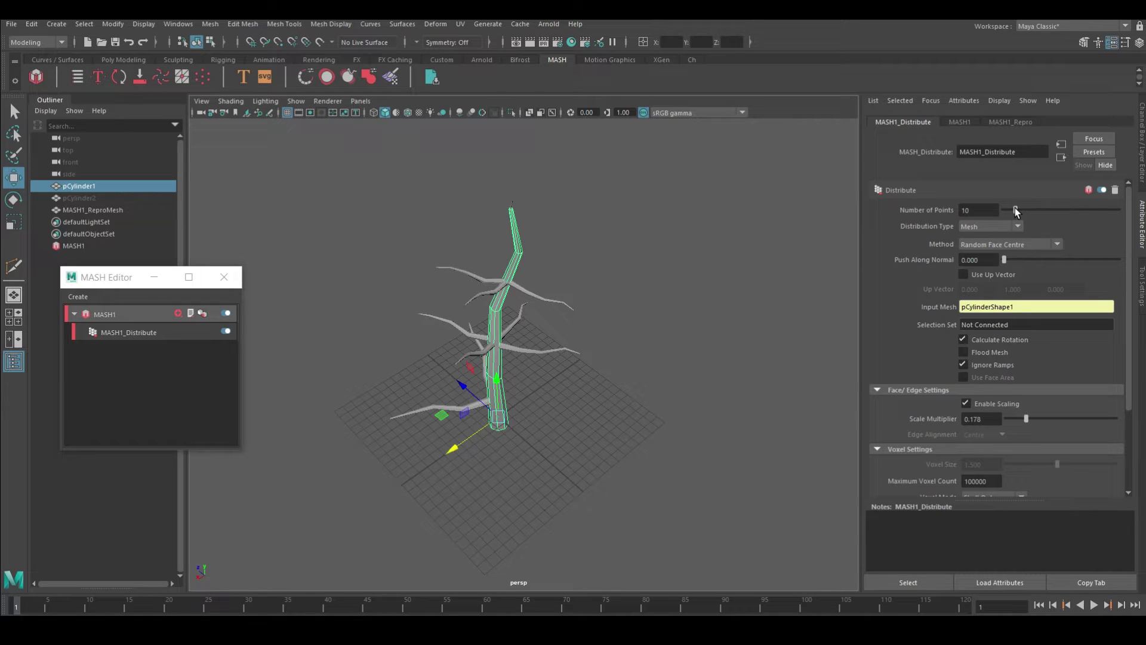
pyautogui.moveTo(716, 285)
pyautogui.keyDown('alt'); pyautogui.mouseDown()
pyautogui.moveTo(627, 253)
pyautogui.moveTo(603, 269)
pyautogui.mouseUp(); pyautogui.keyUp('alt')
pyautogui.scroll(-3, 966, 470)
pyautogui.moveTo(1004, 488); pyautogui.dragTo(1022, 488)
pyautogui.moveTo(595, 373)
pyautogui.keyDown('alt'); pyautogui.mouseDown()
pyautogui.moveTo(605, 385)
pyautogui.moveTo(701, 334)
pyautogui.moveTo(586, 360)
pyautogui.moveTo(410, 350)
pyautogui.moveTo(430, 352)
pyautogui.mouseUp(); pyautogui.keyUp('alt')
pyautogui.moveTo(1022, 488)
pyautogui.mouseDown()
pyautogui.moveTo(1001, 486)
pyautogui.moveTo(1015, 492)
pyautogui.mouseUp()
pyautogui.moveTo(602, 313)
pyautogui.keyDown('alt'); pyautogui.mouseDown()
pyautogui.moveTo(673, 359)
pyautogui.moveTo(340, 320)
pyautogui.moveTo(615, 335)
pyautogui.moveTo(673, 354)
pyautogui.moveTo(604, 322)
pyautogui.mouseUp(); pyautogui.keyUp('alt')
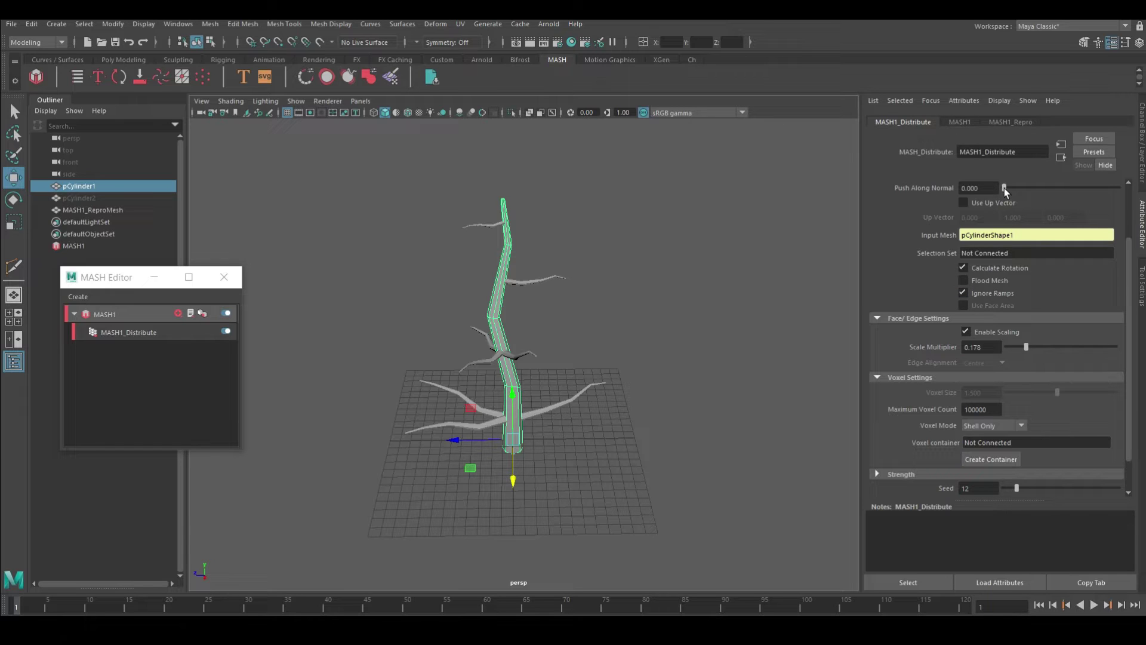
pyautogui.moveTo(1007, 190); pyautogui.dragTo(1000, 190)
pyautogui.scroll(3, 986, 216)
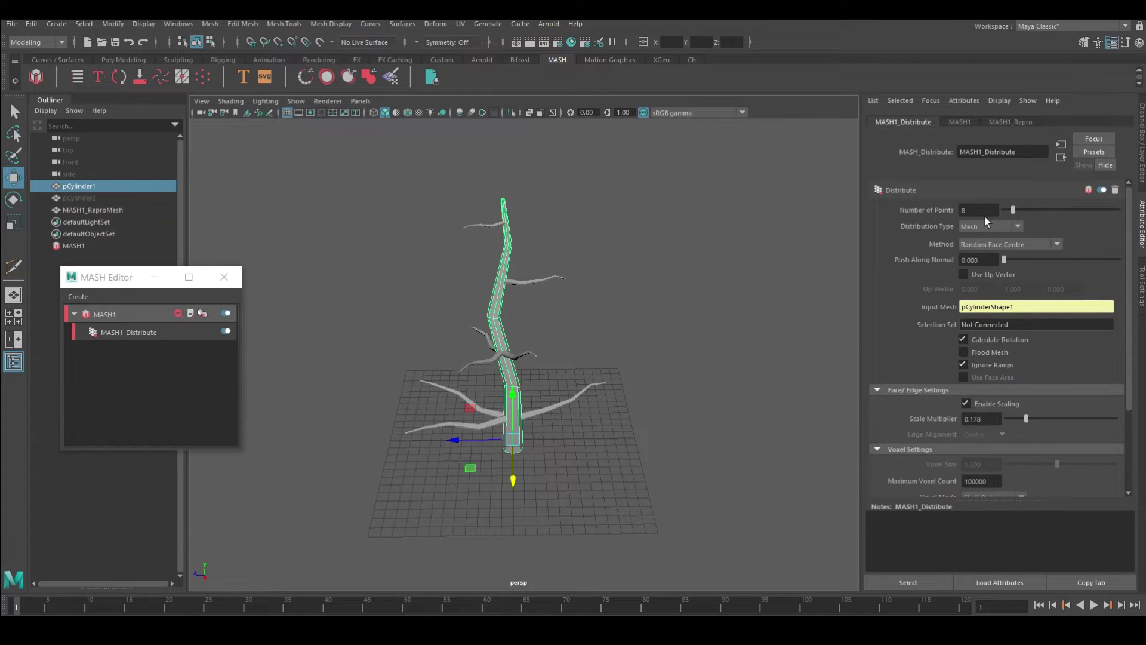
pyautogui.scroll(-3, 1003, 271)
pyautogui.click(905, 464)
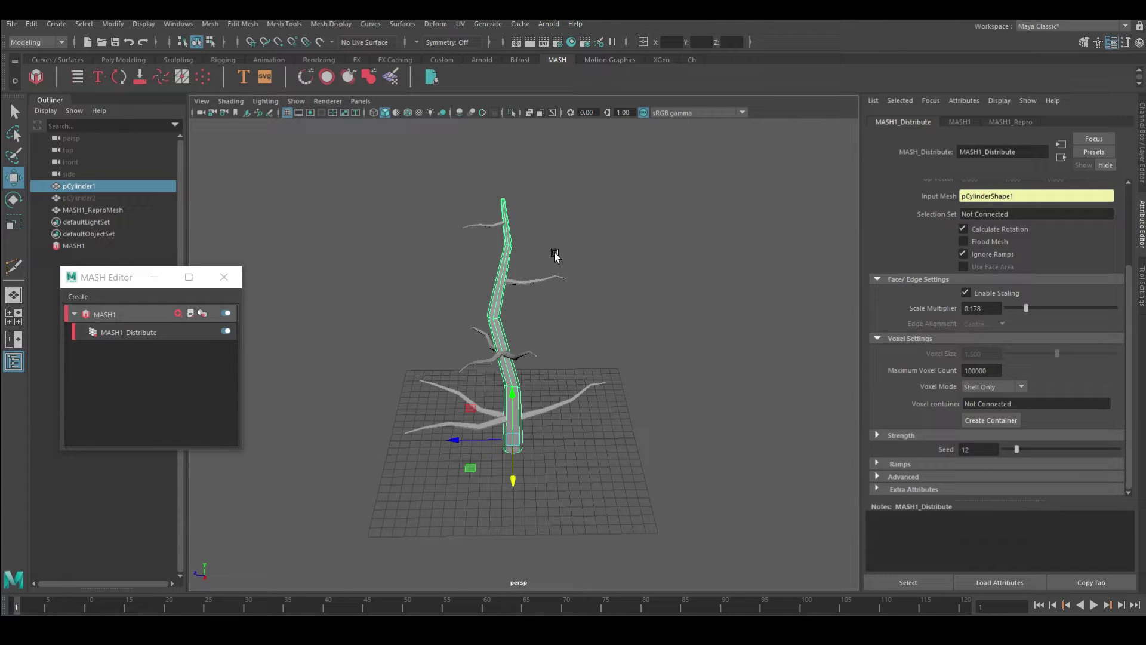
# Add a Random node with Rotation Y about 86 and no Z rotation.
pyautogui.click(961, 123)
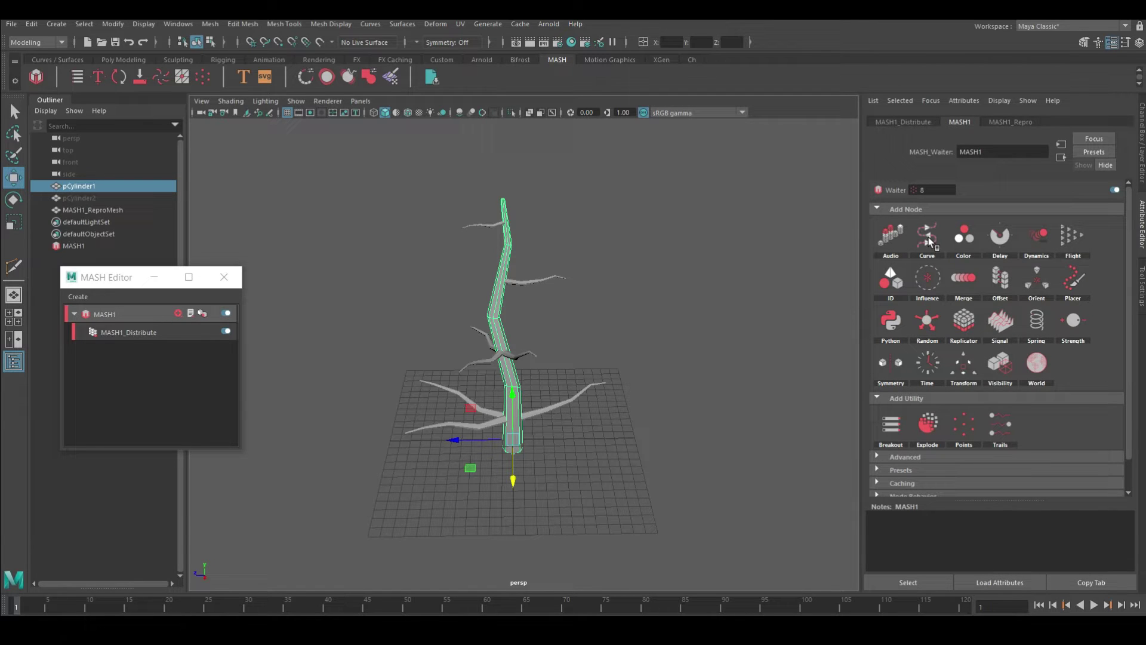
pyautogui.click(927, 322)
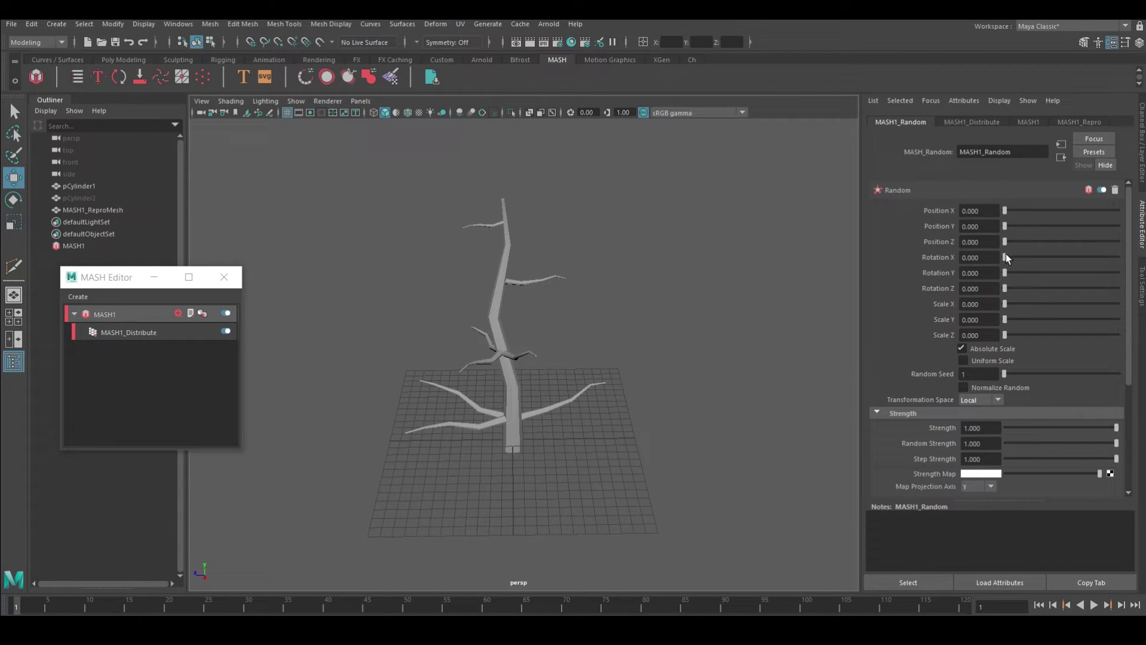
pyautogui.moveTo(1006, 272)
pyautogui.mouseDown()
pyautogui.moveTo(1143, 275)
pyautogui.moveTo(1006, 280)
pyautogui.moveTo(1034, 281)
pyautogui.moveTo(1009, 291)
pyautogui.moveTo(990, 277)
pyautogui.moveTo(1036, 307)
pyautogui.mouseUp()
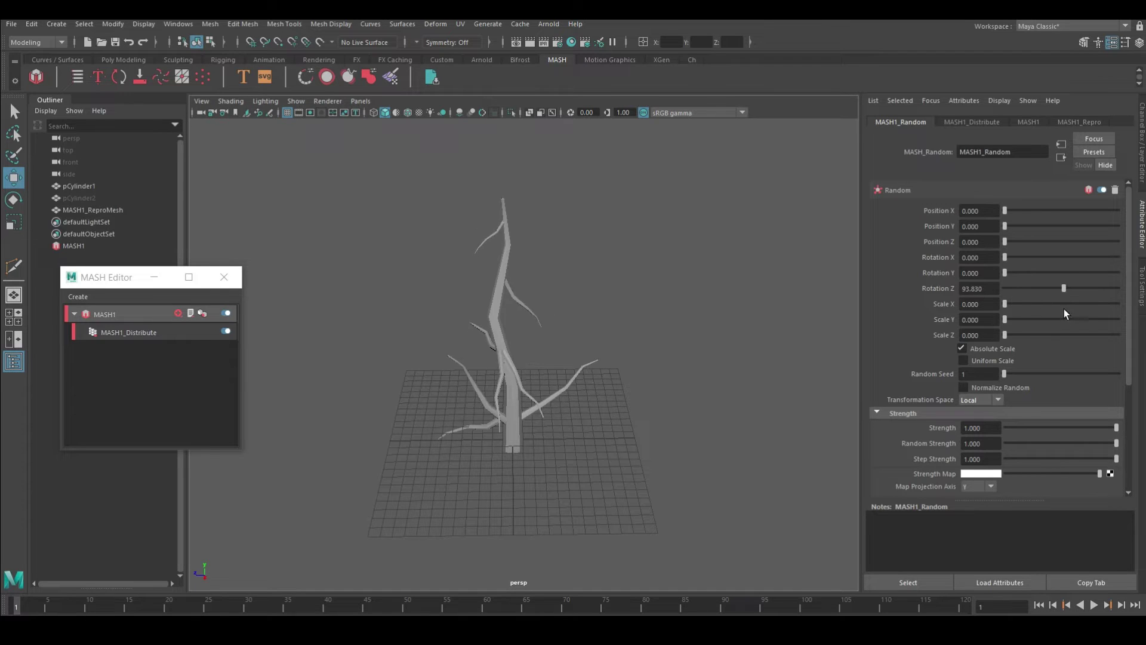
pyautogui.moveTo(1036, 306)
pyautogui.mouseDown()
pyautogui.moveTo(998, 304)
pyautogui.moveTo(998, 320)
pyautogui.mouseUp()
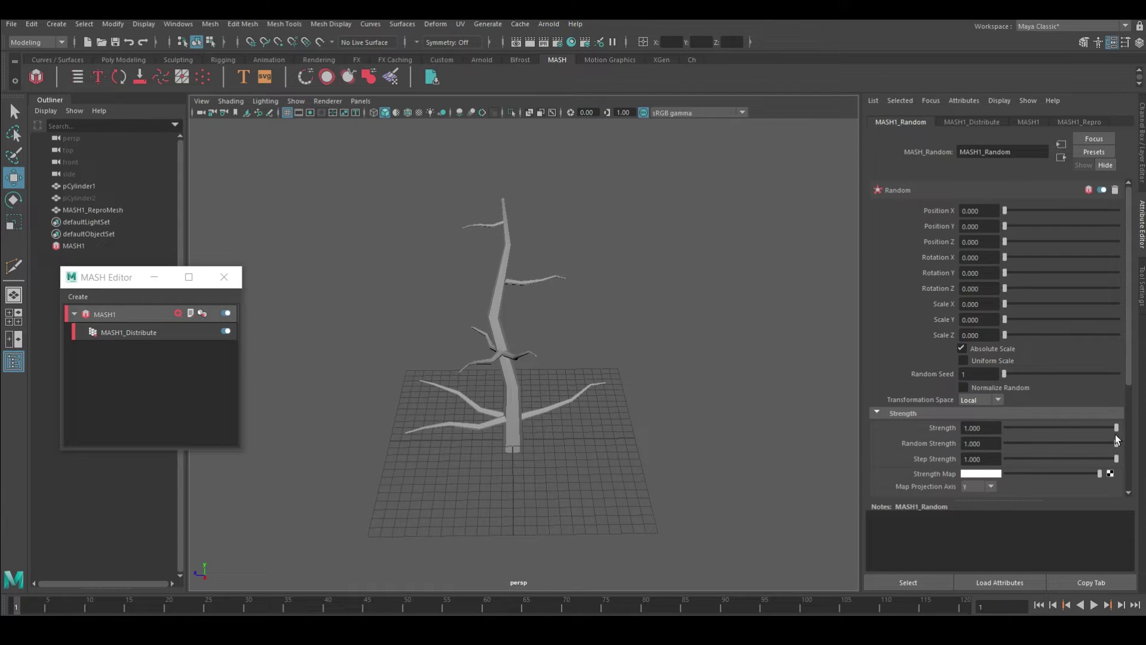
pyautogui.moveTo(1009, 271); pyautogui.dragTo(1068, 284)
# Orbit above the tree and marquee-select the trunk and branch mesh together.
pyautogui.moveTo(525, 334)
pyautogui.keyDown('alt'); pyautogui.mouseDown()
pyautogui.moveTo(543, 325)
pyautogui.moveTo(460, 289)
pyautogui.moveTo(525, 289)
pyautogui.moveTo(522, 363)
pyautogui.moveTo(557, 341)
pyautogui.mouseUp(); pyautogui.keyUp('alt')
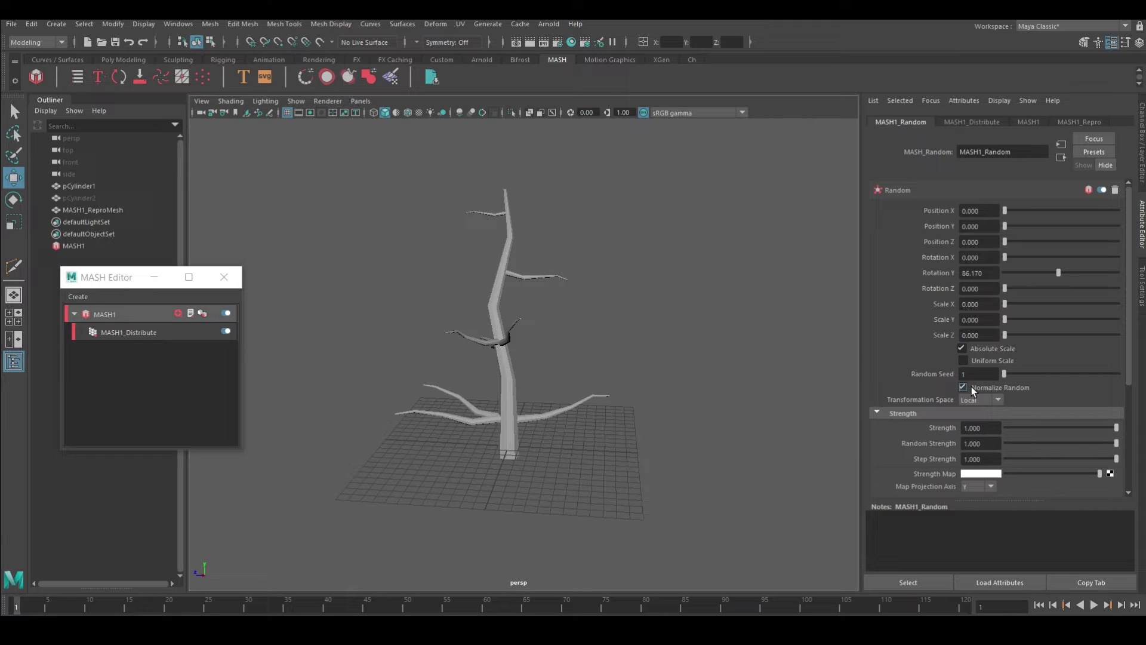
pyautogui.scroll(-3, 907, 447)
pyautogui.scroll(-2, 905, 447)
pyautogui.keyDown('alt'); pyautogui.moveTo(748, 407); pyautogui.dragTo(452, 341); pyautogui.keyUp('alt')
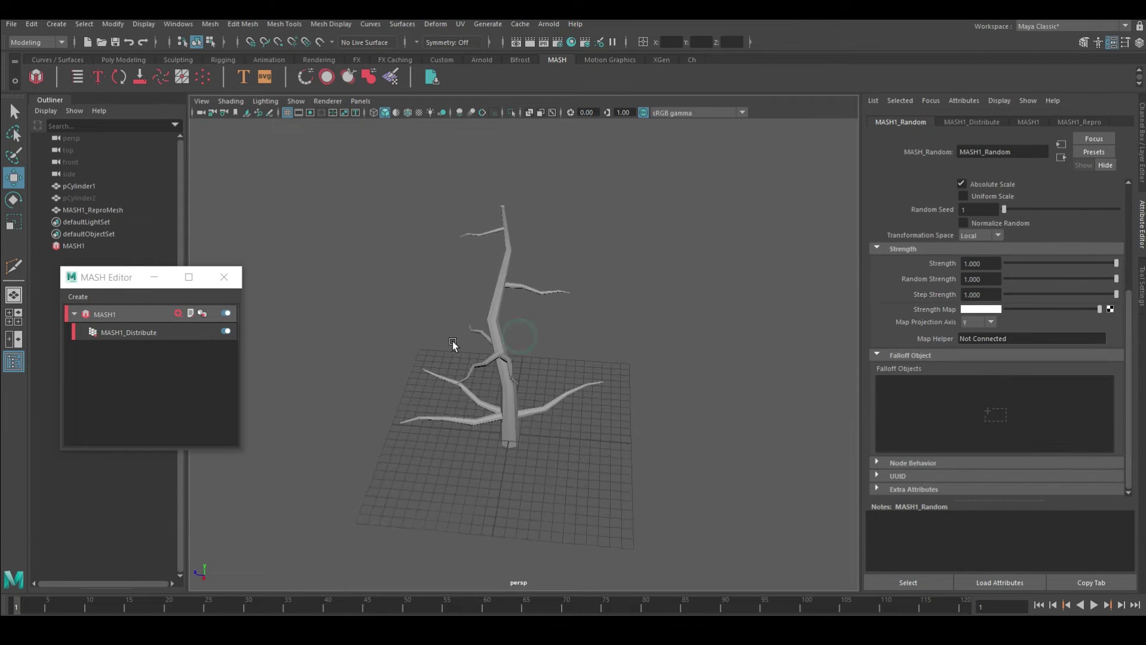
pyautogui.moveTo(591, 517)
pyautogui.keyDown('alt'); pyautogui.mouseDown()
pyautogui.moveTo(675, 494)
pyautogui.moveTo(714, 463)
pyautogui.moveTo(639, 522)
pyautogui.moveTo(395, 179)
pyautogui.mouseUp(); pyautogui.keyUp('alt')
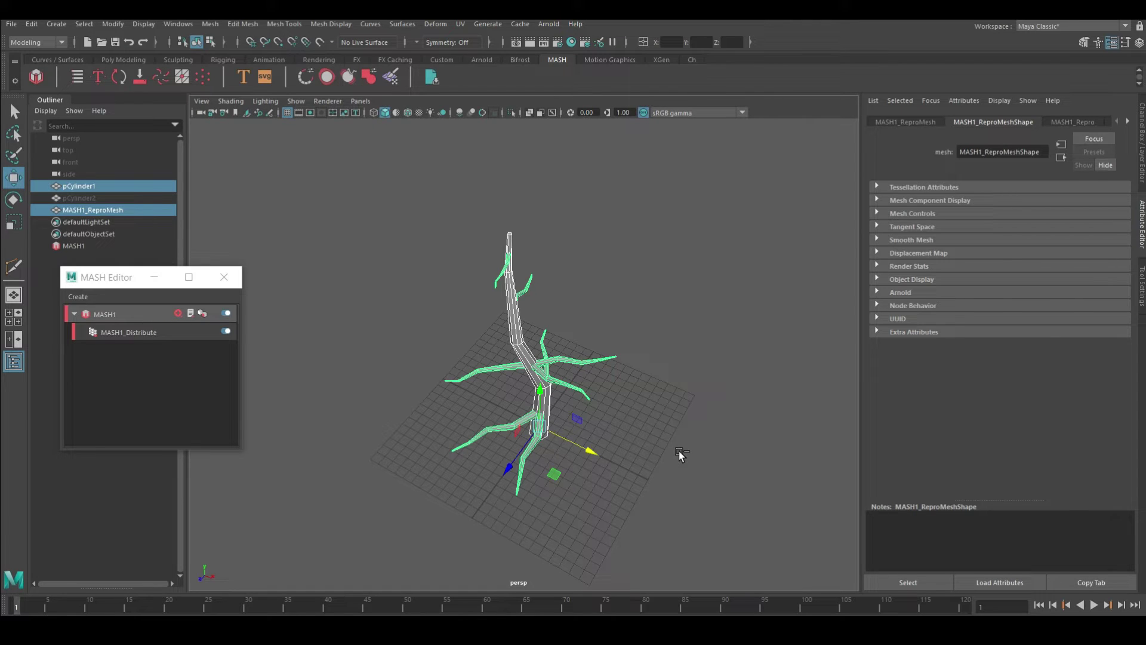
# Duplicate the trunk and branch mesh, combine them, and delete history.
pyautogui.hotkey('ctrl', 'd')
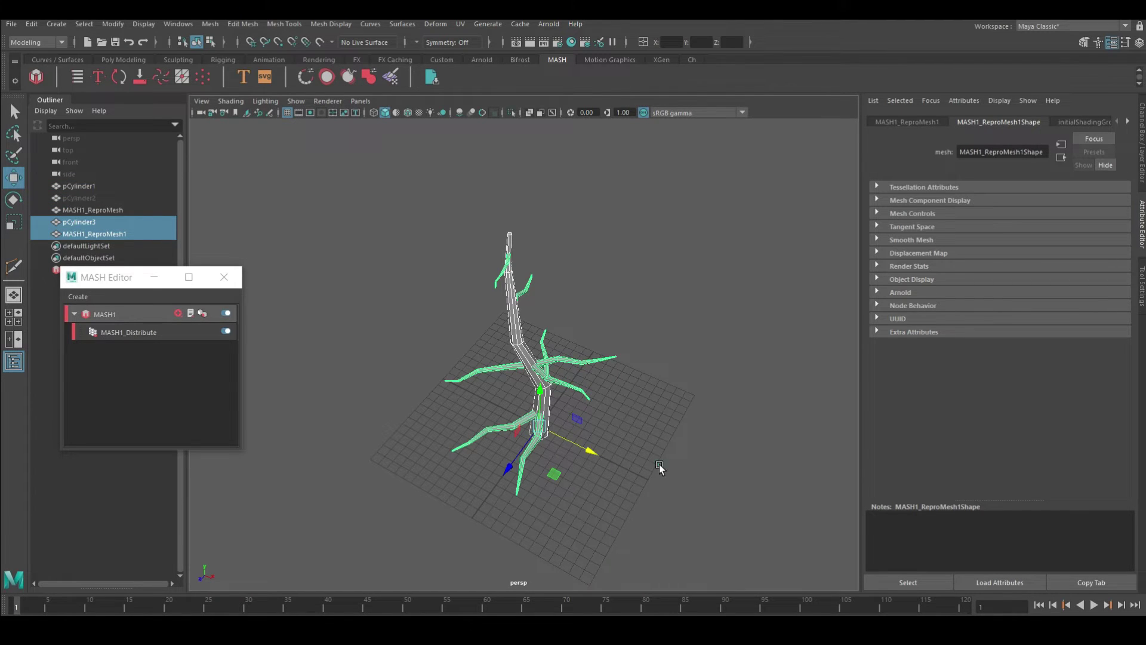
pyautogui.keyDown('alt'); pyautogui.moveTo(659, 468); pyautogui.dragTo(669, 445); pyautogui.keyUp('alt')
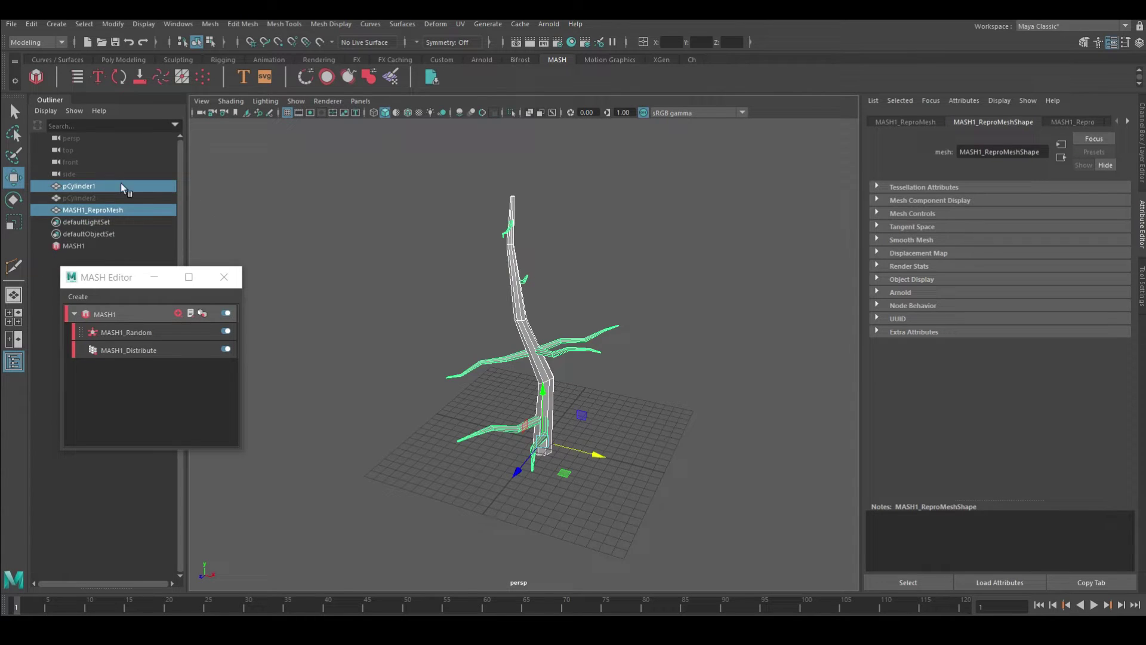
pyautogui.click(121, 186)
pyautogui.moveTo(93, 210); pyautogui.dragTo(99, 222)
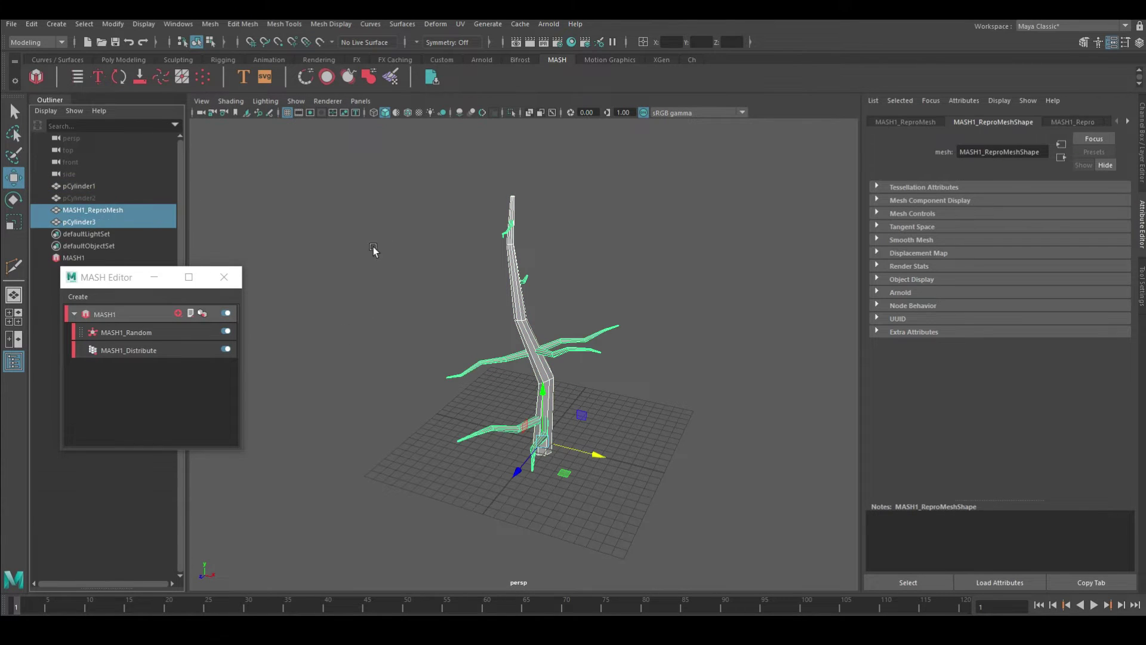
pyautogui.click(692, 60)
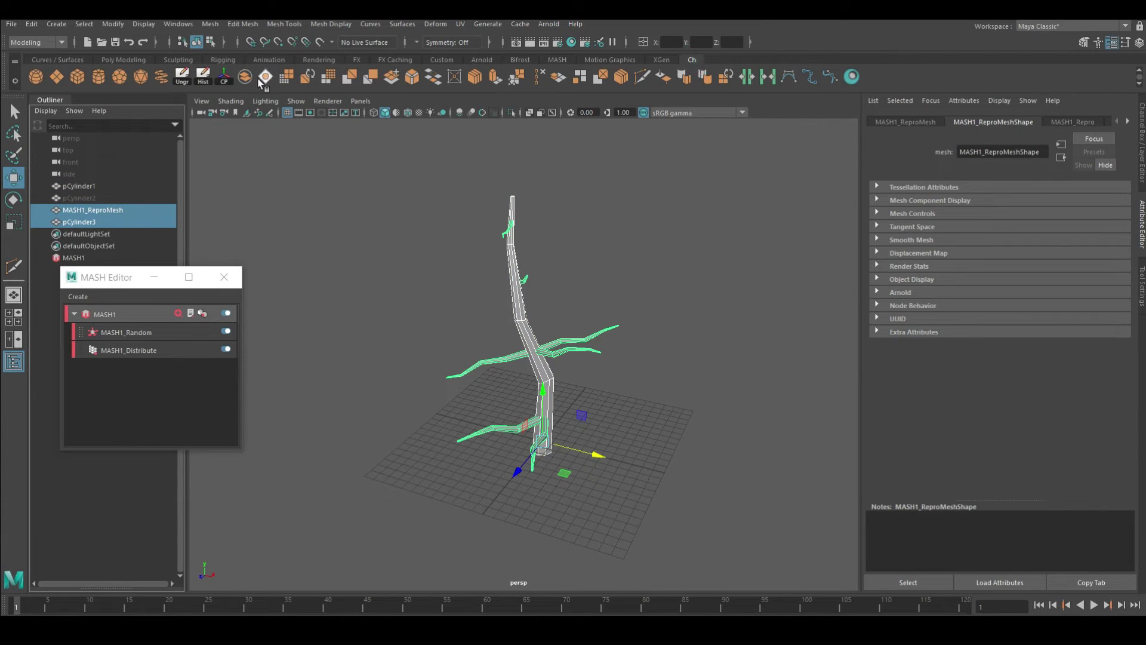
pyautogui.click(260, 78)
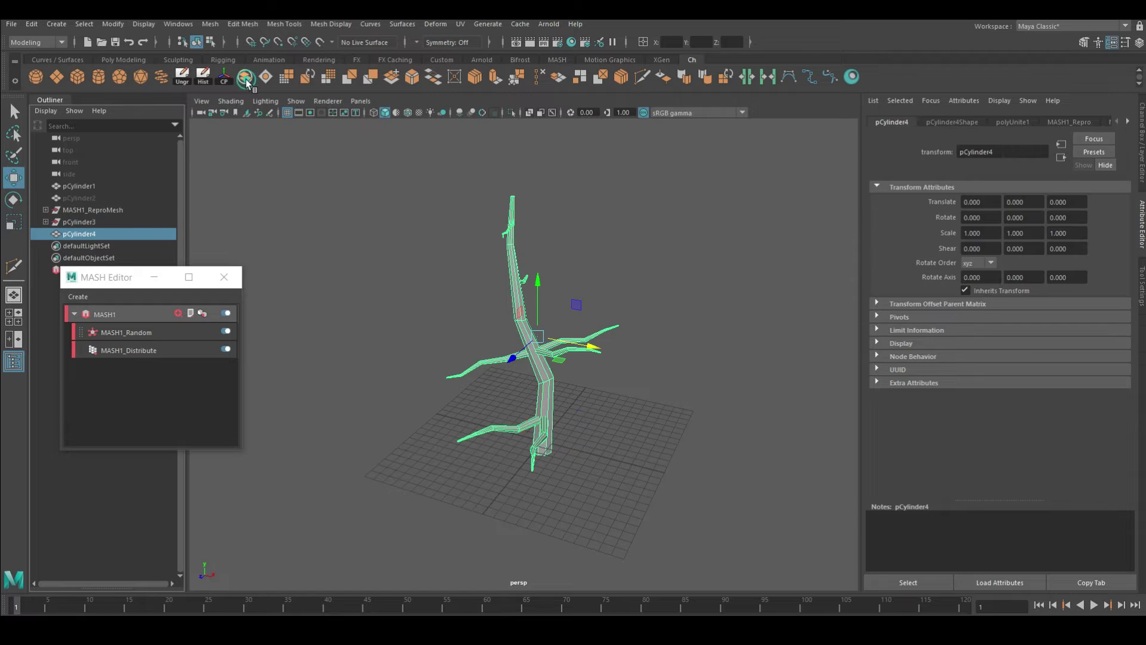
pyautogui.click(203, 76)
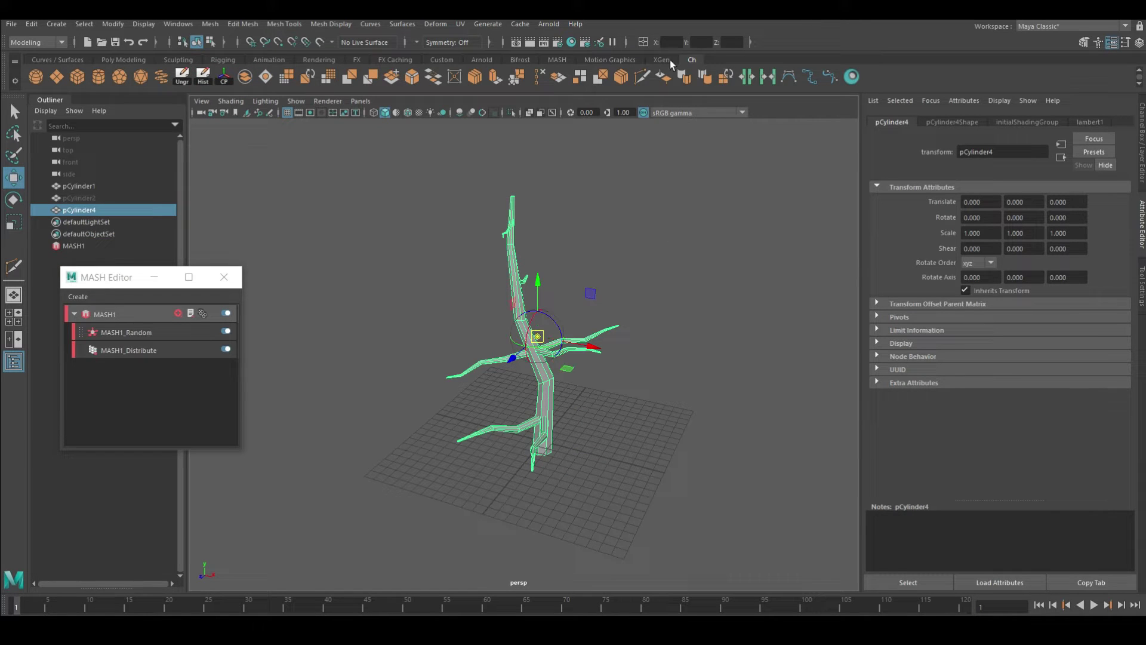
pyautogui.write('0')
# Reposition the combined tree's pivot and move it beside the original trunk.
pyautogui.press('Return')
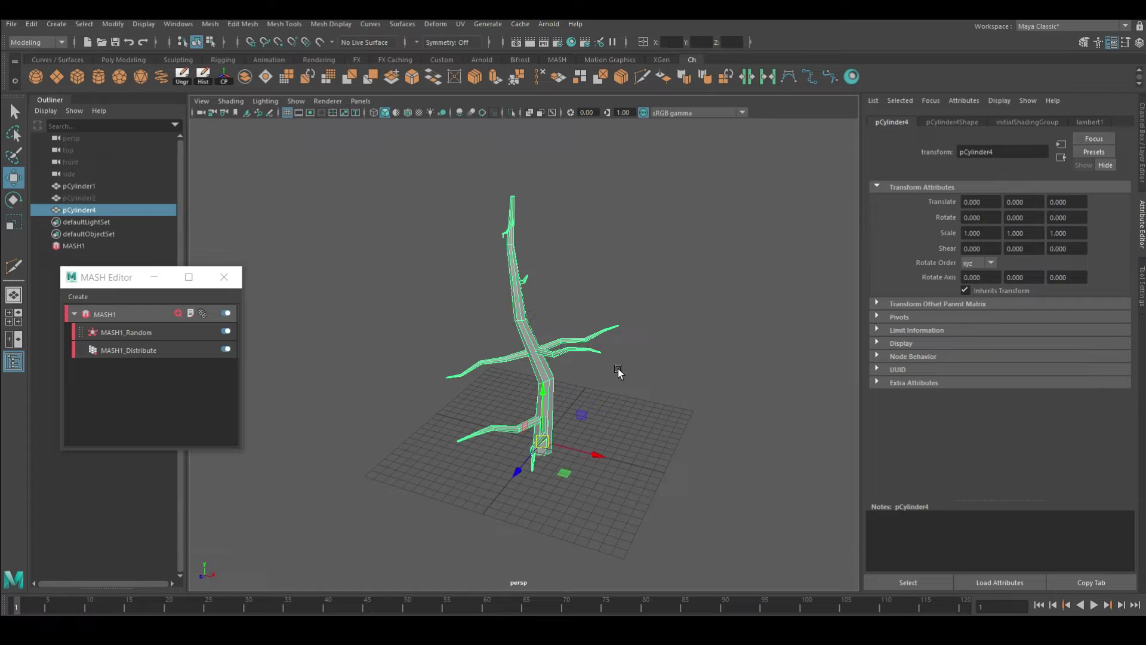
pyautogui.moveTo(572, 406)
pyautogui.mouseDown(button='middle')
pyautogui.moveTo(637, 330)
pyautogui.moveTo(465, 340)
pyautogui.mouseUp(button='middle')
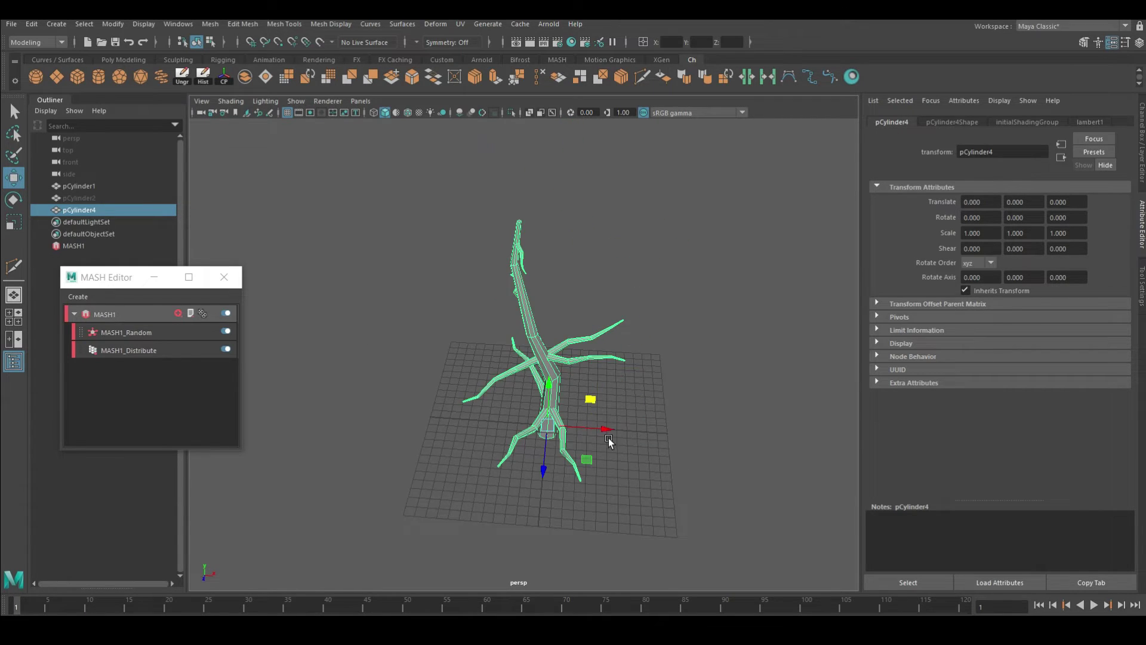
pyautogui.keyDown('alt'); pyautogui.moveTo(464, 340); pyautogui.dragTo(522, 350); pyautogui.keyUp('alt')
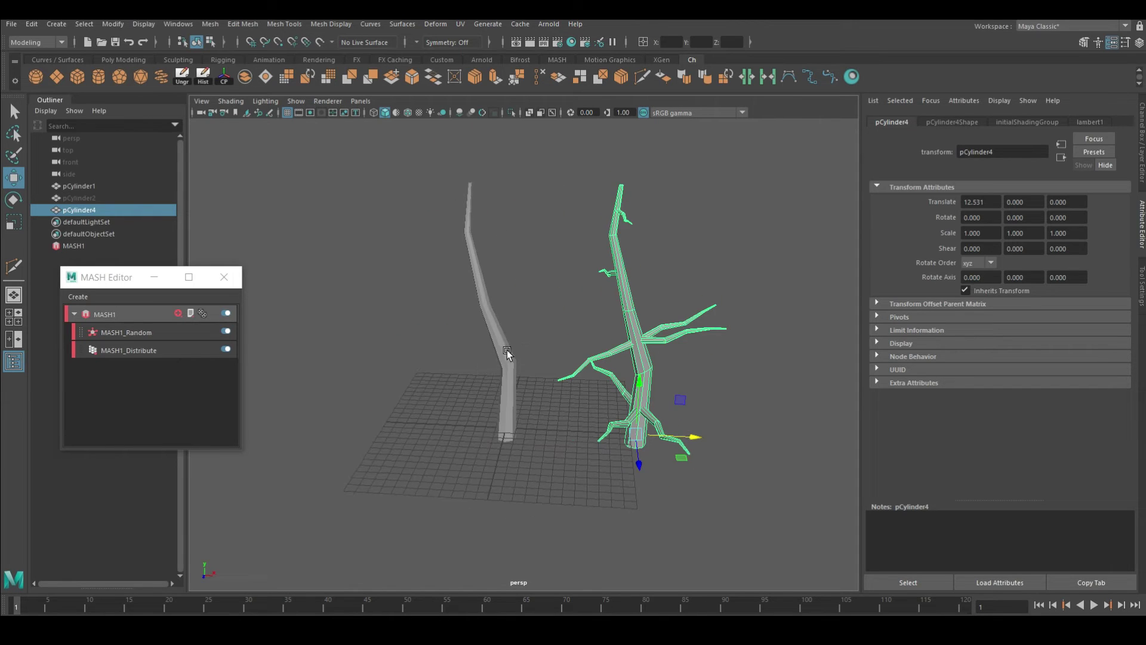
pyautogui.click(505, 358)
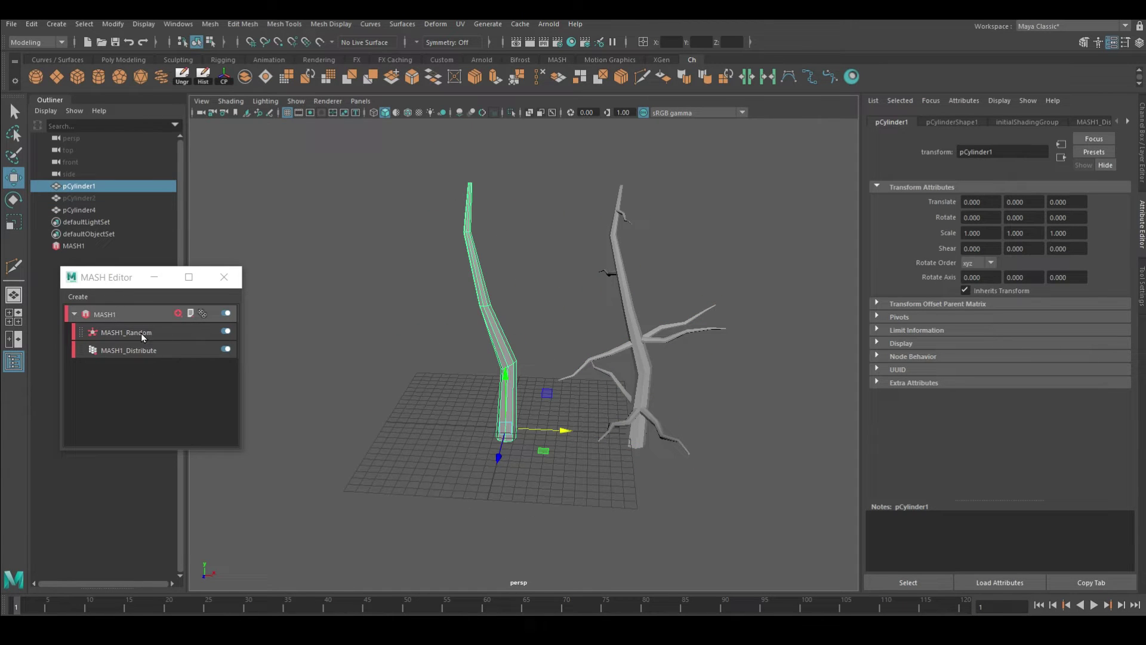
pyautogui.click(640, 365)
# Create a second MASH network from the tree, distributing its copies over the trunk pCylinder1 mesh.
pyautogui.click(565, 60)
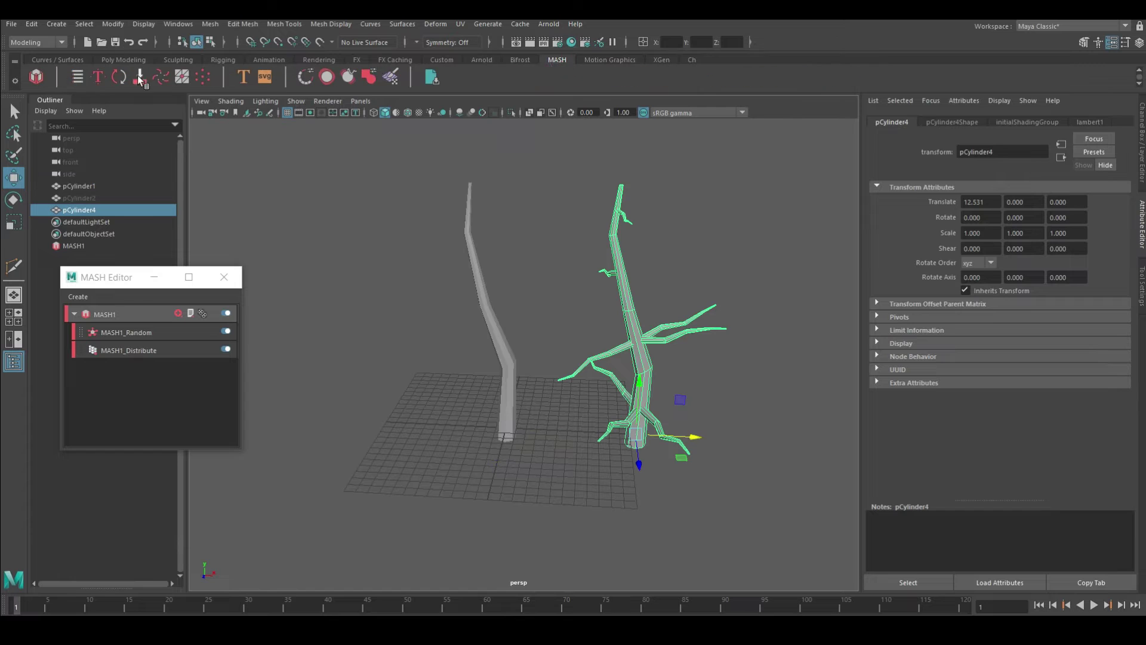
pyautogui.click(36, 77)
pyautogui.click(988, 227)
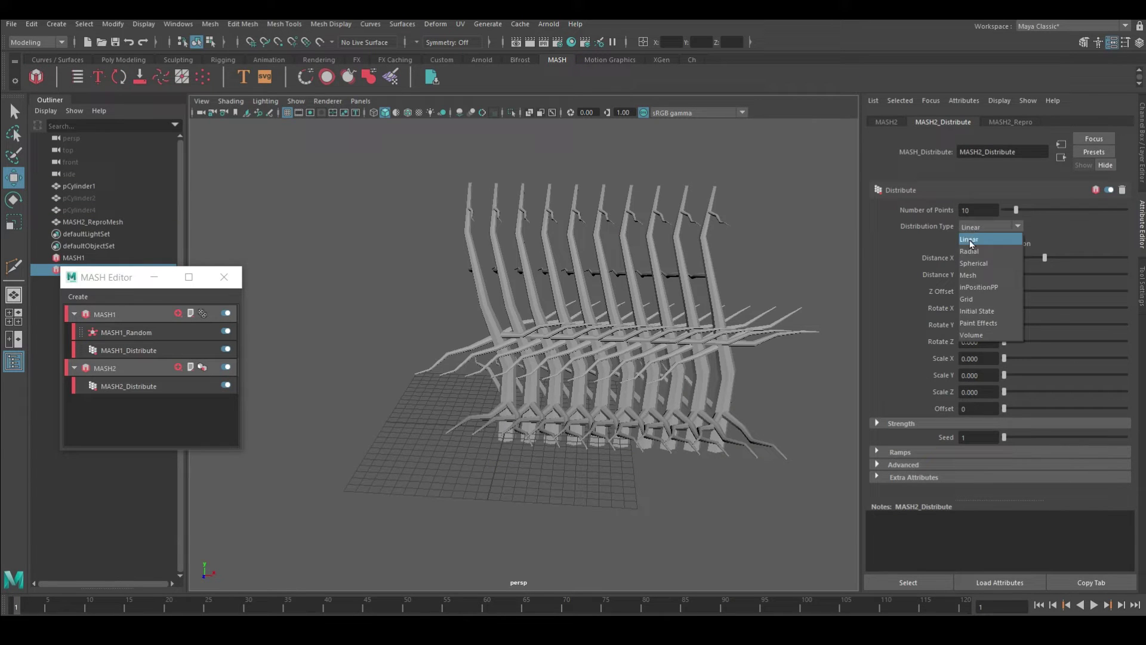
pyautogui.click(974, 278)
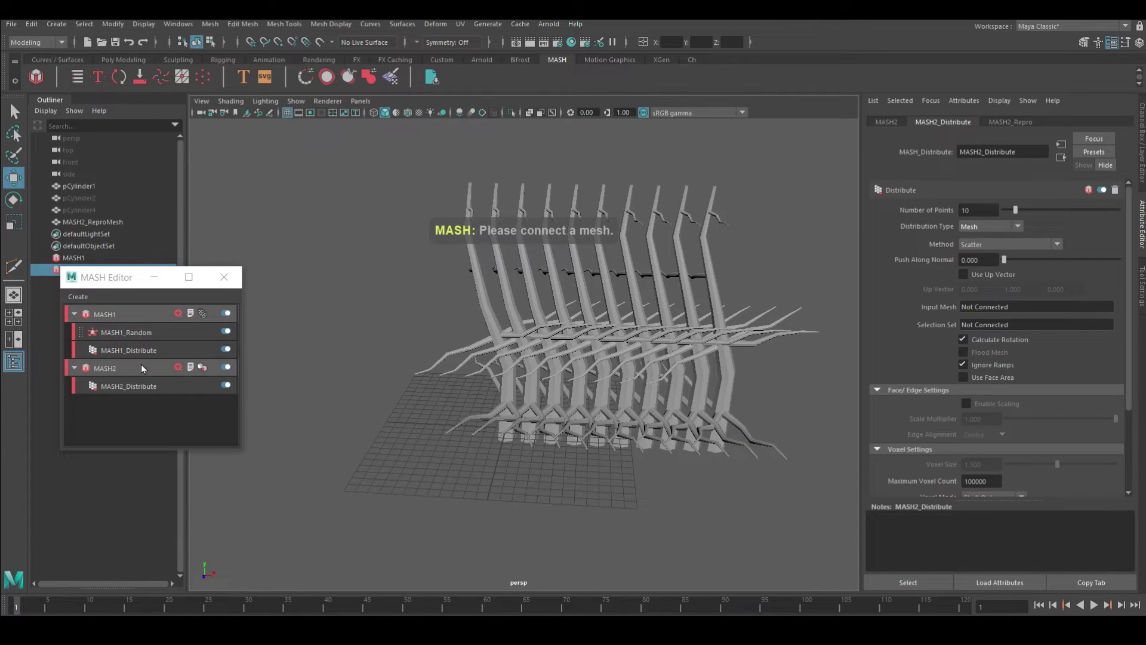
pyautogui.click(113, 187)
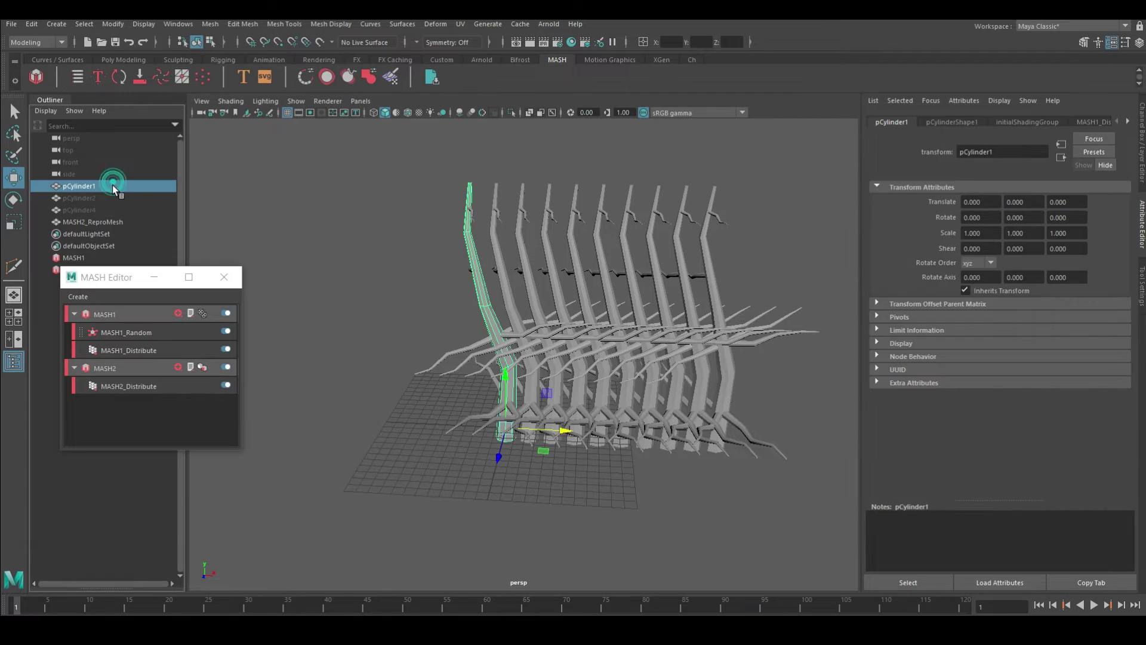
pyautogui.click(154, 383)
pyautogui.moveTo(977, 308); pyautogui.dragTo(1005, 314, button='right')
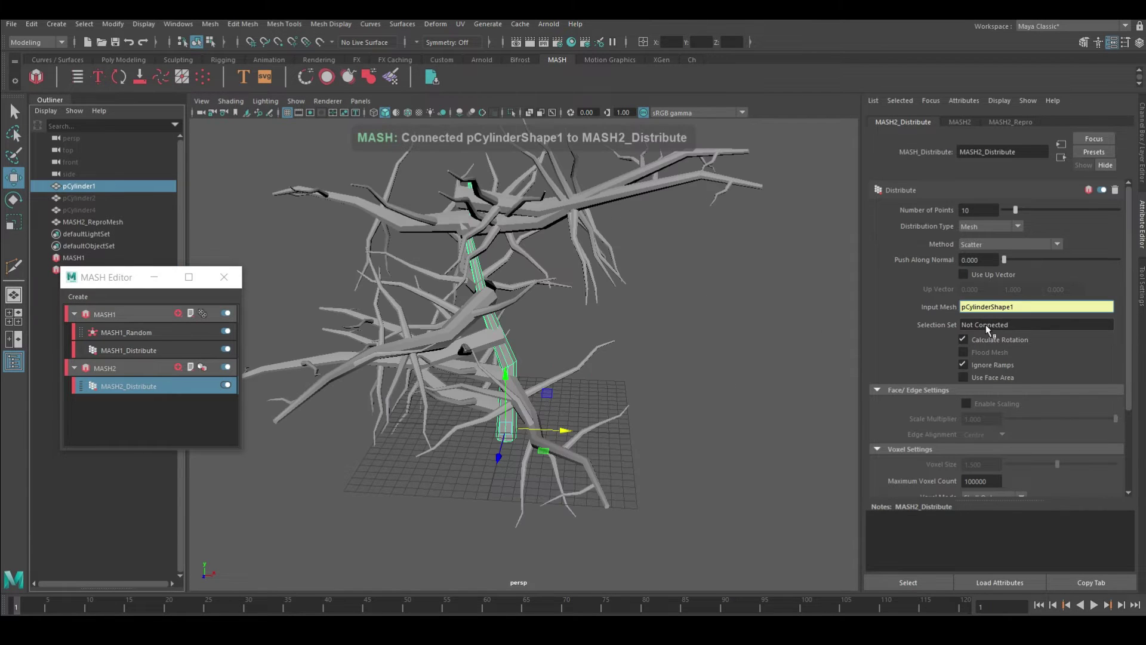
# Set the distribution method to Random Face Centre, after briefly trying Component Selection Set.
pyautogui.click(997, 245)
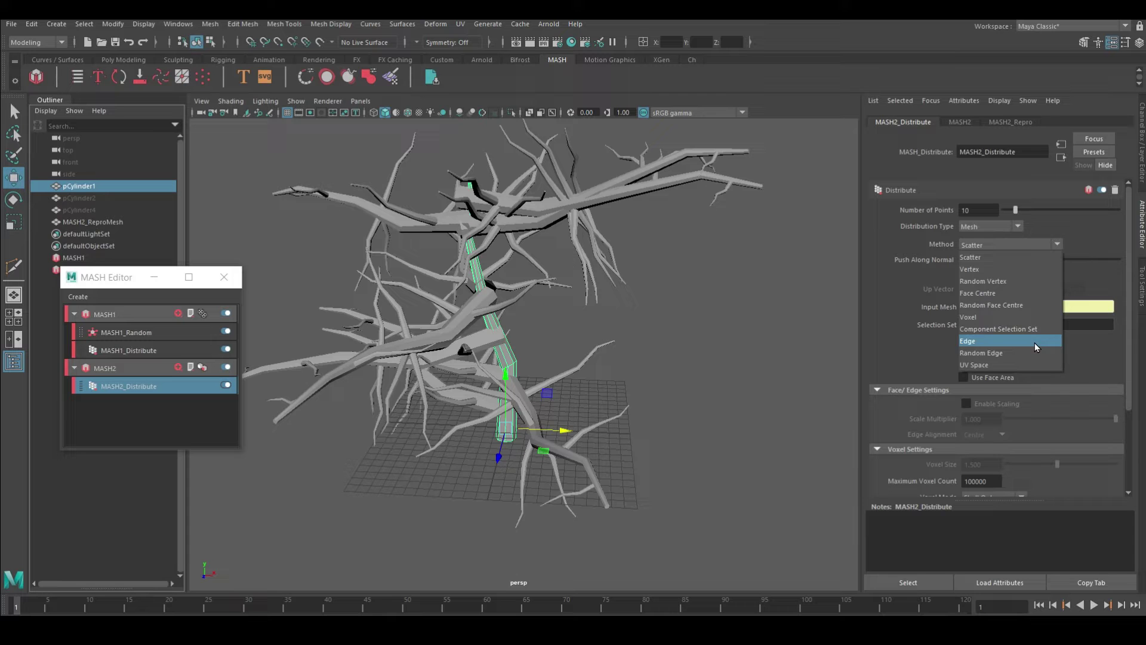
pyautogui.click(1027, 330)
pyautogui.click(984, 243)
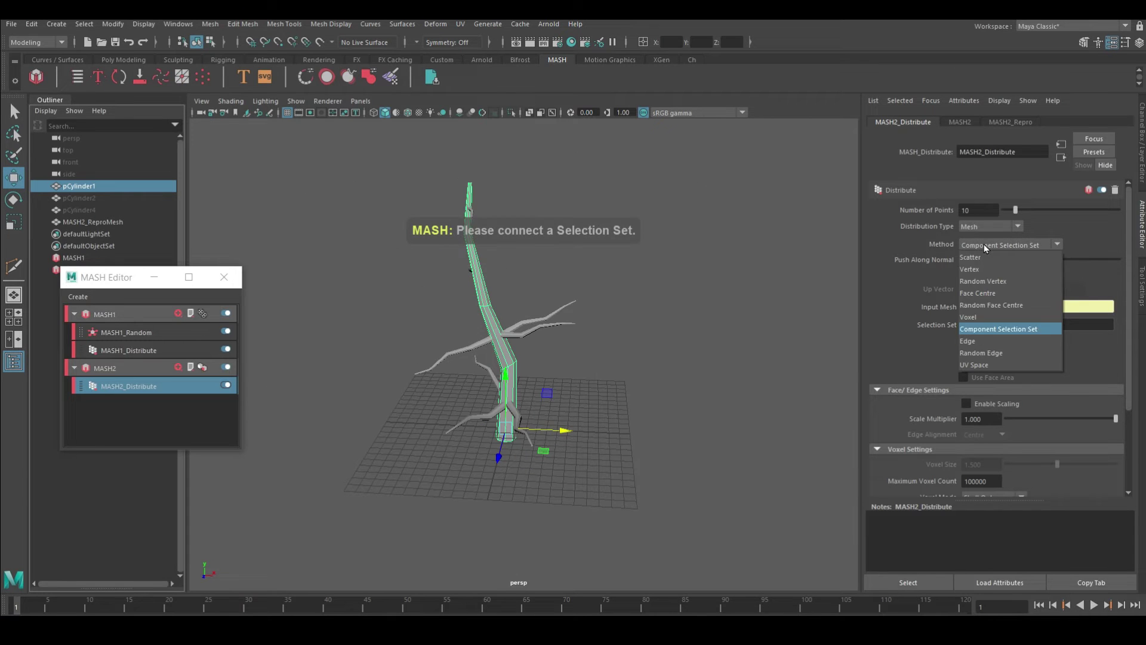
pyautogui.click(997, 306)
pyautogui.keyDown('alt'); pyautogui.moveTo(672, 306); pyautogui.dragTo(673, 320); pyautogui.keyUp('alt')
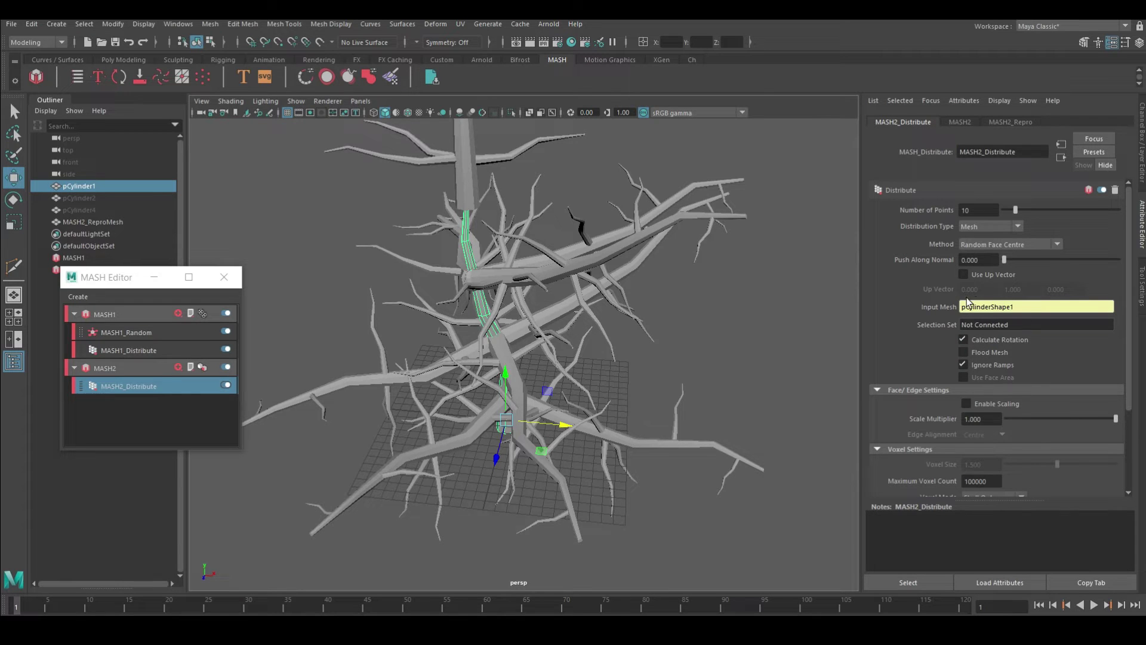
# Enable scaling with a multiplier of about 0.228 and cut the branch count to 9.
pyautogui.click(966, 403)
pyautogui.moveTo(1116, 419); pyautogui.dragTo(1032, 419)
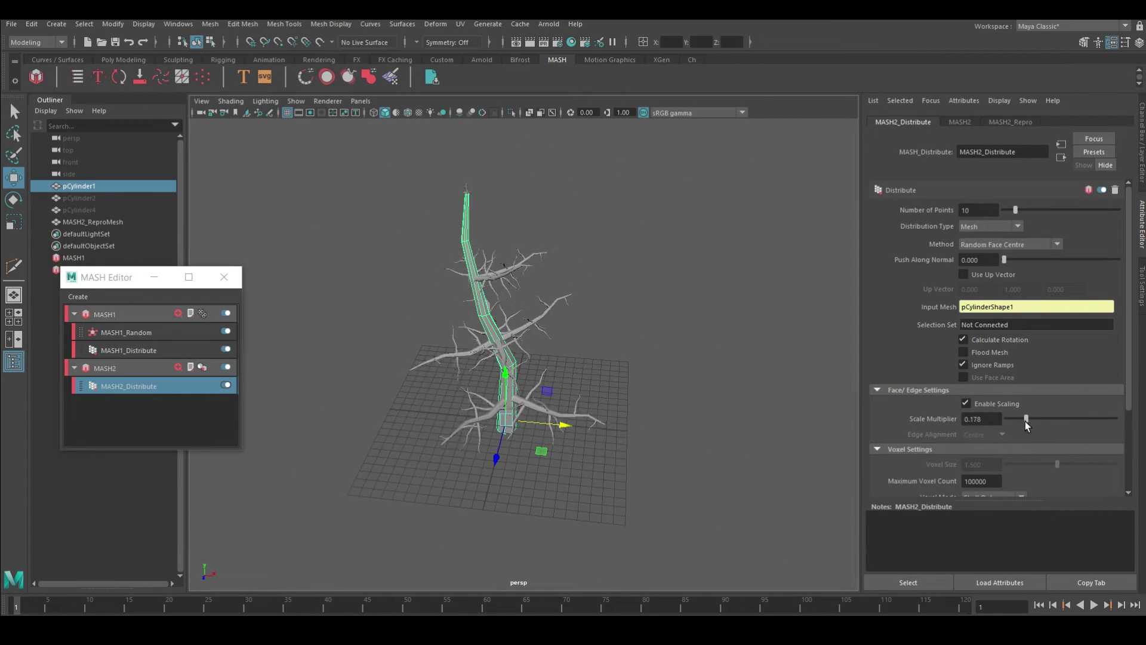
pyautogui.keyDown('alt'); pyautogui.moveTo(594, 354); pyautogui.dragTo(677, 394); pyautogui.keyUp('alt')
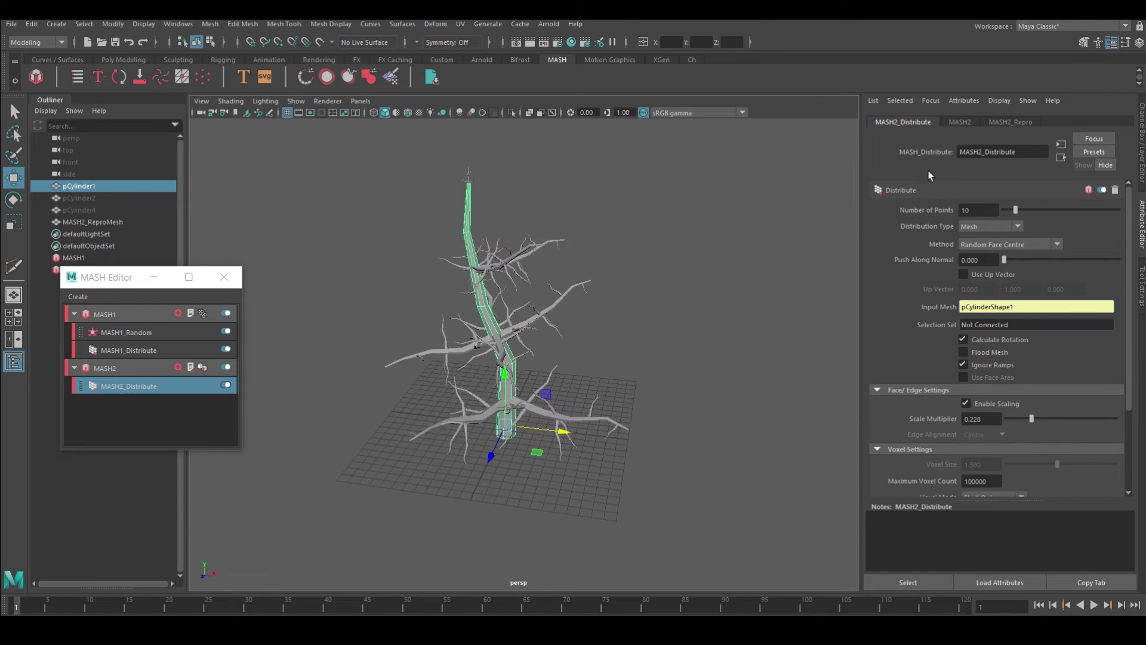
pyautogui.moveTo(1013, 210); pyautogui.dragTo(1014, 216)
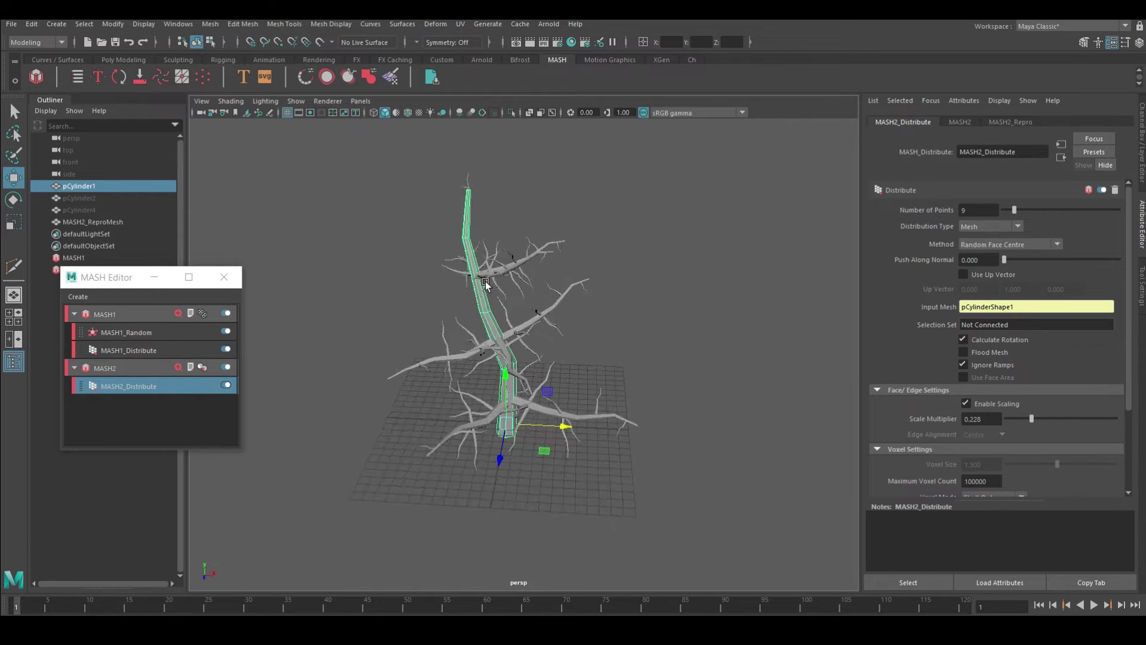
pyautogui.moveTo(1032, 419); pyautogui.dragTo(1033, 423)
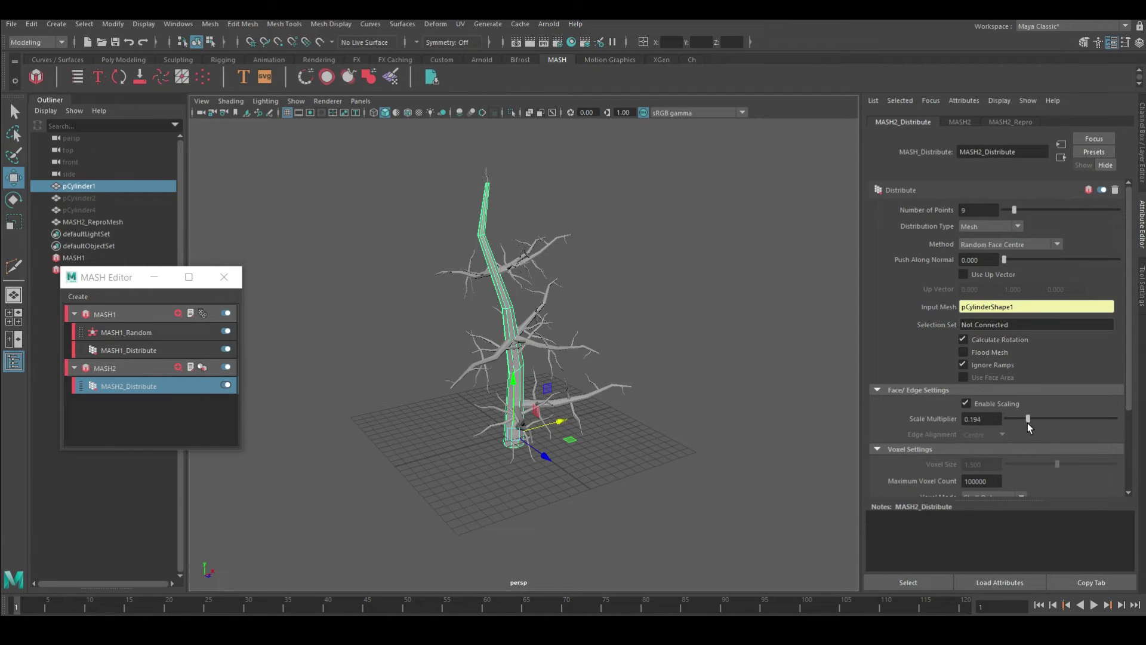
pyautogui.moveTo(1033, 423); pyautogui.dragTo(1033, 421)
pyautogui.keyDown('alt'); pyautogui.moveTo(650, 362); pyautogui.dragTo(661, 365); pyautogui.keyUp('alt')
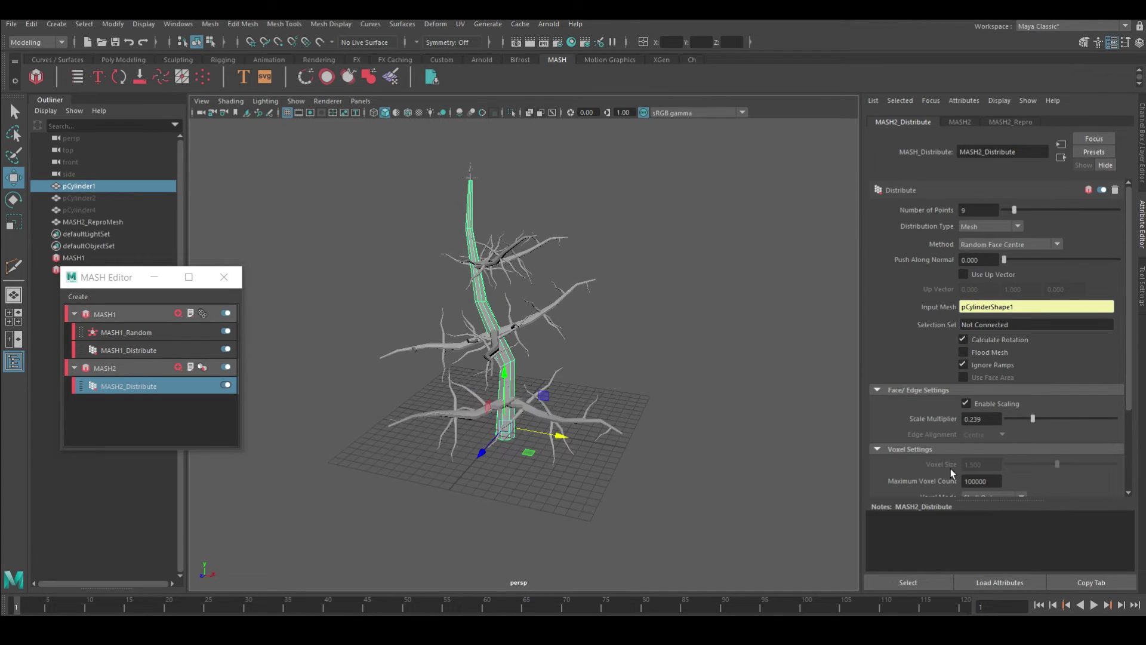
# Change the distribution seed to 7 to rearrange the branches.
pyautogui.scroll(-3, 1017, 478)
pyautogui.scroll(-2, 1016, 479)
pyautogui.moveTo(1004, 447); pyautogui.dragTo(1008, 449)
pyautogui.moveTo(599, 440)
pyautogui.keyDown('alt'); pyautogui.mouseDown()
pyautogui.moveTo(635, 349)
pyautogui.moveTo(958, 473)
pyautogui.moveTo(1011, 449)
pyautogui.mouseUp(); pyautogui.keyUp('alt')
pyautogui.moveTo(597, 389)
pyautogui.keyDown('alt'); pyautogui.mouseDown()
pyautogui.moveTo(377, 359)
pyautogui.moveTo(570, 449)
pyautogui.moveTo(526, 382)
pyautogui.mouseUp(); pyautogui.keyUp('alt')
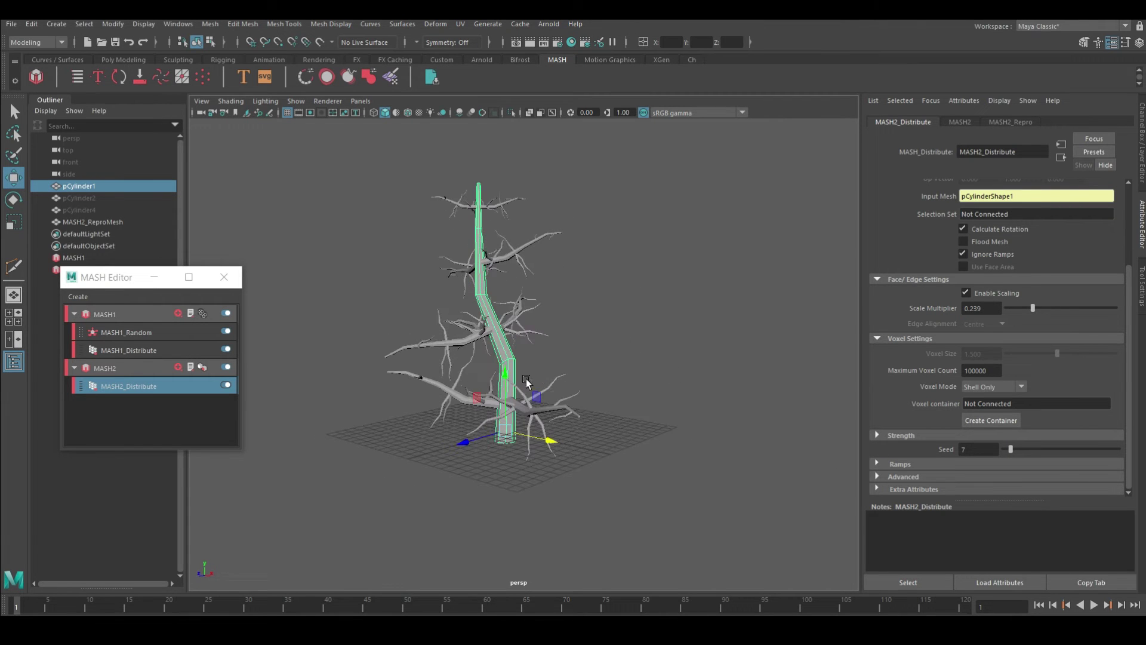
# Fine-tune the branch scale back to about 0.228 while orbiting to inspect the tree.
pyautogui.moveTo(1037, 310)
pyautogui.mouseDown()
pyautogui.moveTo(1027, 309)
pyautogui.moveTo(1035, 316)
pyautogui.mouseUp()
pyautogui.moveTo(513, 370)
pyautogui.keyDown('alt'); pyautogui.mouseDown()
pyautogui.moveTo(538, 391)
pyautogui.moveTo(602, 408)
pyautogui.moveTo(591, 537)
pyautogui.mouseUp(); pyautogui.keyUp('alt')
pyautogui.scroll(5, 601, 407)
pyautogui.scroll(5, 591, 538)
pyautogui.moveTo(1036, 308); pyautogui.dragTo(1032, 308)
pyautogui.moveTo(538, 382)
pyautogui.keyDown('alt'); pyautogui.mouseDown()
pyautogui.moveTo(481, 397)
pyautogui.moveTo(537, 370)
pyautogui.moveTo(548, 289)
pyautogui.mouseUp(); pyautogui.keyUp('alt')
pyautogui.scroll(5, 557, 364)
pyautogui.scroll(-5, 554, 346)
pyautogui.moveTo(554, 346)
pyautogui.keyDown('alt'); pyautogui.mouseDown()
pyautogui.moveTo(435, 328)
pyautogui.moveTo(466, 342)
pyautogui.moveTo(546, 247)
pyautogui.mouseUp(); pyautogui.keyUp('alt')
# Create a polygon plane beside the trunk with 2 width and 1 height subdivisions.
pyautogui.click(561, 261)
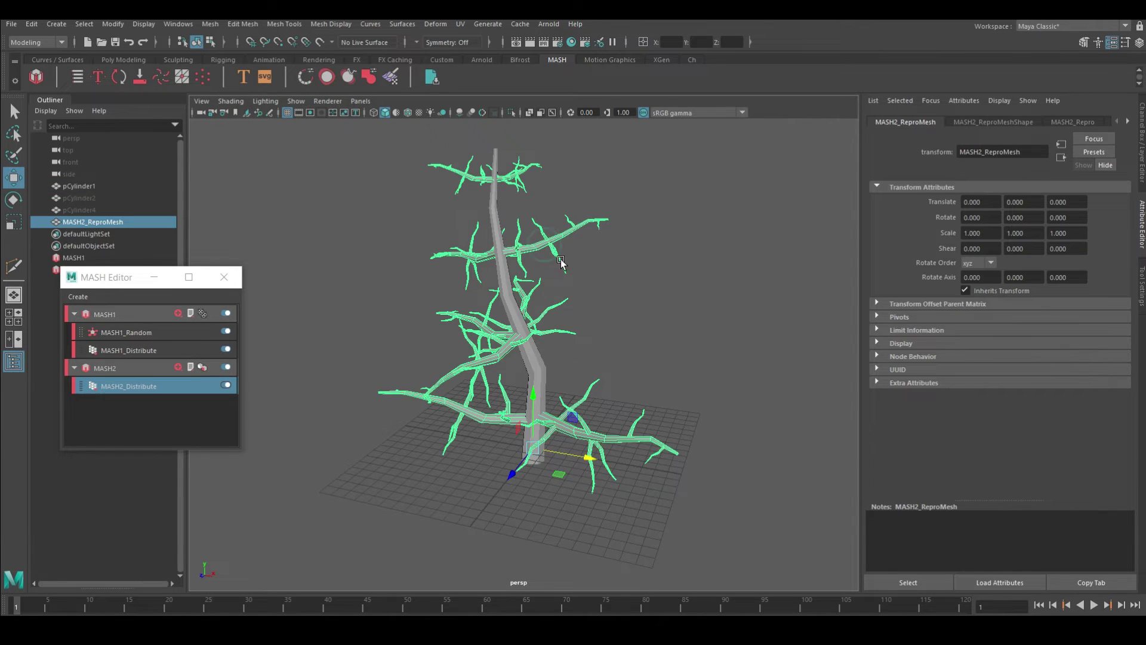
pyautogui.click(665, 318)
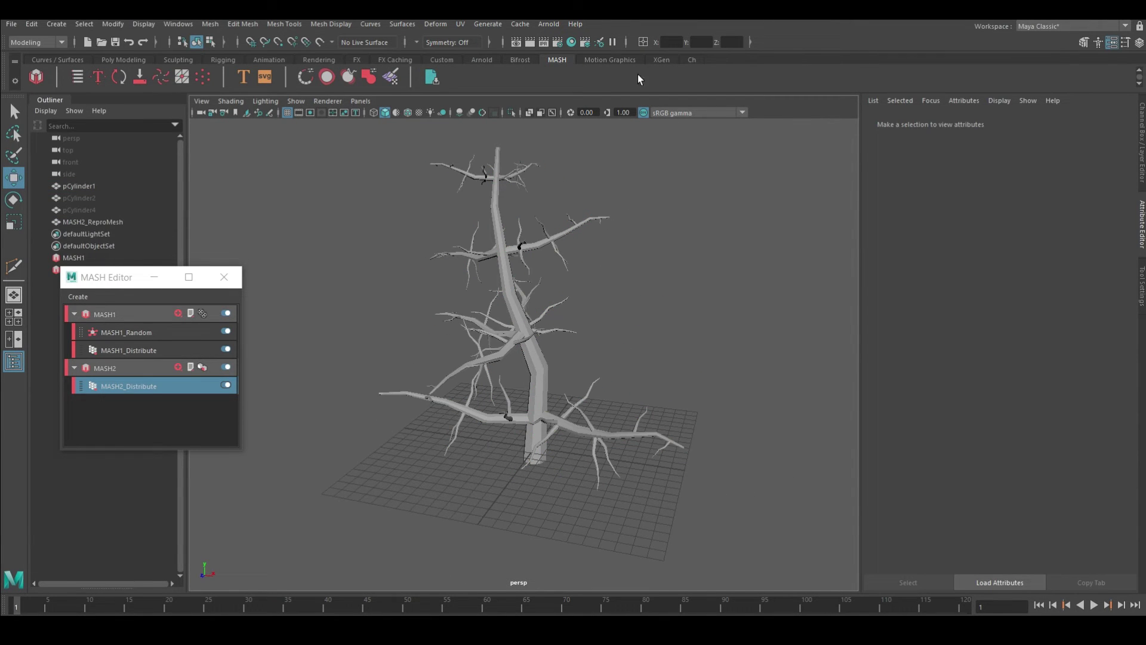
pyautogui.click(692, 60)
pyautogui.click(57, 76)
pyautogui.moveTo(464, 497)
pyautogui.mouseDown()
pyautogui.moveTo(385, 515)
pyautogui.moveTo(495, 370)
pyautogui.mouseUp()
pyautogui.scroll(3, 494, 370)
pyautogui.click(996, 121)
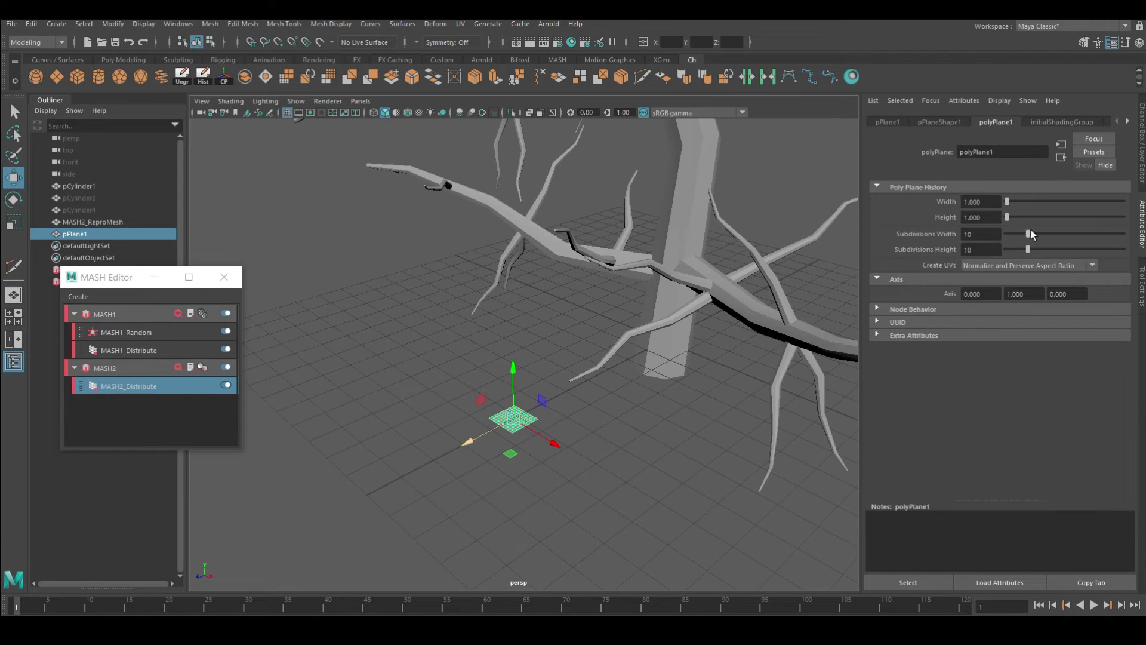
pyautogui.moveTo(1022, 254)
pyautogui.mouseDown()
pyautogui.moveTo(1007, 251)
pyautogui.moveTo(1009, 232)
pyautogui.mouseUp()
pyautogui.scroll(5, 611, 458)
# Scale an edge of the plane to pinch it into a diamond leaf shape.
pyautogui.keyDown('alt'); pyautogui.moveTo(597, 358); pyautogui.dragTo(537, 388); pyautogui.keyUp('alt')
pyautogui.scroll(3, 537, 389)
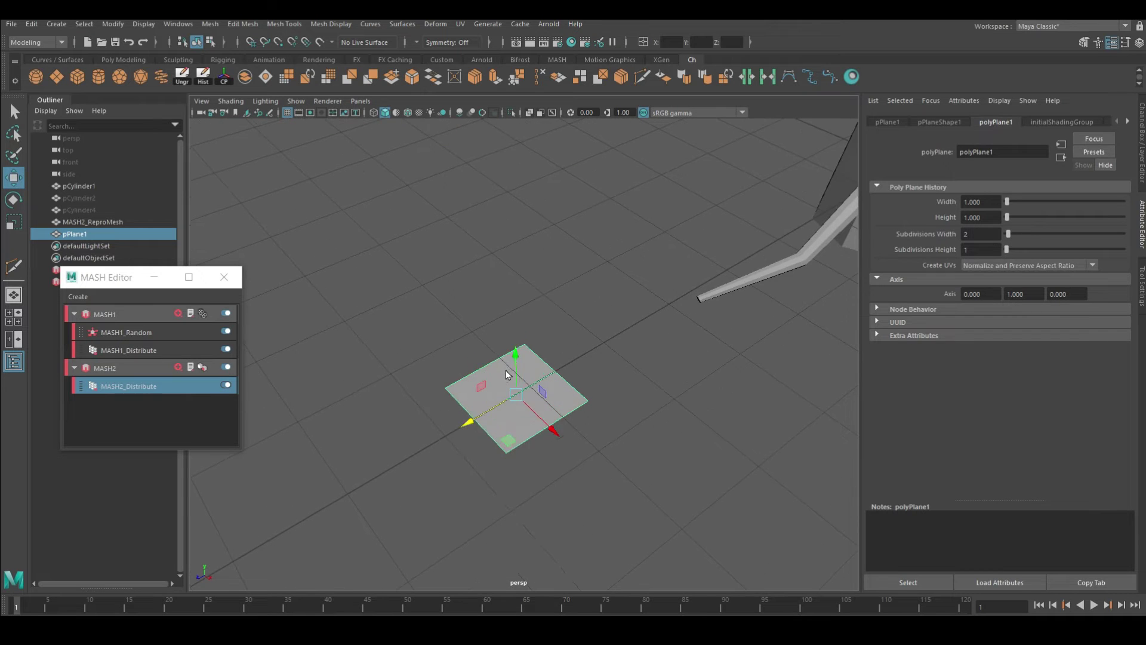
pyautogui.moveTo(537, 388); pyautogui.dragTo(557, 423, button='right')
pyautogui.click(556, 423)
pyautogui.press('r')
pyautogui.moveTo(516, 391); pyautogui.dragTo(466, 380)
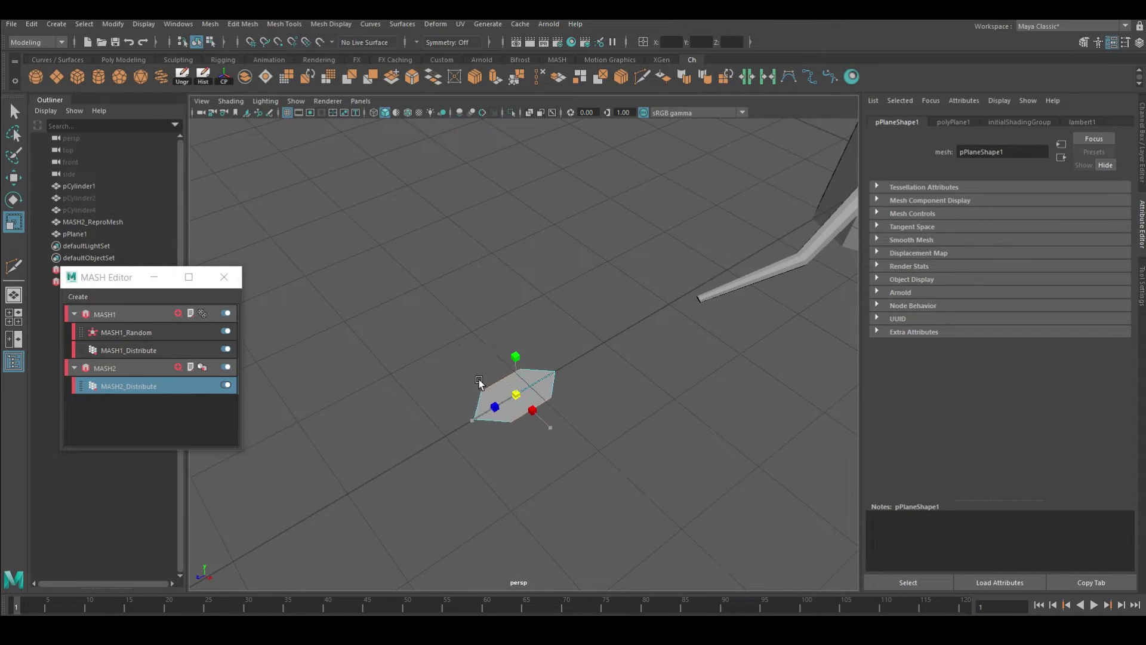
pyautogui.press('w')
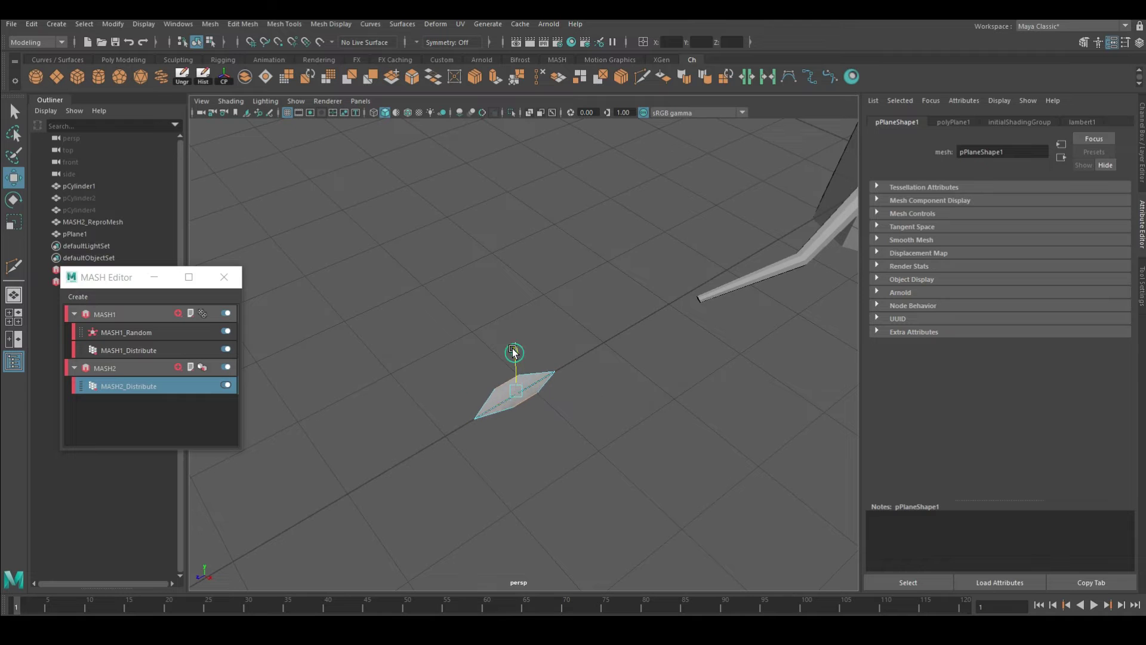
# Return to object mode, select the leaf plane, and pull back to view the whole tree.
pyautogui.moveTo(512, 349)
pyautogui.keyDown('alt'); pyautogui.mouseDown()
pyautogui.moveTo(596, 350)
pyautogui.moveTo(511, 351)
pyautogui.mouseUp(); pyautogui.keyUp('alt')
pyautogui.rightClick(512, 351)
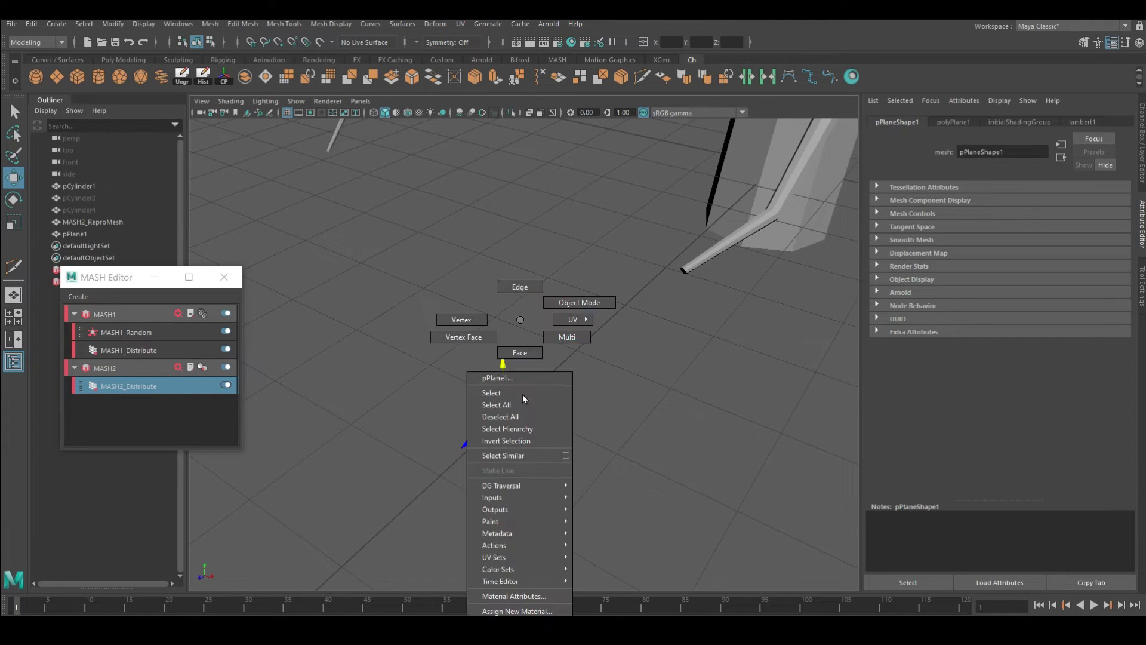
pyautogui.click(597, 453)
pyautogui.click(517, 434)
pyautogui.moveTo(517, 434)
pyautogui.keyDown('alt'); pyautogui.mouseDown()
pyautogui.moveTo(680, 376)
pyautogui.moveTo(717, 332)
pyautogui.moveTo(545, 282)
pyautogui.moveTo(593, 341)
pyautogui.moveTo(514, 319)
pyautogui.mouseUp(); pyautogui.keyUp('alt')
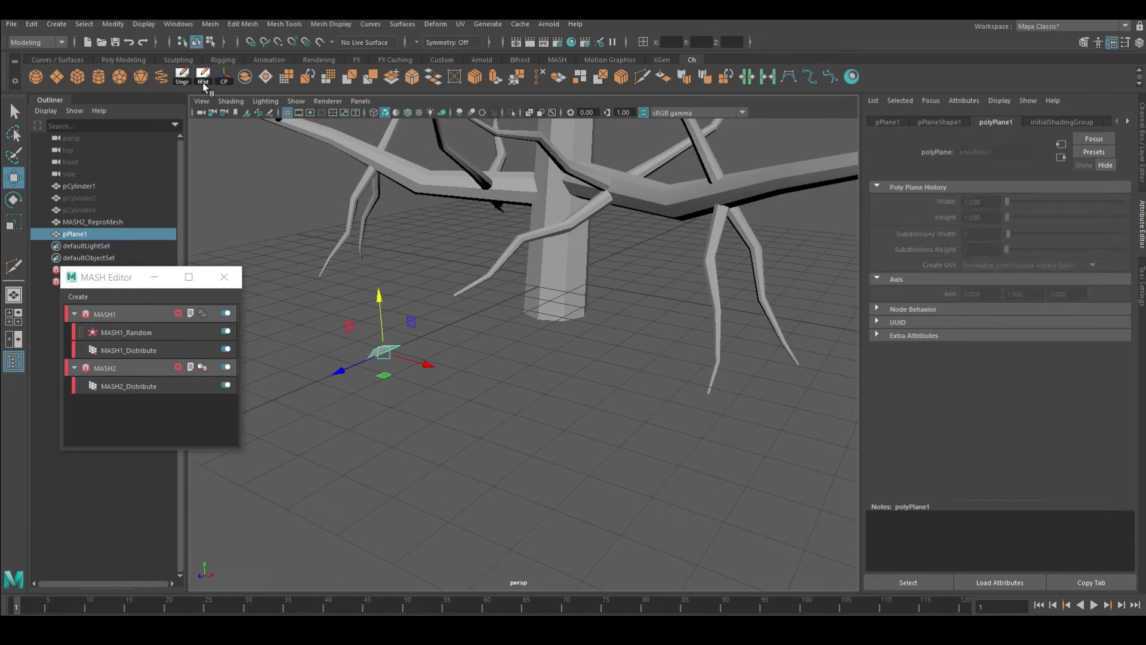
pyautogui.keyDown('alt'); pyautogui.moveTo(514, 317); pyautogui.dragTo(521, 346, button='right'); pyautogui.keyUp('alt')
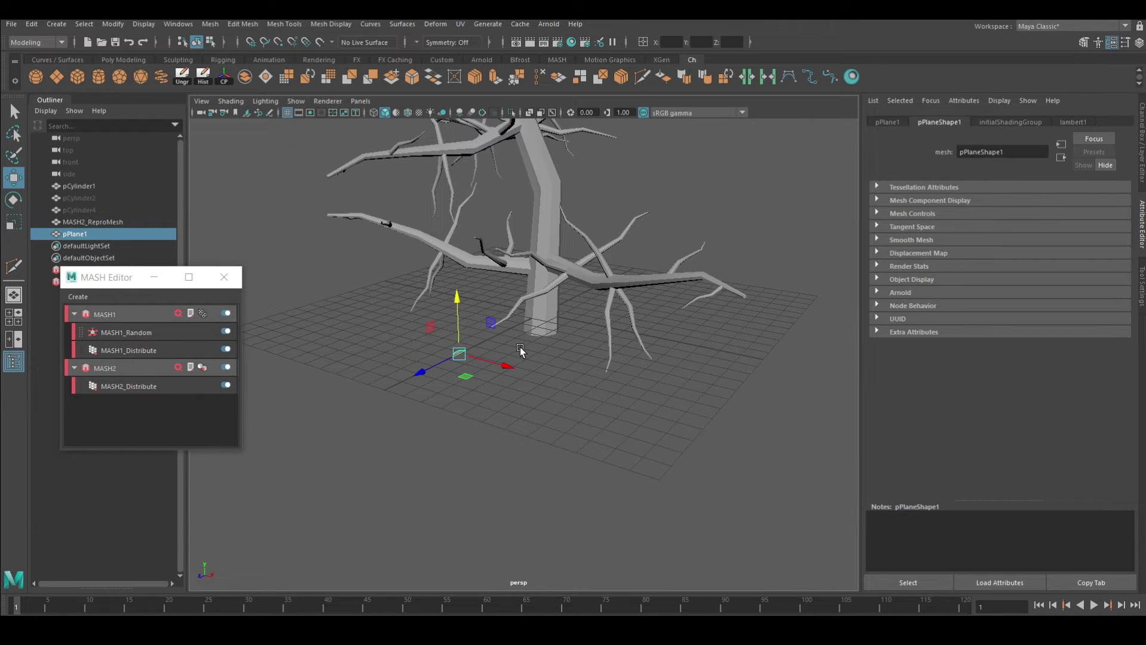
# Create a third MASH network from the leaf, distributing over the MASH2_ReproMeshShape branches mesh.
pyautogui.click(554, 60)
pyautogui.click(37, 74)
pyautogui.keyDown('alt'); pyautogui.moveTo(640, 417); pyautogui.dragTo(614, 396); pyautogui.keyUp('alt')
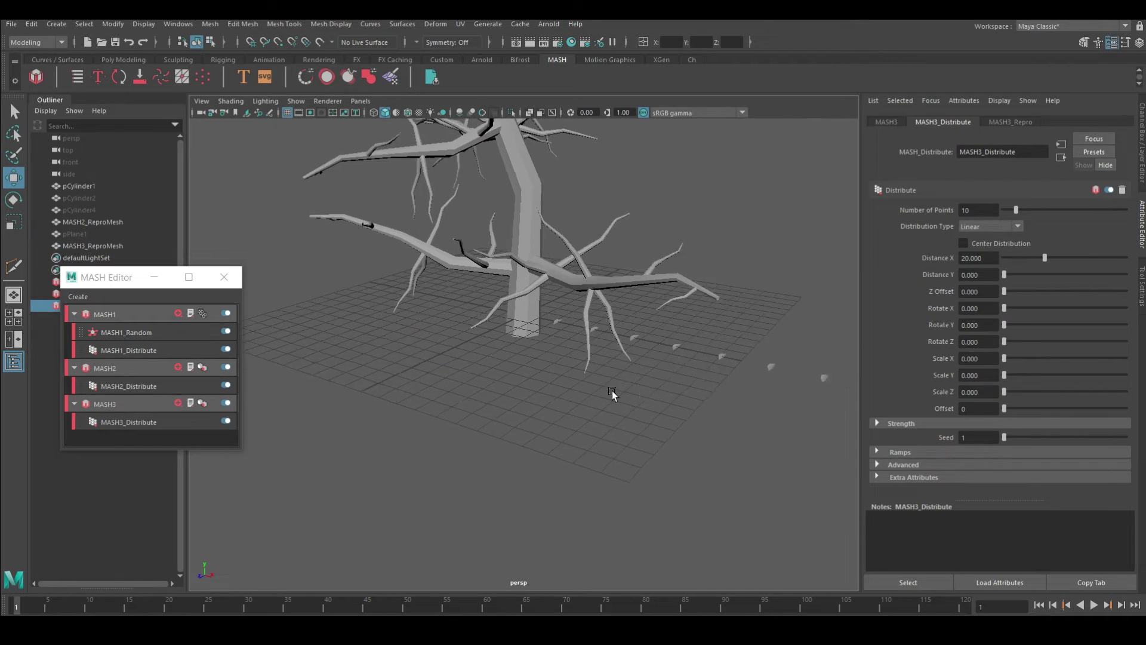
pyautogui.click(1004, 227)
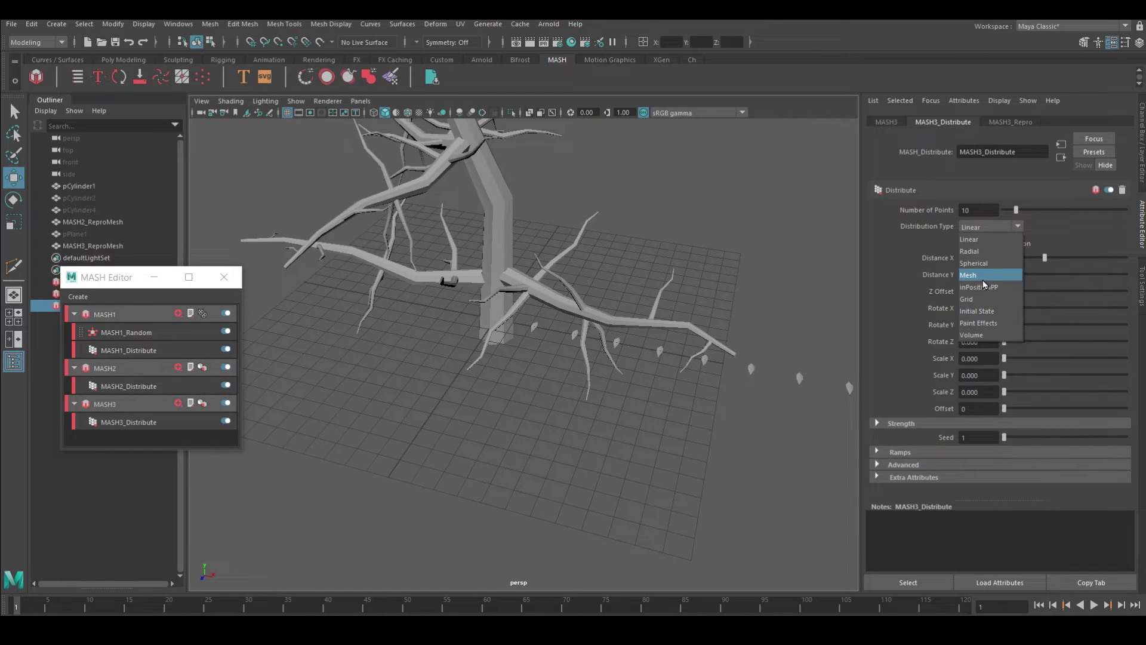
pyautogui.click(982, 277)
pyautogui.moveTo(131, 283); pyautogui.dragTo(124, 336)
pyautogui.click(465, 273)
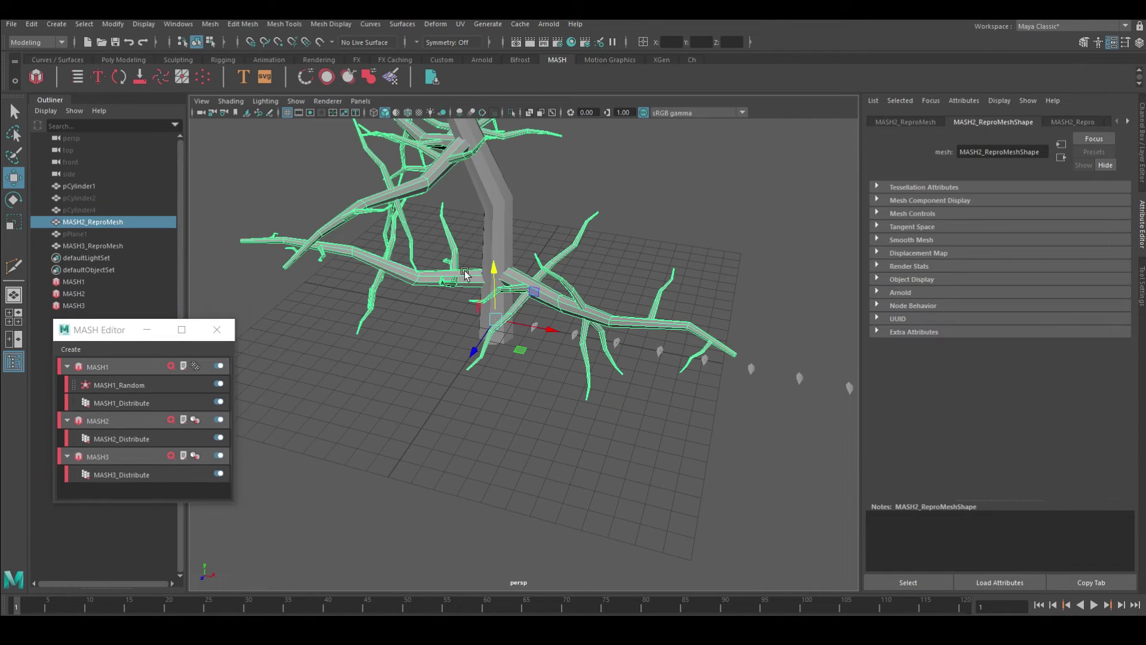
pyautogui.click(139, 475)
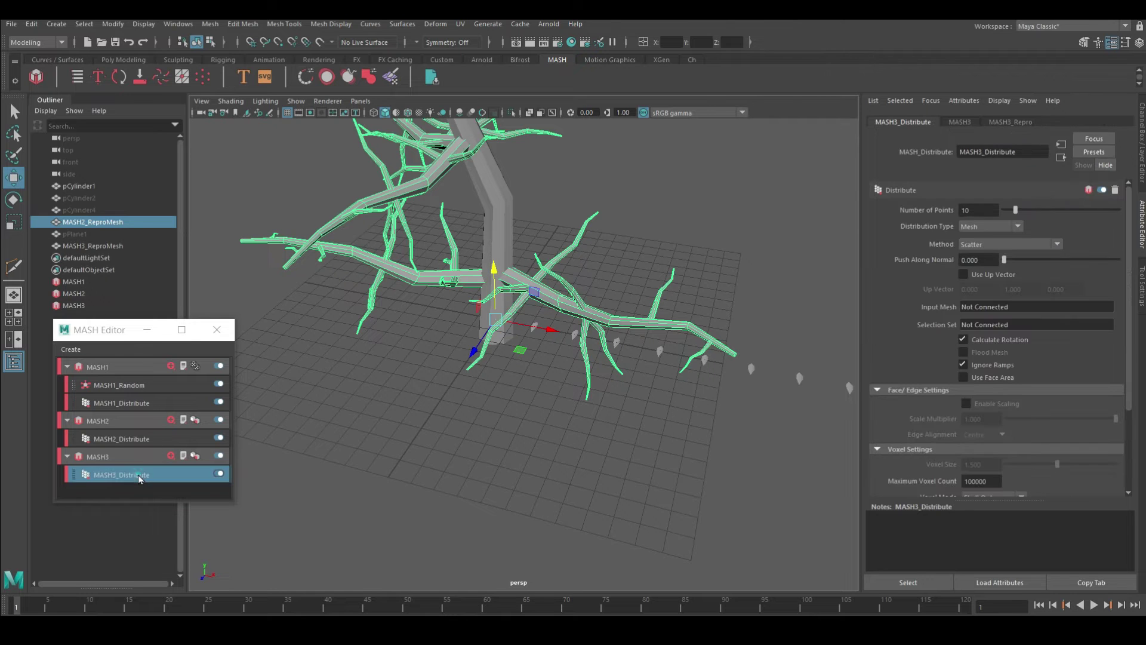
pyautogui.click(1023, 318)
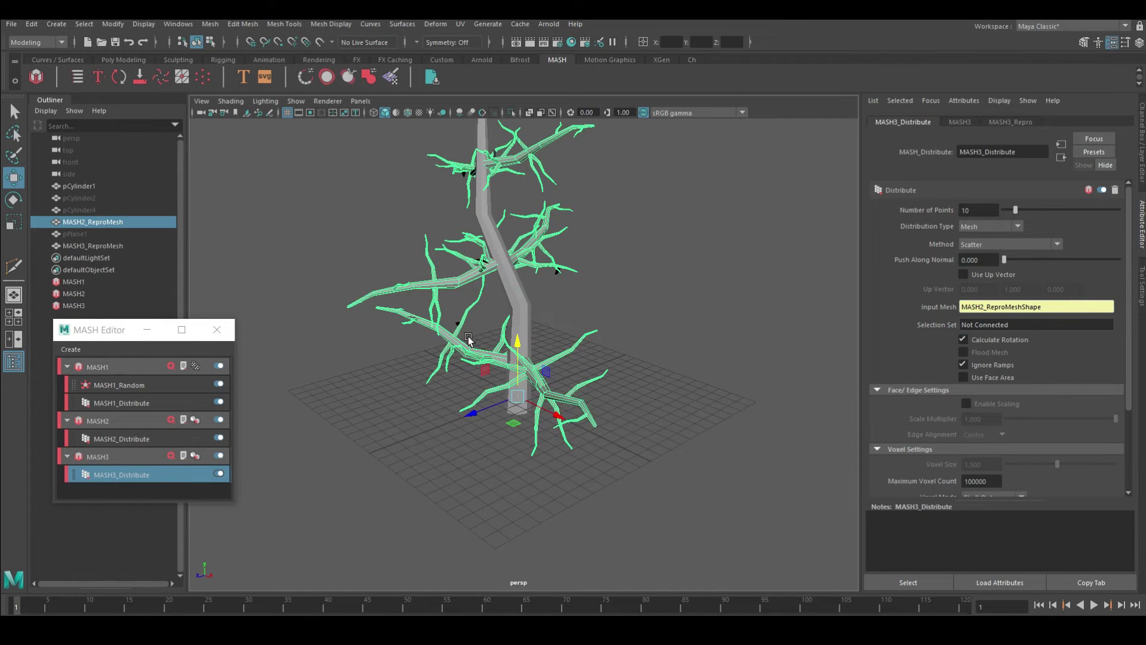
# Keep the Scatter method, set 1000 points, and push leaves along normals by 0.474.
pyautogui.keyDown('alt'); pyautogui.moveTo(539, 233); pyautogui.dragTo(627, 227); pyautogui.keyUp('alt')
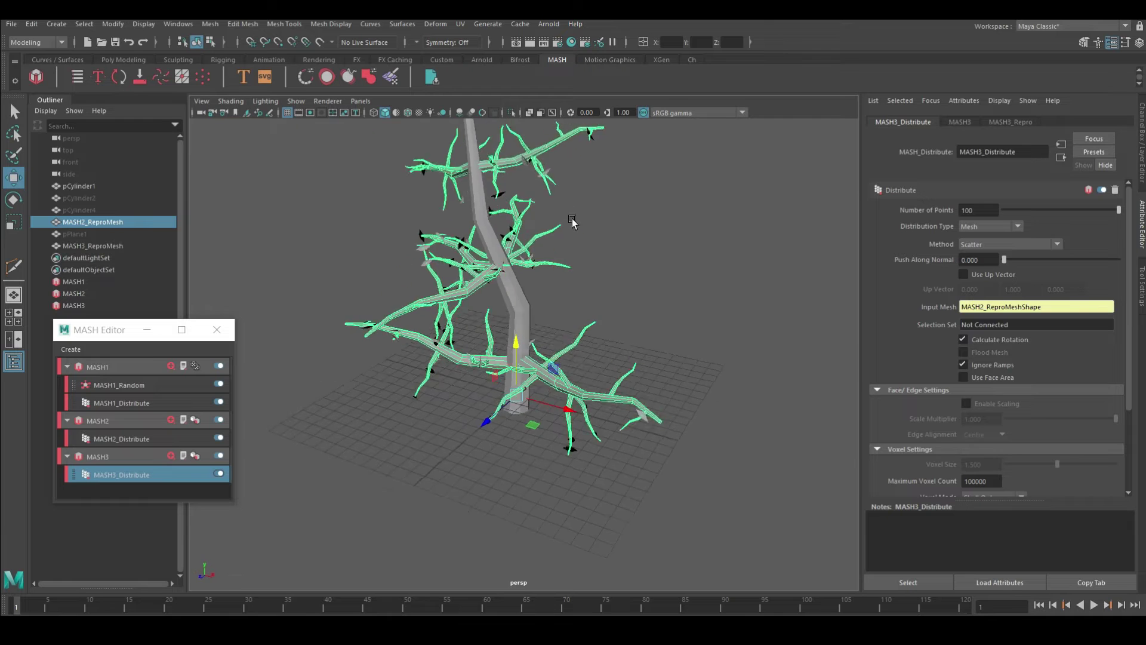
pyautogui.click(1009, 245)
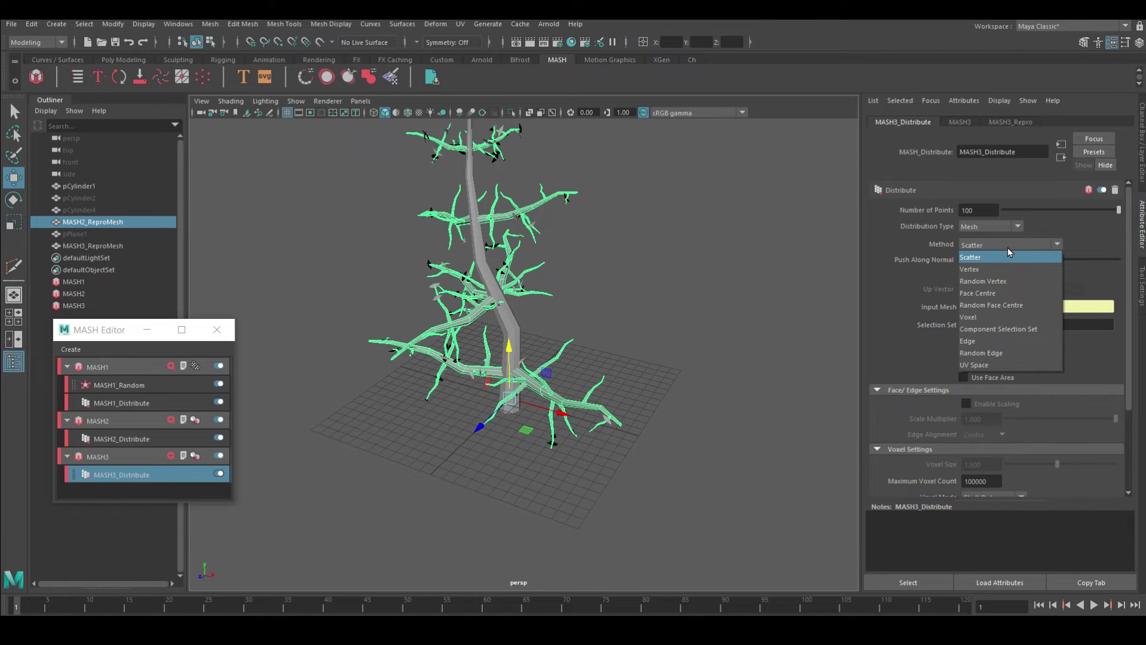
pyautogui.click(981, 239)
pyautogui.keyDown('alt'); pyautogui.moveTo(571, 278); pyautogui.dragTo(412, 280); pyautogui.keyUp('alt')
pyautogui.doubleClick(966, 209)
pyautogui.write('1000')
pyautogui.press('Return')
pyautogui.moveTo(602, 306)
pyautogui.keyDown('alt'); pyautogui.mouseDown()
pyautogui.moveTo(686, 284)
pyautogui.moveTo(625, 256)
pyautogui.moveTo(614, 269)
pyautogui.mouseUp(); pyautogui.keyUp('alt')
pyautogui.moveTo(1005, 257)
pyautogui.mouseDown()
pyautogui.moveTo(1058, 260)
pyautogui.moveTo(1032, 260)
pyautogui.mouseUp()
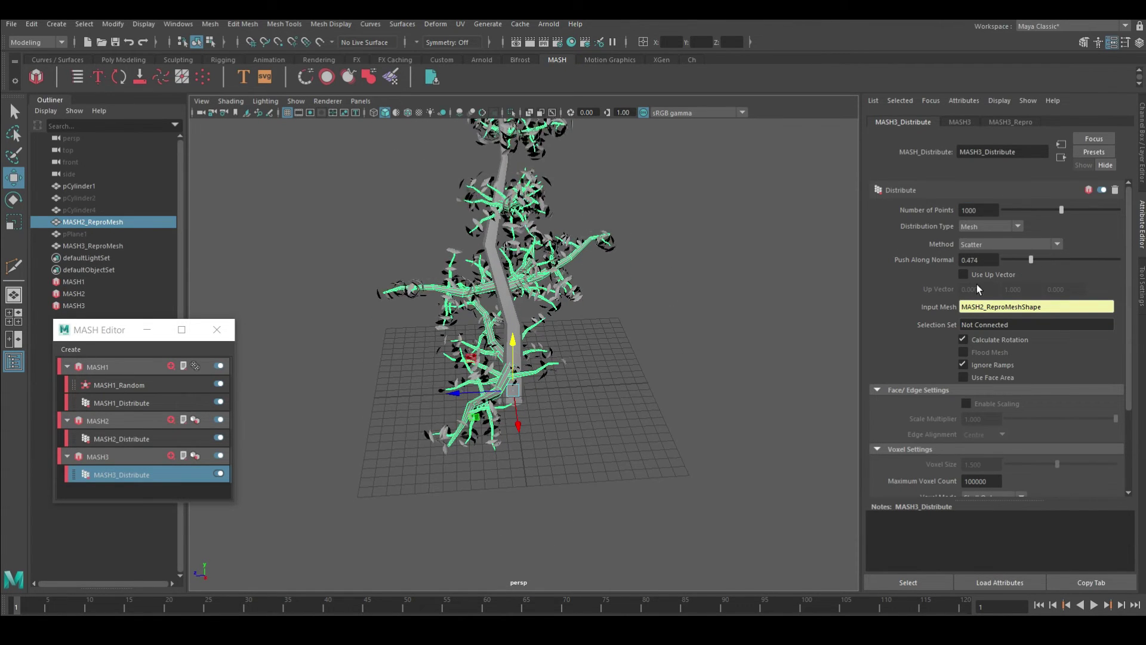
# Select the original leaf plane pPlane1.
pyautogui.scroll(2, 540, 367)
pyautogui.scroll(3, 539, 367)
pyautogui.scroll(3, 539, 367)
pyautogui.scroll(3, 539, 367)
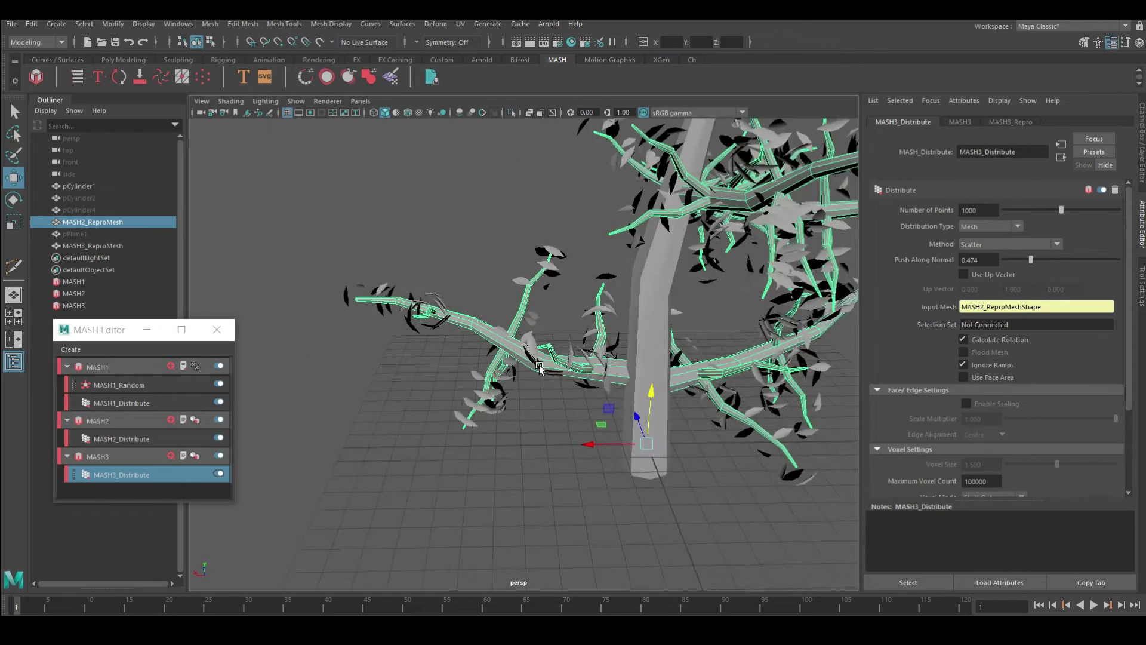
pyautogui.click(90, 234)
# Move pPlane1's pivot to the leaf tip and rotate it −90° on X to reorient the leaves.
pyautogui.hotkey('ctrl', 'a')
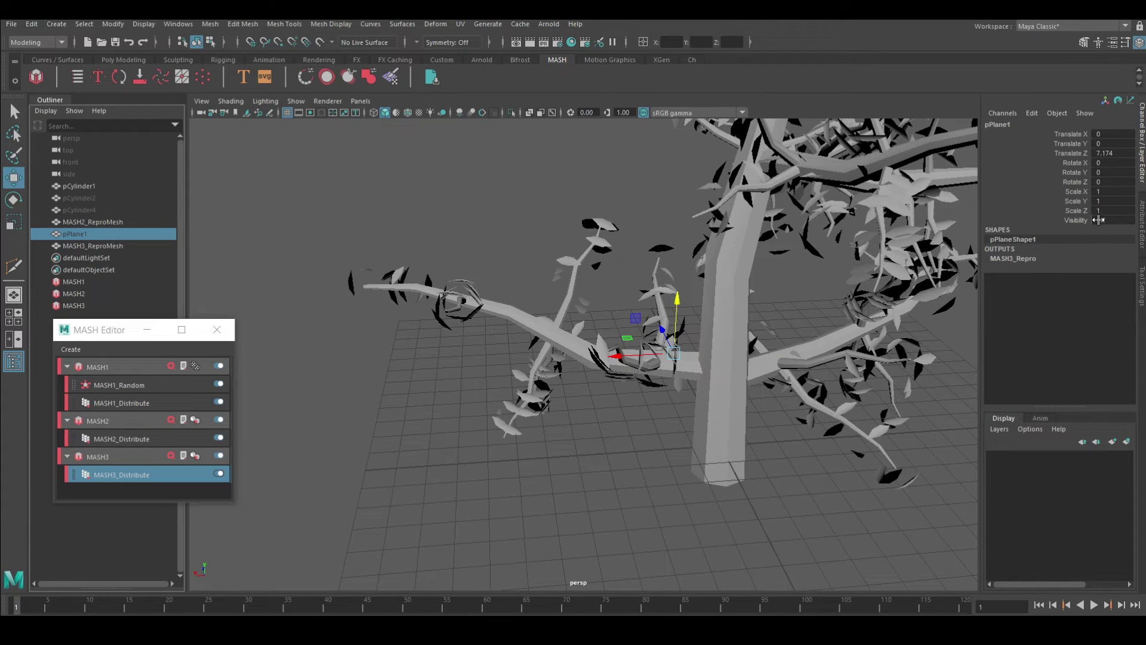
pyautogui.press('f')
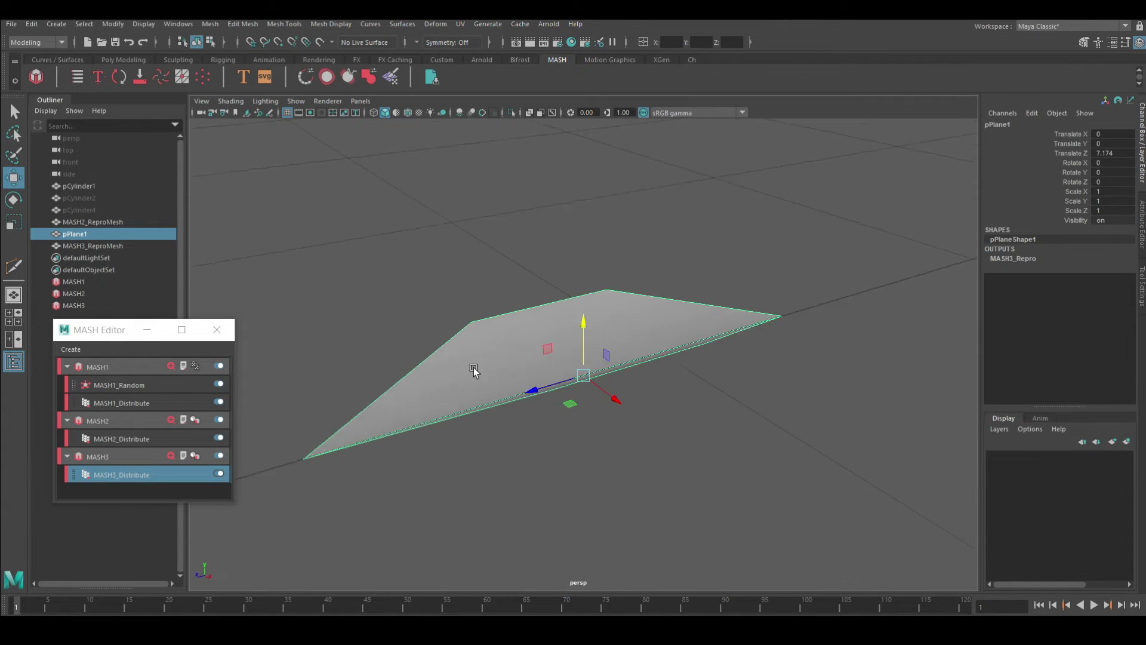
pyautogui.press('t')
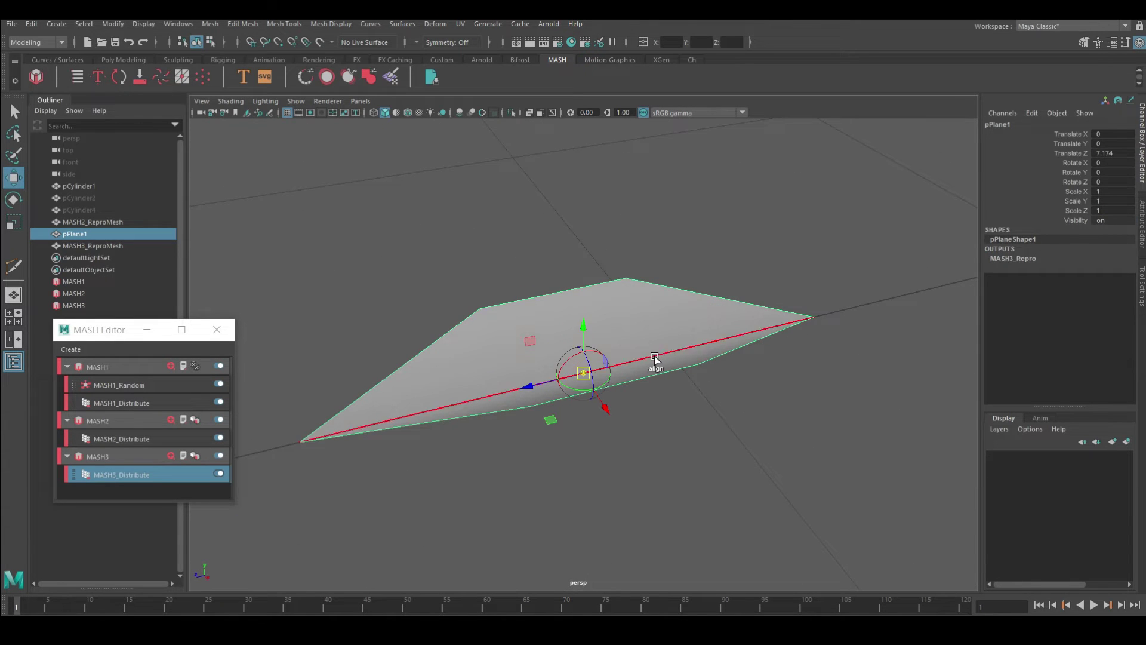
pyautogui.keyDown('alt'); pyautogui.moveTo(743, 332); pyautogui.dragTo(597, 359, button='right'); pyautogui.keyUp('alt')
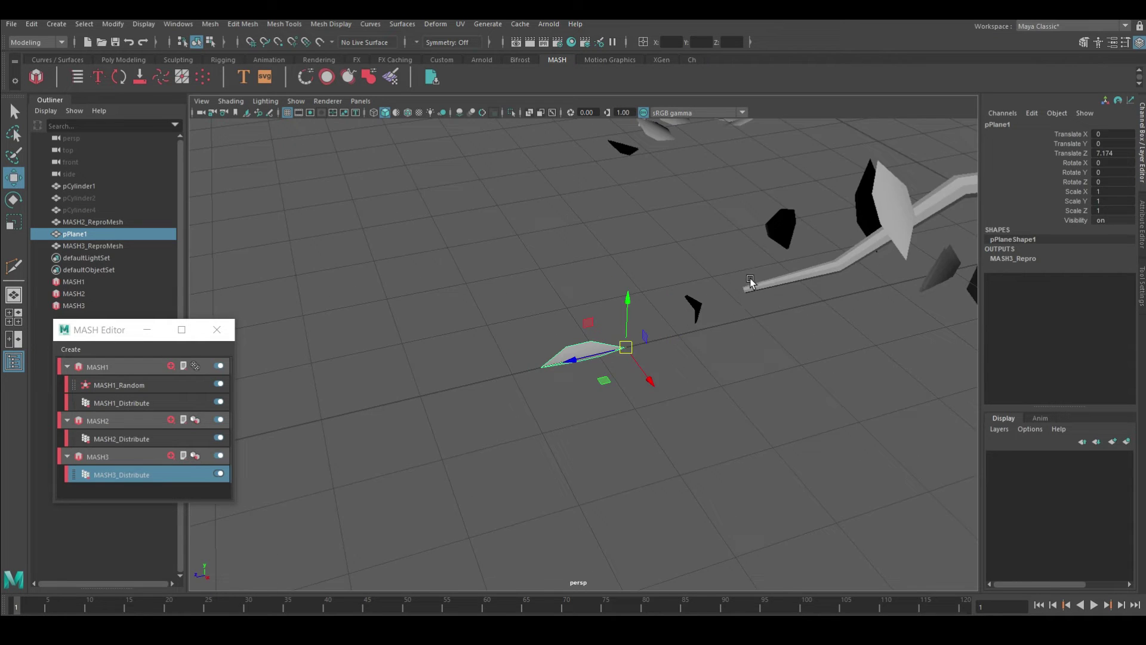
pyautogui.moveTo(598, 358)
pyautogui.keyDown('alt'); pyautogui.mouseDown()
pyautogui.moveTo(478, 452)
pyautogui.moveTo(519, 412)
pyautogui.moveTo(629, 394)
pyautogui.moveTo(545, 284)
pyautogui.moveTo(491, 325)
pyautogui.moveTo(696, 369)
pyautogui.moveTo(614, 375)
pyautogui.moveTo(685, 283)
pyautogui.moveTo(743, 254)
pyautogui.moveTo(580, 407)
pyautogui.mouseUp(); pyautogui.keyUp('alt')
pyautogui.press('e')
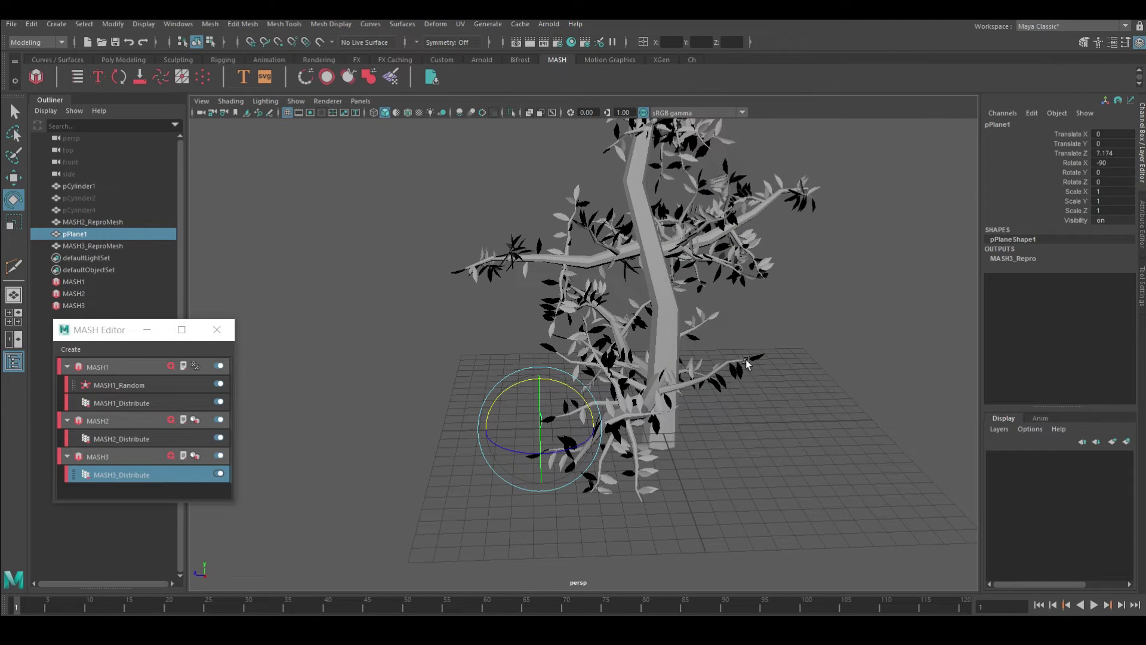
pyautogui.hotkey('ctrl', 'a')
pyautogui.click(97, 304)
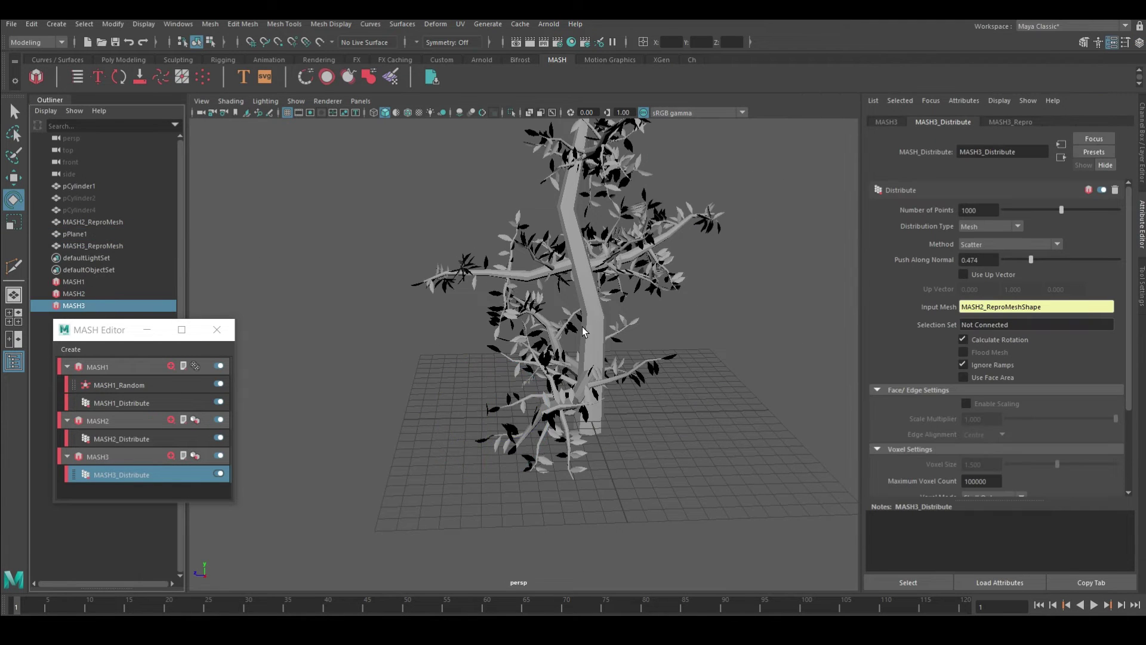
# Raise the leaf count to 2000 and push the leaves out along normals to about 0.895.
pyautogui.moveTo(535, 326)
pyautogui.keyDown('alt'); pyautogui.mouseDown()
pyautogui.moveTo(541, 277)
pyautogui.moveTo(600, 246)
pyautogui.moveTo(508, 344)
pyautogui.mouseUp(); pyautogui.keyUp('alt')
pyautogui.moveTo(1073, 211); pyautogui.dragTo(1119, 210)
pyautogui.moveTo(706, 235)
pyautogui.keyDown('alt'); pyautogui.mouseDown()
pyautogui.moveTo(607, 222)
pyautogui.moveTo(545, 187)
pyautogui.moveTo(554, 200)
pyautogui.mouseUp(); pyautogui.keyUp('alt')
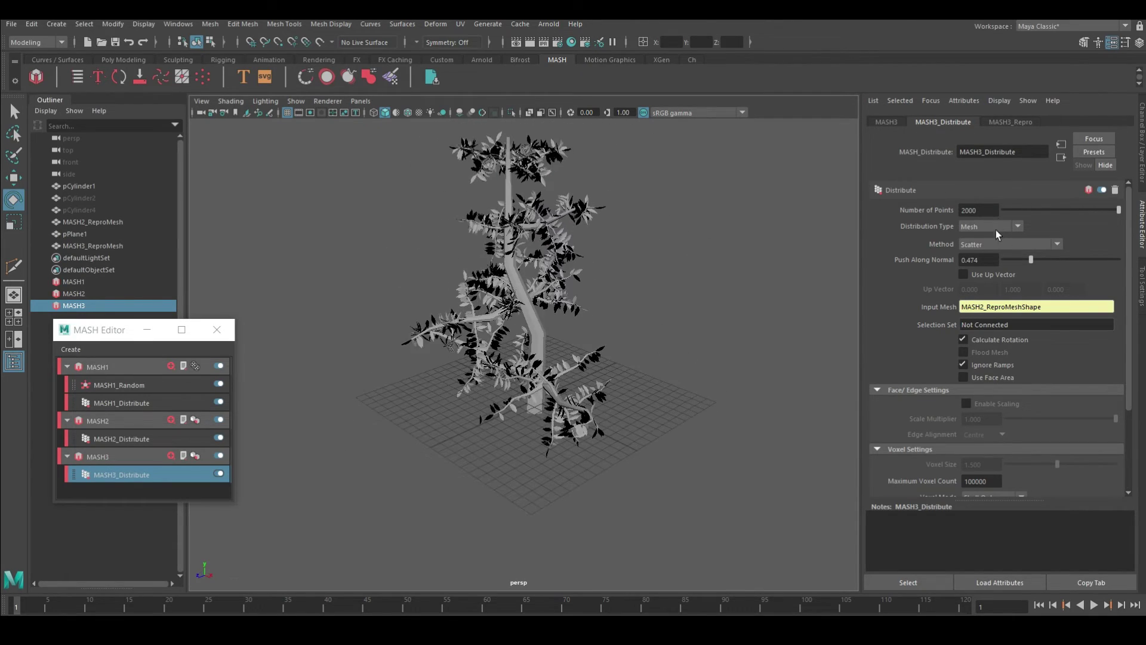
pyautogui.moveTo(1035, 265); pyautogui.dragTo(1046, 260)
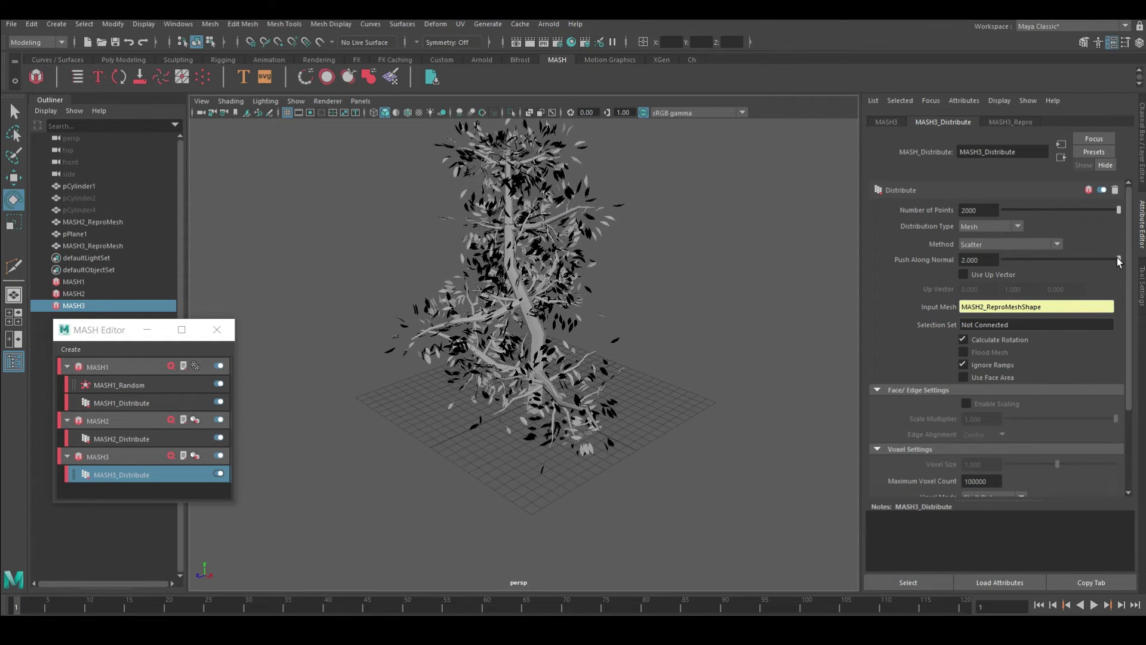
pyautogui.moveTo(1036, 273); pyautogui.dragTo(1057, 296)
# Compare Random Vertex, Face Centre, Edge and UV distribution methods, then return to Scatter.
pyautogui.click(988, 246)
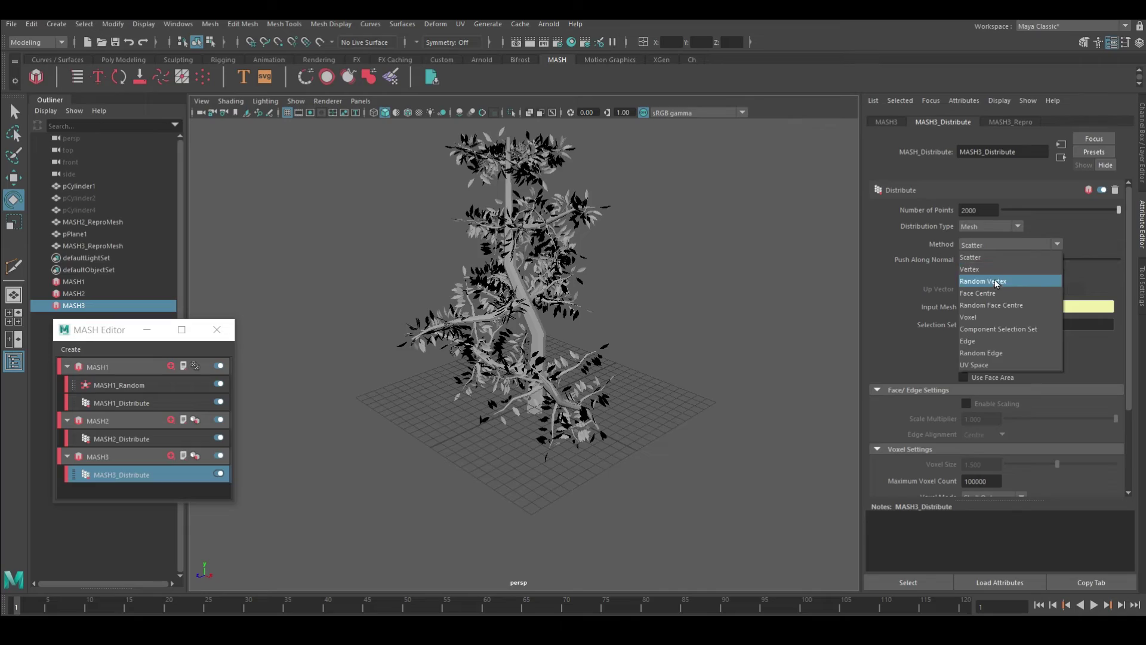
pyautogui.click(994, 281)
pyautogui.moveTo(686, 289)
pyautogui.keyDown('alt'); pyautogui.mouseDown()
pyautogui.moveTo(640, 256)
pyautogui.moveTo(468, 268)
pyautogui.moveTo(501, 262)
pyautogui.mouseUp(); pyautogui.keyUp('alt')
pyautogui.click(1009, 245)
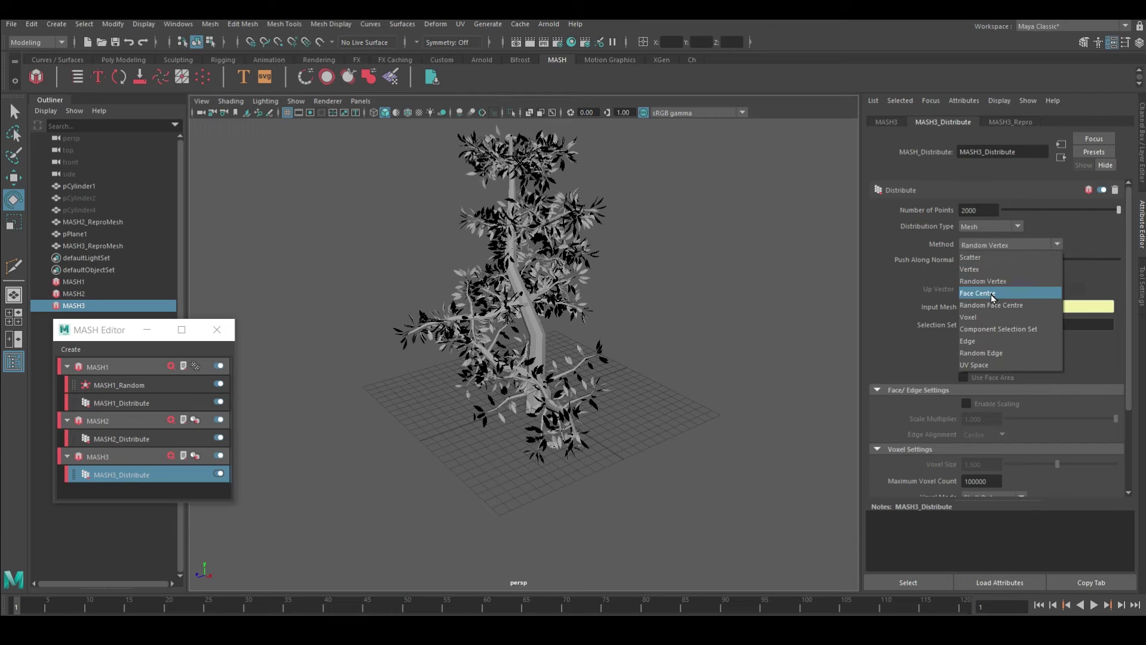
pyautogui.click(991, 292)
pyautogui.click(1004, 245)
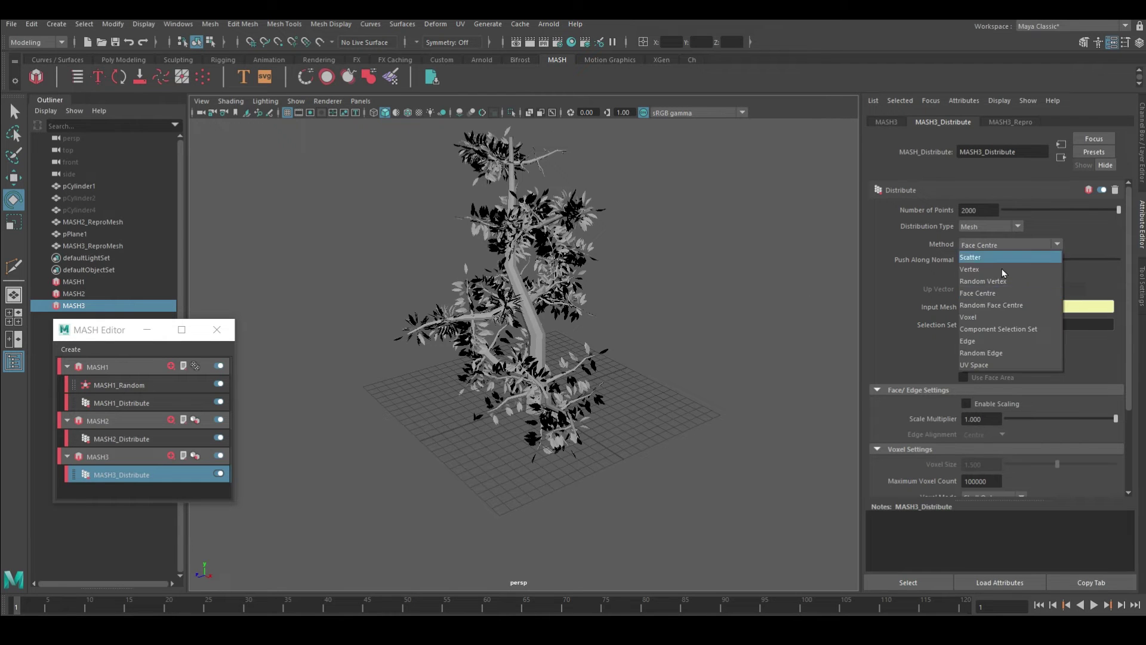
pyautogui.click(1004, 341)
pyautogui.keyDown('alt'); pyautogui.moveTo(727, 305); pyautogui.dragTo(753, 302); pyautogui.keyUp('alt')
pyautogui.click(1009, 245)
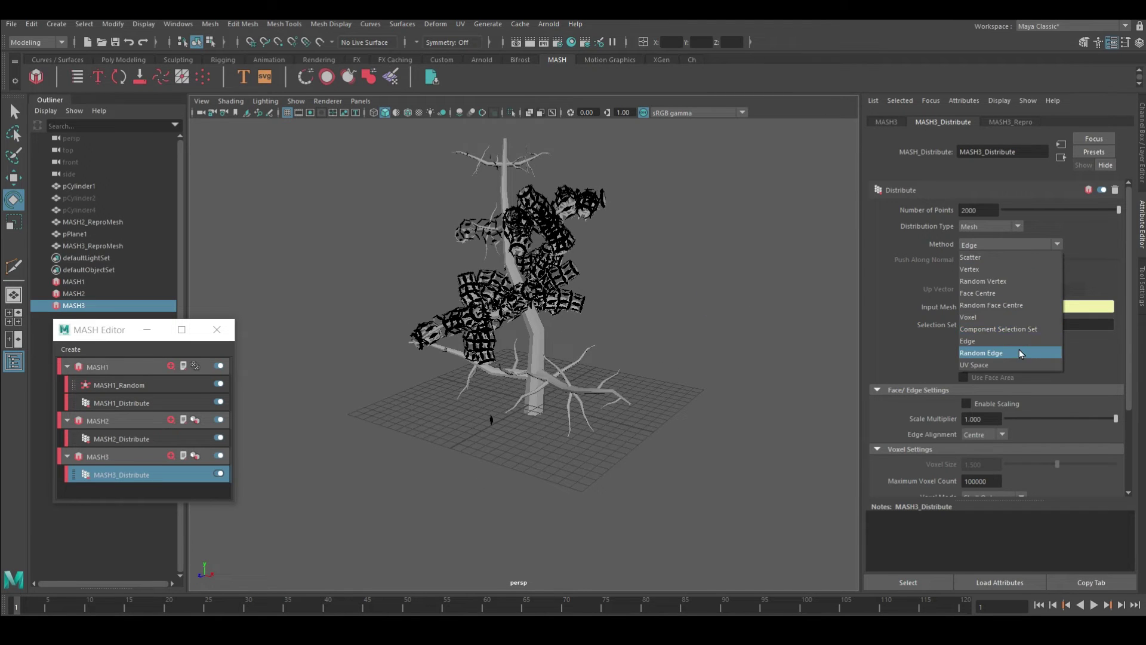
pyautogui.click(1015, 364)
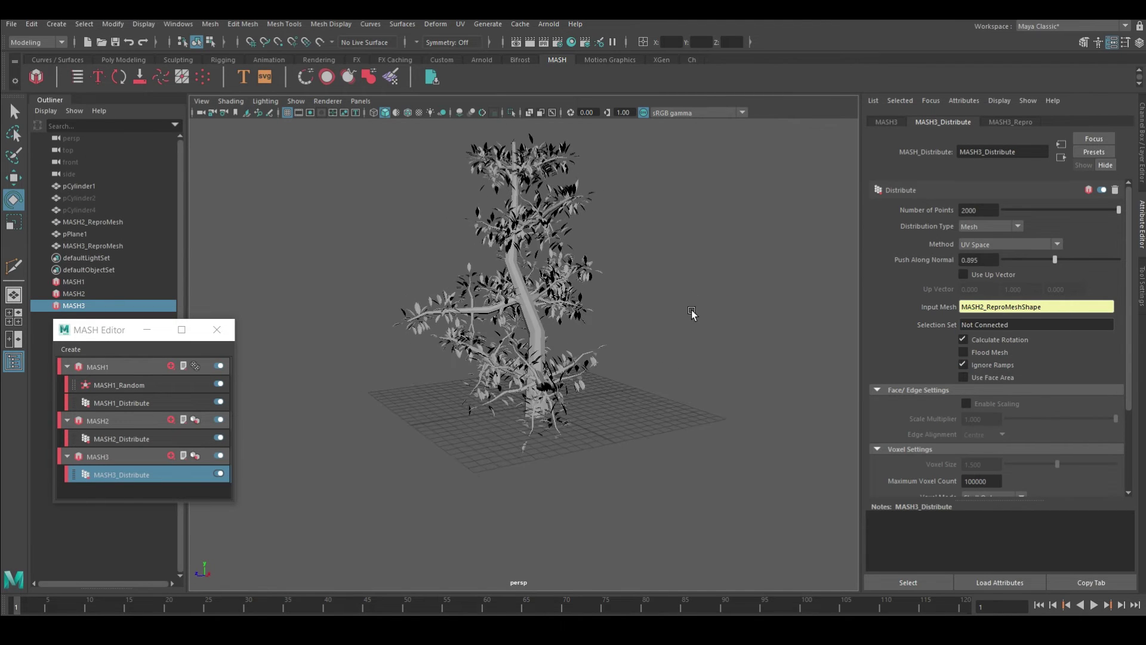
pyautogui.click(1009, 244)
pyautogui.click(999, 258)
pyautogui.moveTo(706, 248)
pyautogui.keyDown('alt'); pyautogui.mouseDown()
pyautogui.moveTo(685, 265)
pyautogui.moveTo(638, 245)
pyautogui.mouseUp(); pyautogui.keyUp('alt')
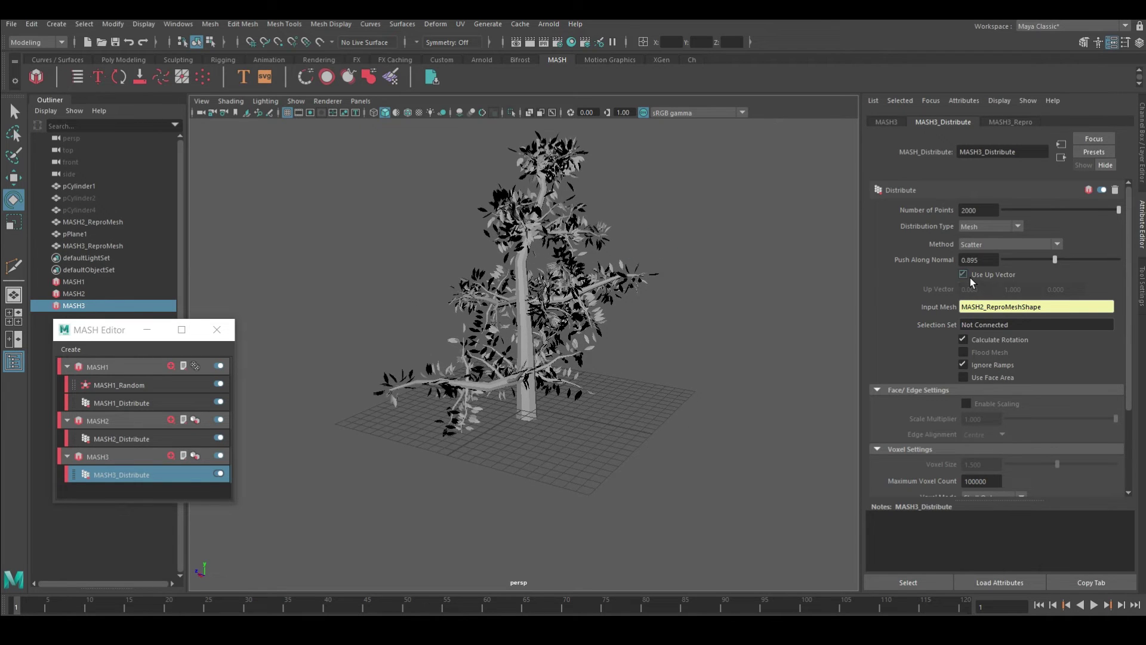
# Turn off Use Up Vector and orbit to inspect the denser foliage.
pyautogui.click(963, 274)
pyautogui.keyDown('alt'); pyautogui.moveTo(648, 323); pyautogui.dragTo(794, 363); pyautogui.keyUp('alt')
pyautogui.moveTo(795, 364)
pyautogui.keyDown('alt'); pyautogui.mouseDown(button='right')
pyautogui.moveTo(686, 320)
pyautogui.moveTo(716, 378)
pyautogui.mouseUp(button='right'); pyautogui.keyUp('alt')
pyautogui.moveTo(716, 378)
pyautogui.keyDown('alt'); pyautogui.mouseDown()
pyautogui.moveTo(502, 422)
pyautogui.moveTo(435, 369)
pyautogui.moveTo(639, 306)
pyautogui.mouseUp(); pyautogui.keyUp('alt')
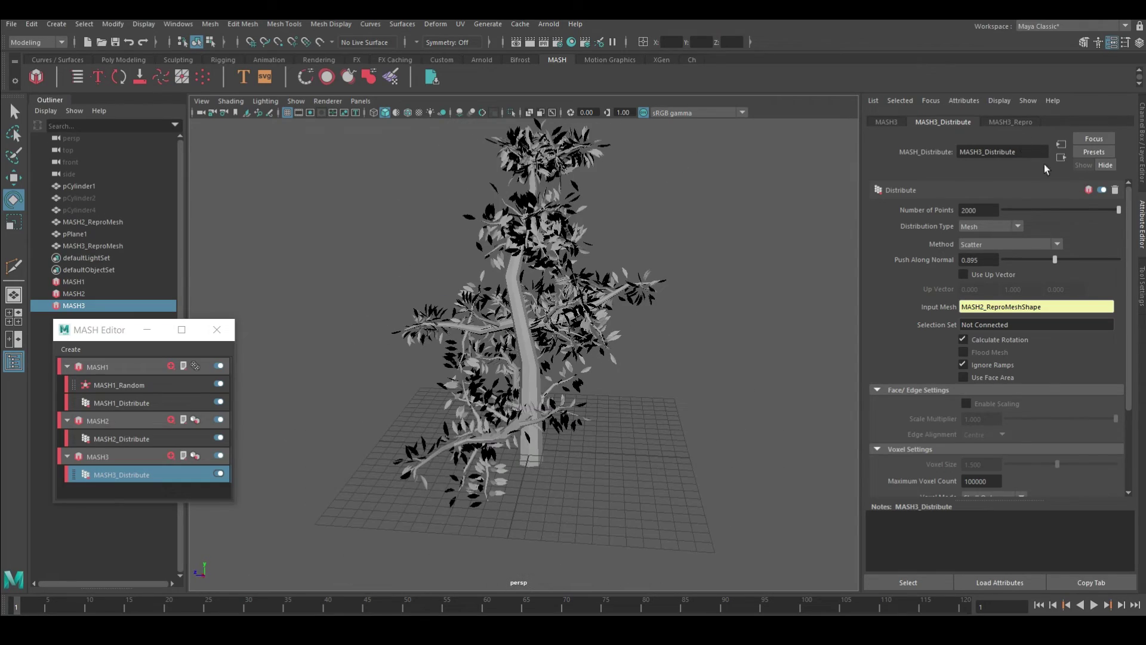
pyautogui.click(887, 122)
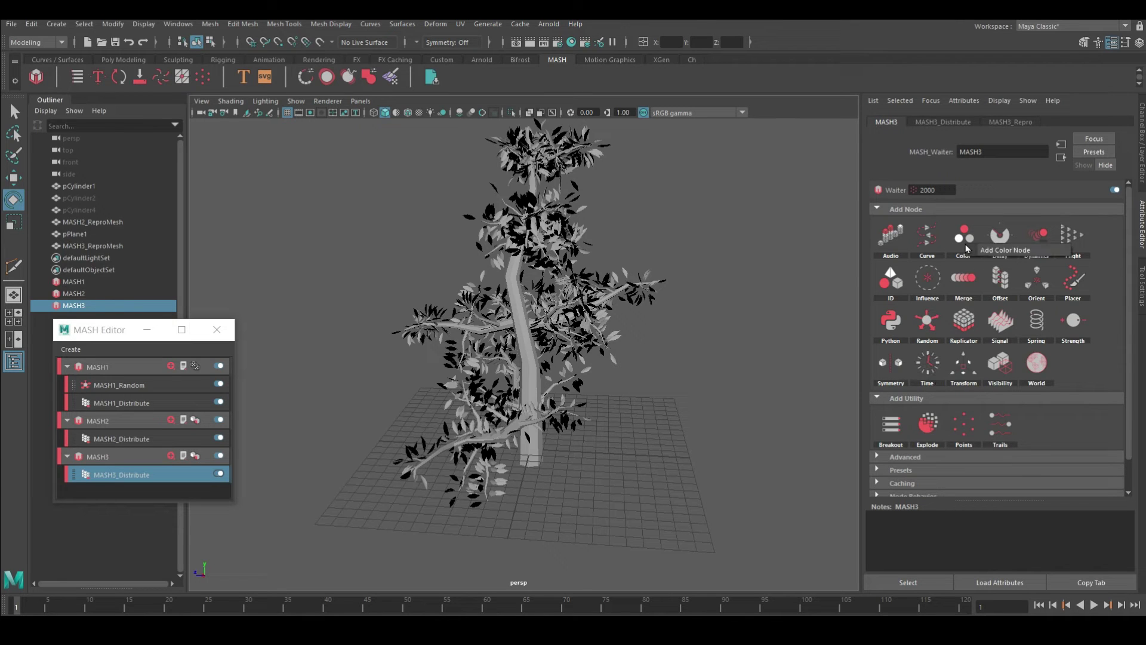
# Add a Color node giving the leaves a green colour with Random Hue about 0.119.
pyautogui.click(968, 248)
pyautogui.click(984, 210)
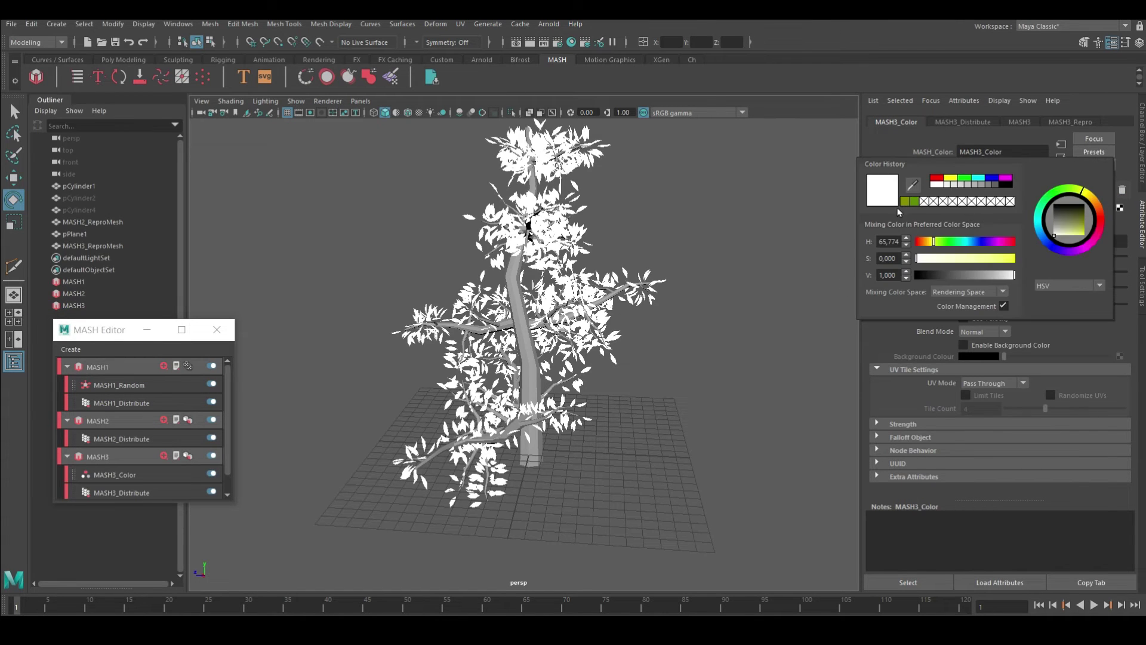
pyautogui.click(906, 203)
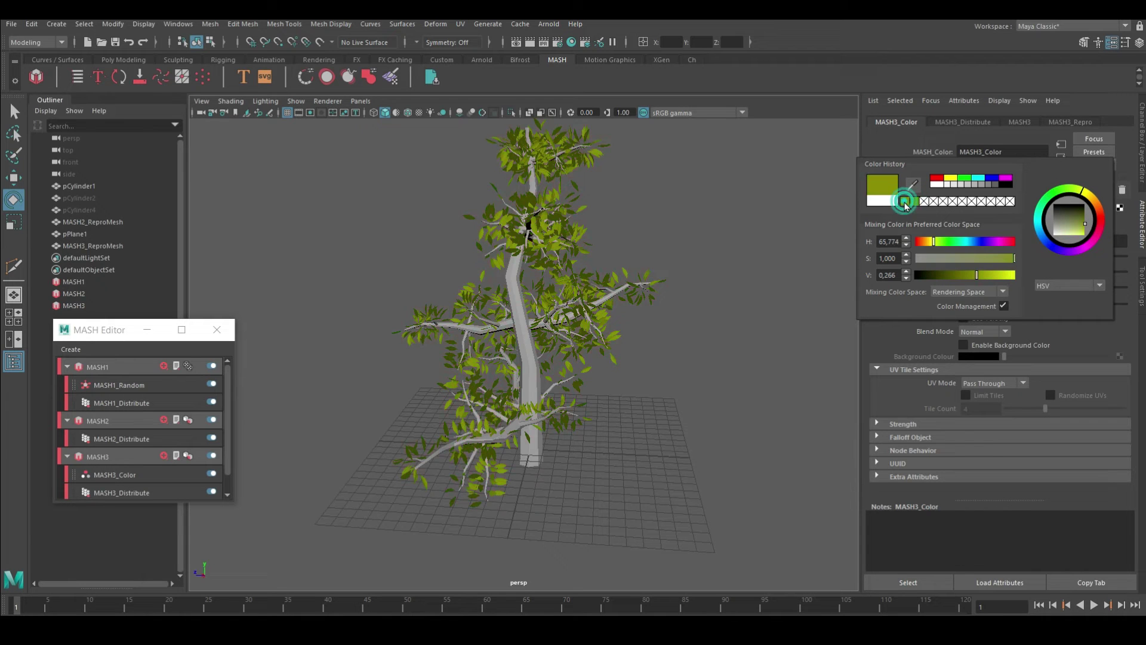
pyautogui.moveTo(995, 274); pyautogui.dragTo(987, 276)
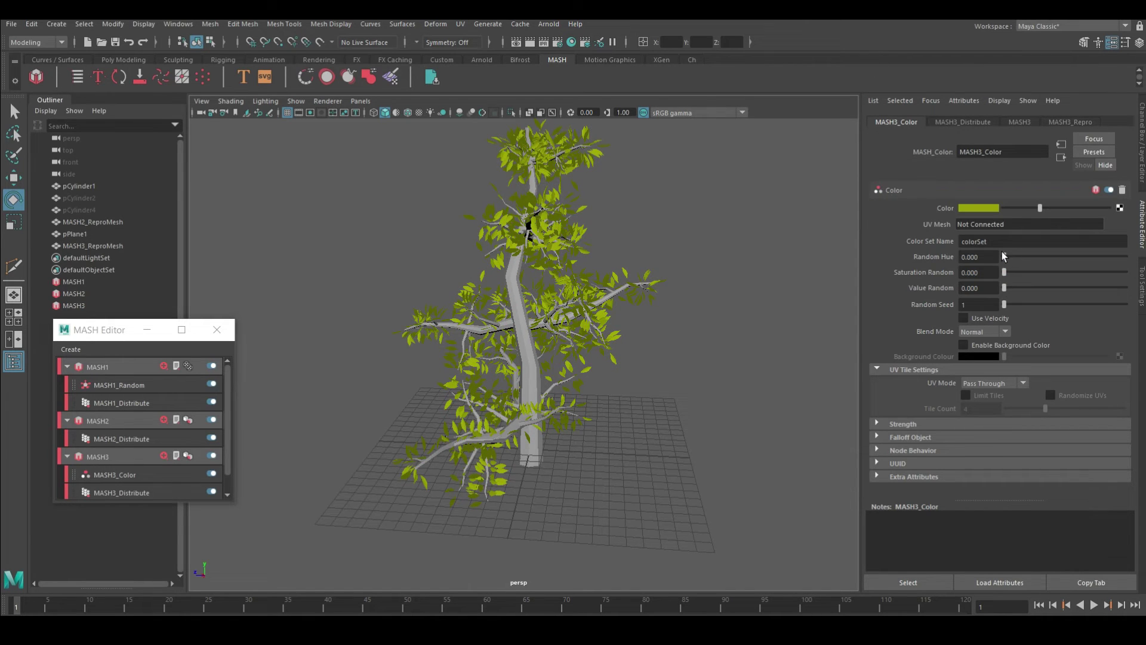
pyautogui.moveTo(1005, 257)
pyautogui.mouseDown()
pyautogui.moveTo(1022, 257)
pyautogui.moveTo(1023, 280)
pyautogui.mouseUp()
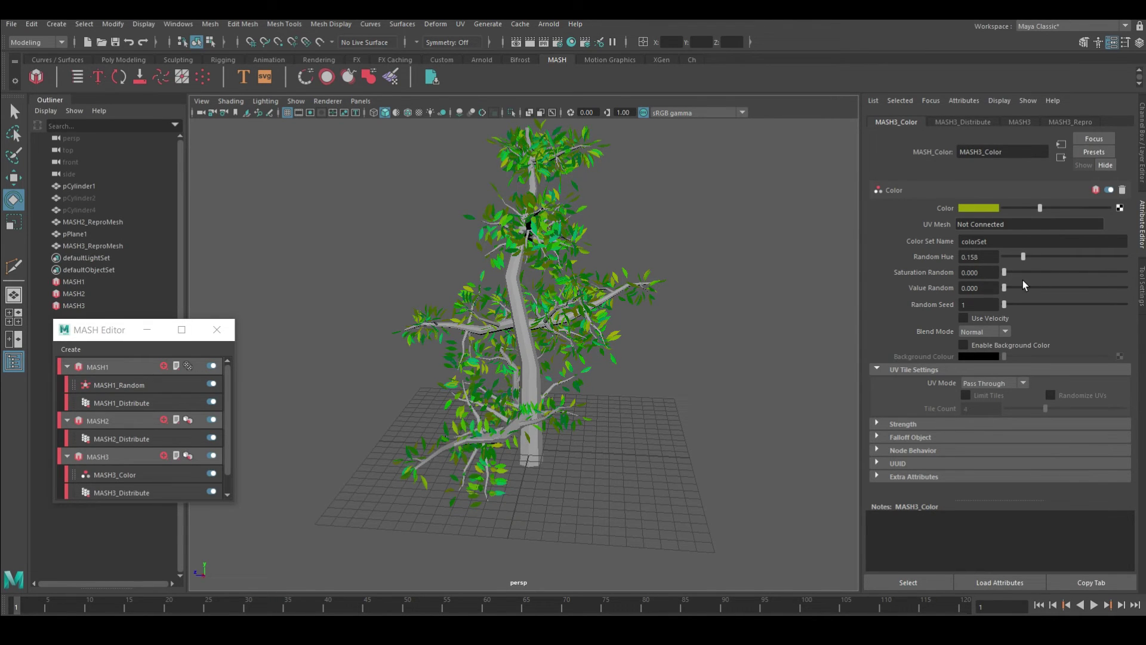
pyautogui.moveTo(1033, 210); pyautogui.dragTo(1025, 211)
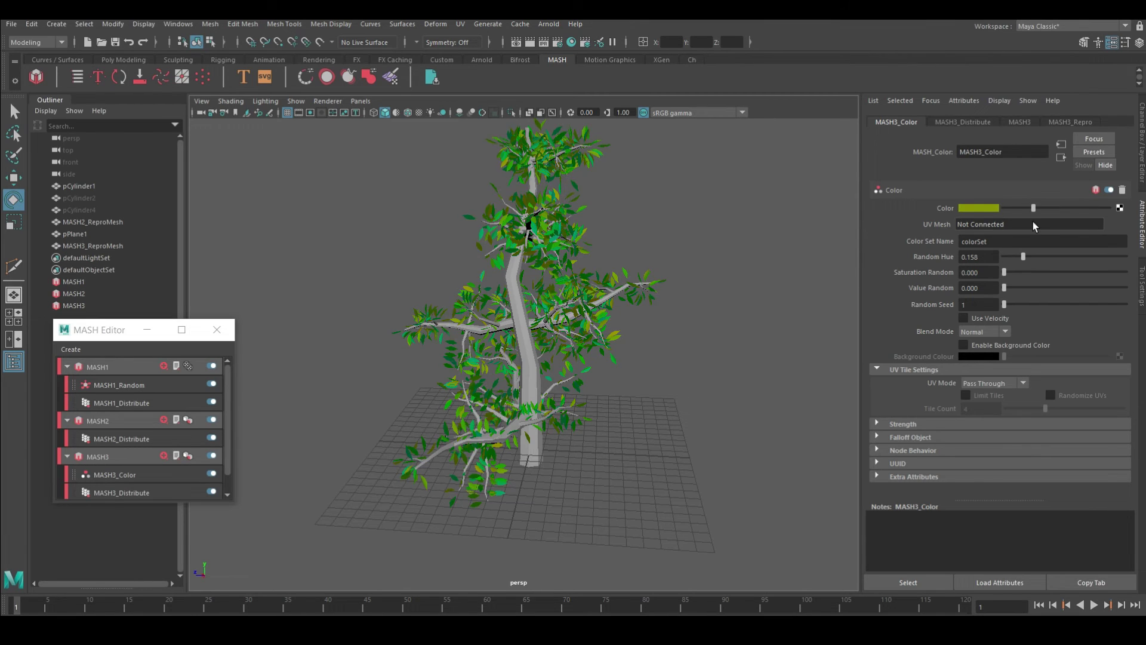
pyautogui.click(982, 209)
pyautogui.moveTo(928, 243); pyautogui.dragTo(935, 245)
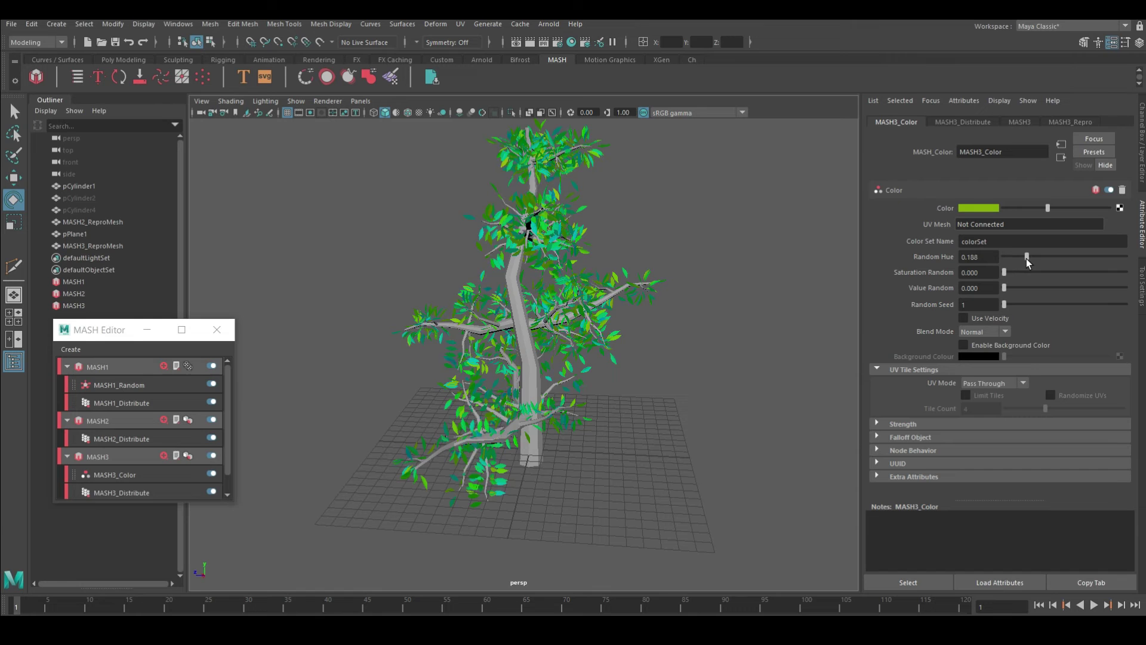
# Set Value Random to 0.099 and the colour random seed to 17.
pyautogui.keyDown('alt'); pyautogui.moveTo(684, 293); pyautogui.dragTo(600, 287); pyautogui.keyUp('alt')
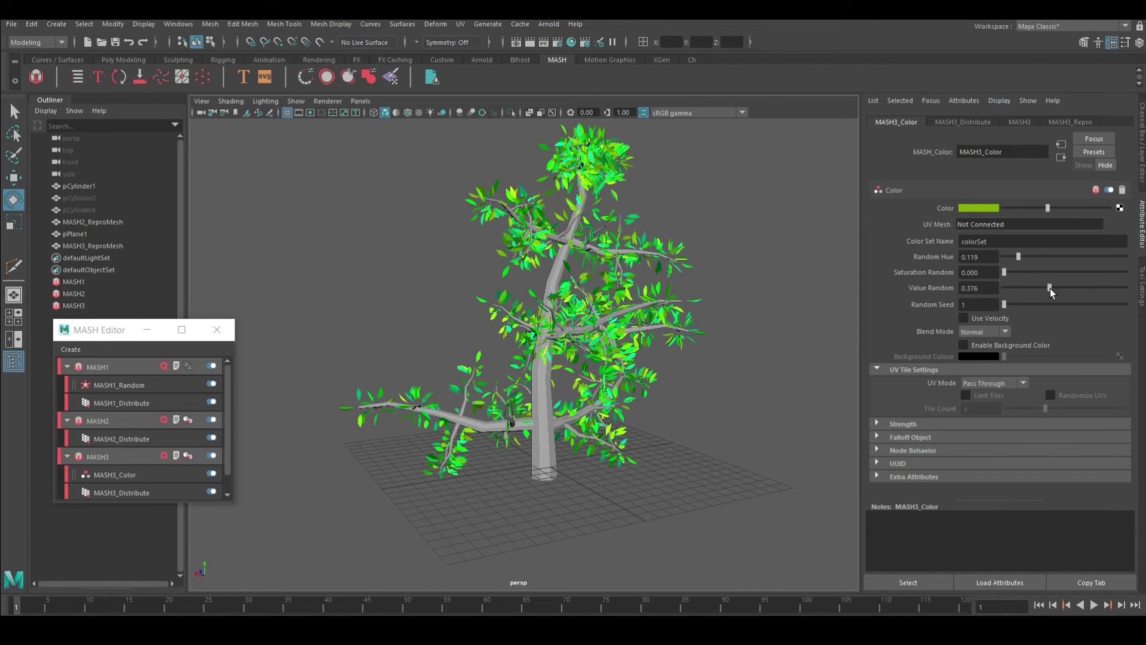
pyautogui.keyDown('alt'); pyautogui.moveTo(750, 346); pyautogui.dragTo(774, 340); pyautogui.keyUp('alt')
pyautogui.moveTo(1005, 287)
pyautogui.mouseDown()
pyautogui.moveTo(1034, 287)
pyautogui.moveTo(1016, 293)
pyautogui.moveTo(1024, 311)
pyautogui.mouseUp()
pyautogui.click(964, 318)
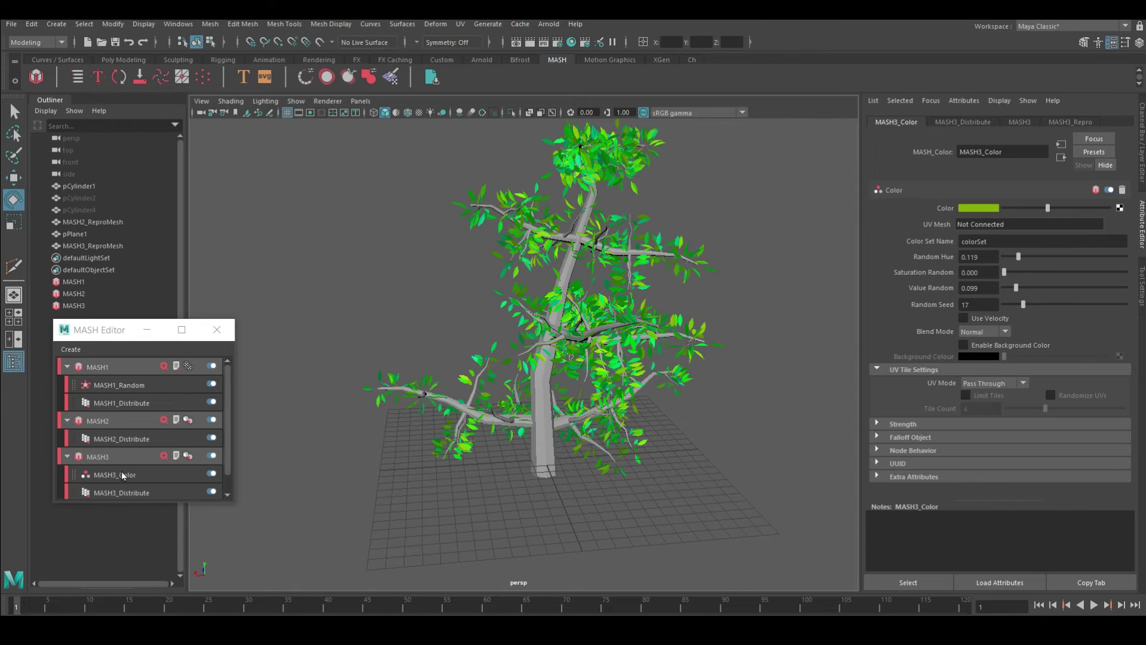
pyautogui.click(98, 456)
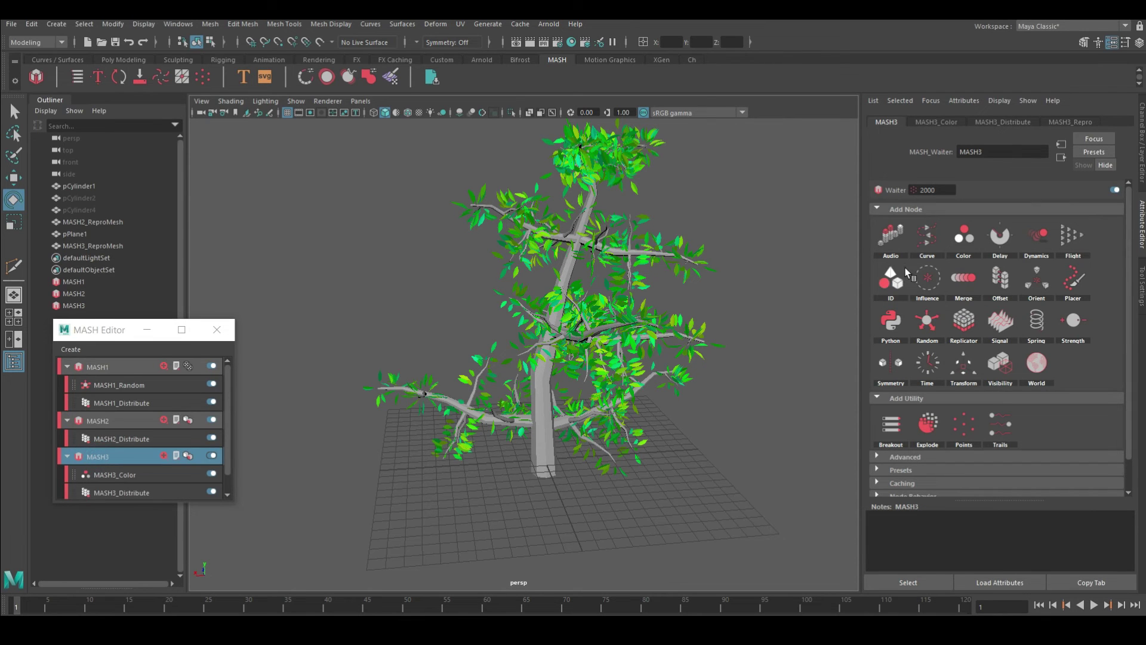
# Add a Random node to MASH3 with Position offsets zeroed and Transformation Space set to Local.
pyautogui.click(928, 322)
pyautogui.keyDown('alt'); pyautogui.moveTo(653, 345); pyautogui.dragTo(604, 349); pyautogui.keyUp('alt')
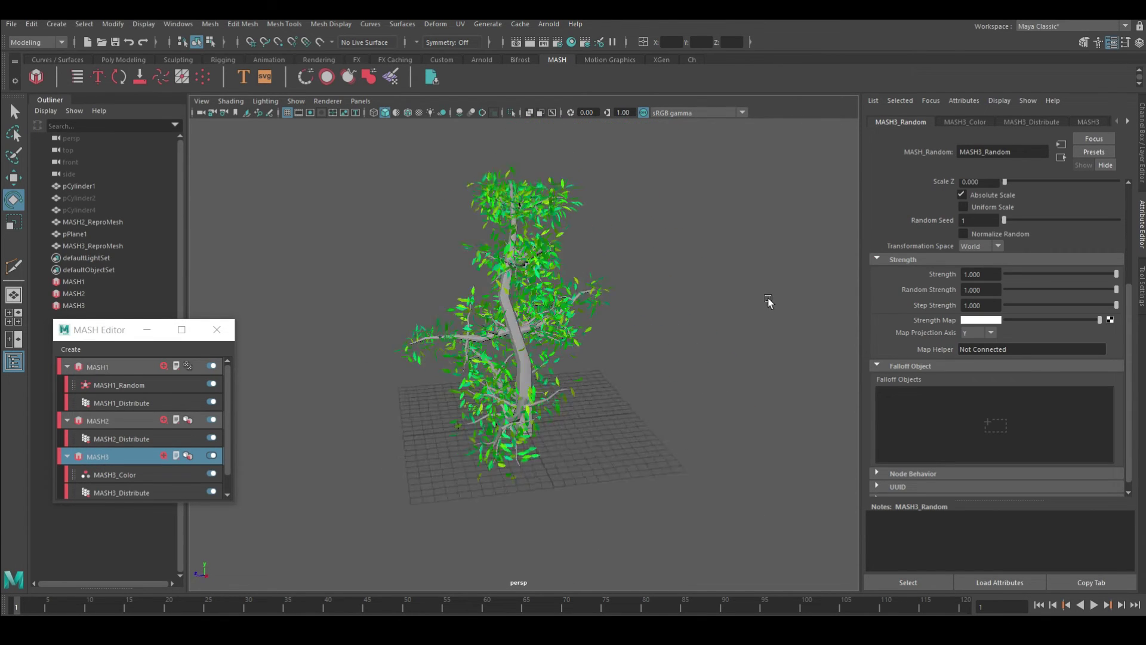
pyautogui.scroll(5, 1022, 242)
pyautogui.moveTo(1016, 241)
pyautogui.mouseDown()
pyautogui.moveTo(1005, 242)
pyautogui.moveTo(1005, 211)
pyautogui.mouseUp()
pyautogui.moveTo(1016, 227); pyautogui.dragTo(1005, 226)
pyautogui.keyDown('alt'); pyautogui.moveTo(657, 281); pyautogui.dragTo(716, 254); pyautogui.keyUp('alt')
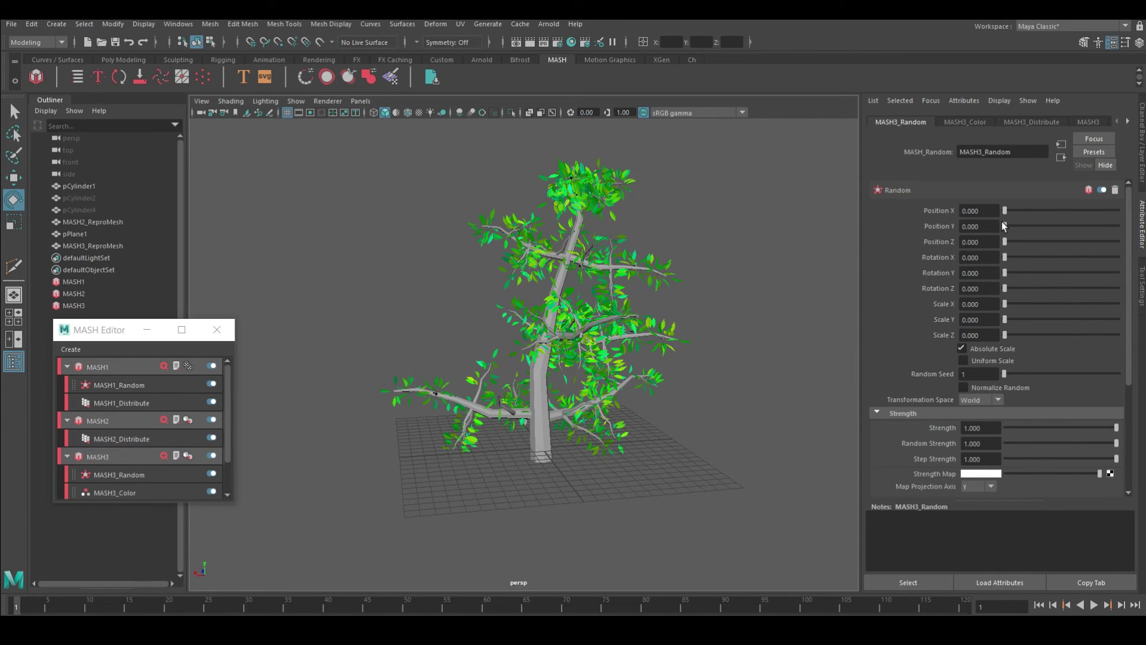
pyautogui.click(997, 400)
pyautogui.click(979, 420)
pyautogui.moveTo(1005, 211)
pyautogui.mouseDown()
pyautogui.moveTo(1140, 233)
pyautogui.moveTo(997, 229)
pyautogui.moveTo(1004, 239)
pyautogui.mouseUp()
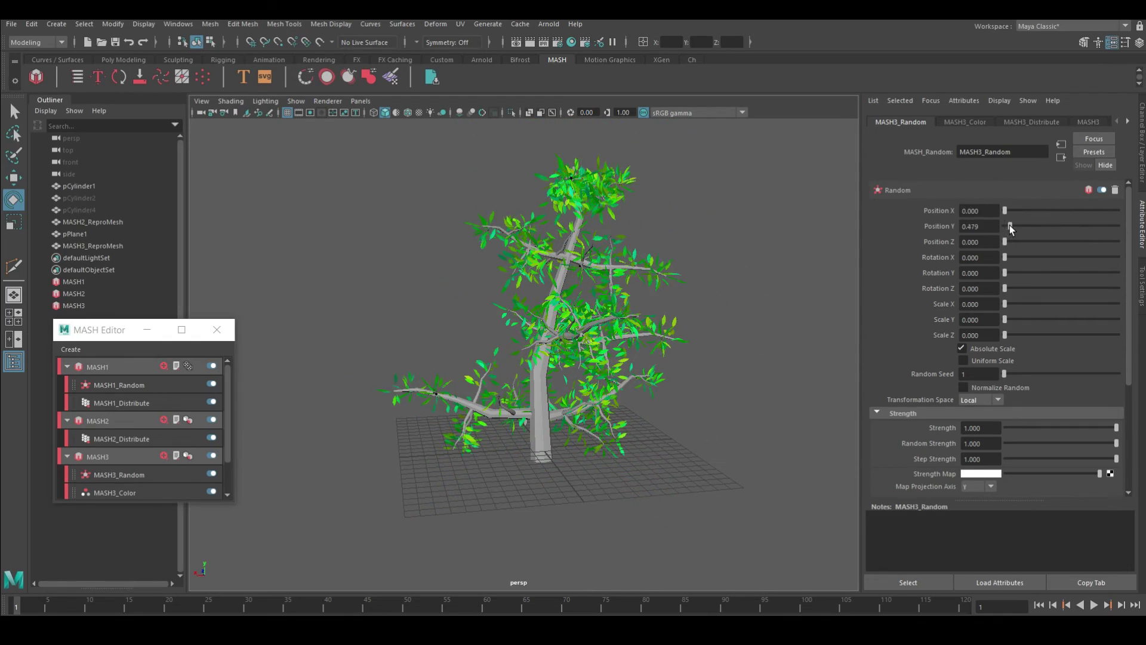
pyautogui.keyDown('alt'); pyautogui.moveTo(746, 311); pyautogui.dragTo(800, 338); pyautogui.keyUp('alt')
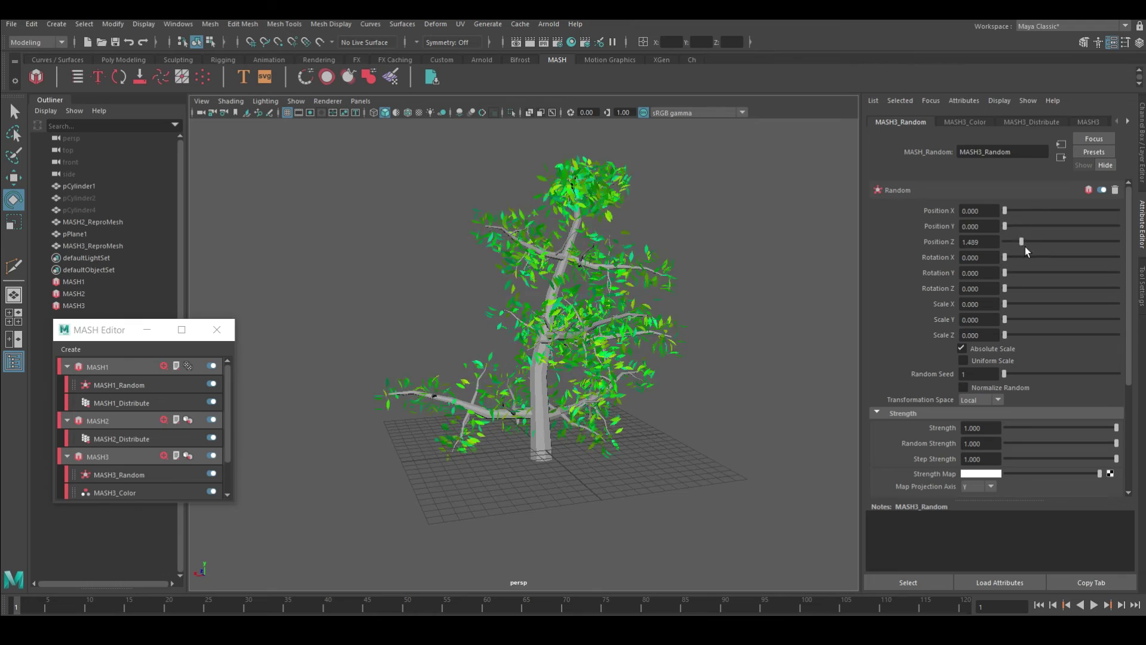
# Randomly rotate the leaves up to 180° around Y, undoing trial X and Z rotations.
pyautogui.moveTo(1005, 273); pyautogui.dragTo(1120, 295)
pyautogui.keyDown('alt'); pyautogui.moveTo(559, 340); pyautogui.dragTo(602, 380); pyautogui.keyUp('alt')
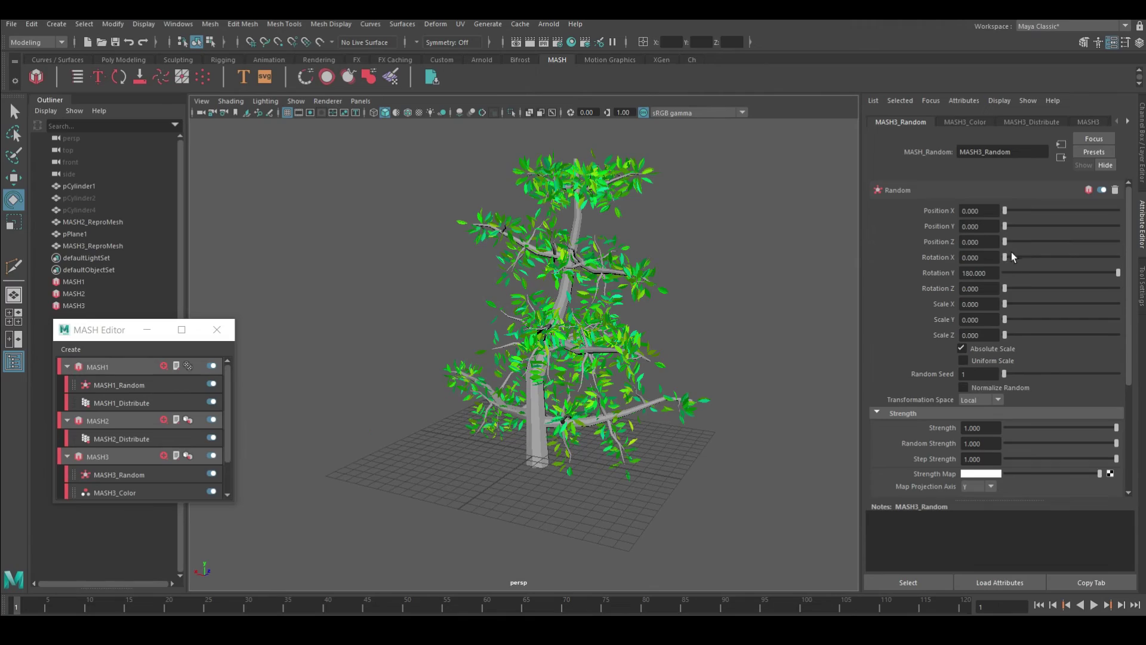
pyautogui.moveTo(1009, 257); pyautogui.dragTo(1120, 257)
pyautogui.moveTo(685, 264)
pyautogui.keyDown('alt'); pyautogui.mouseDown()
pyautogui.moveTo(690, 320)
pyautogui.moveTo(665, 325)
pyautogui.moveTo(706, 323)
pyautogui.mouseUp(); pyautogui.keyUp('alt')
pyautogui.hotkey('ctrl', 'z')
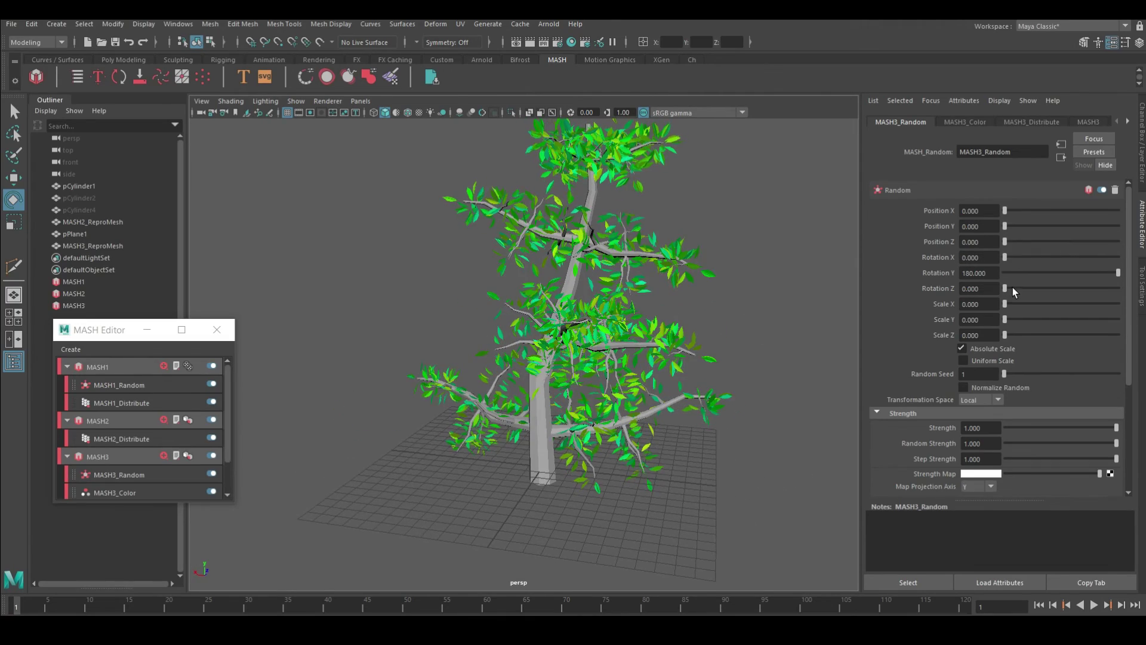
pyautogui.moveTo(1013, 289); pyautogui.dragTo(1120, 289)
pyautogui.moveTo(1018, 257); pyautogui.dragTo(1120, 257)
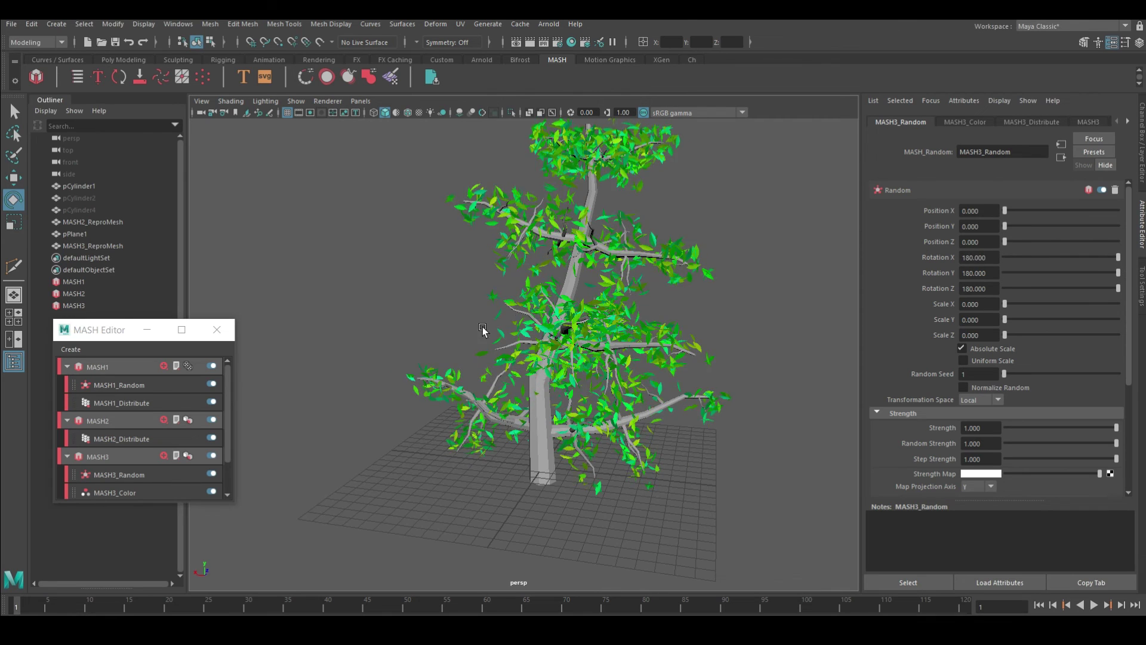
pyautogui.hotkey('ctrl', 'z')
pyautogui.hotkey('ctrl', 'z')
# Set the Random node's Scale X, Y and Z variation to 1 to vary leaf size.
pyautogui.moveTo(1008, 307); pyautogui.dragTo(1016, 307)
pyautogui.doubleClick(990, 304)
pyautogui.write('1')
pyautogui.click(994, 321)
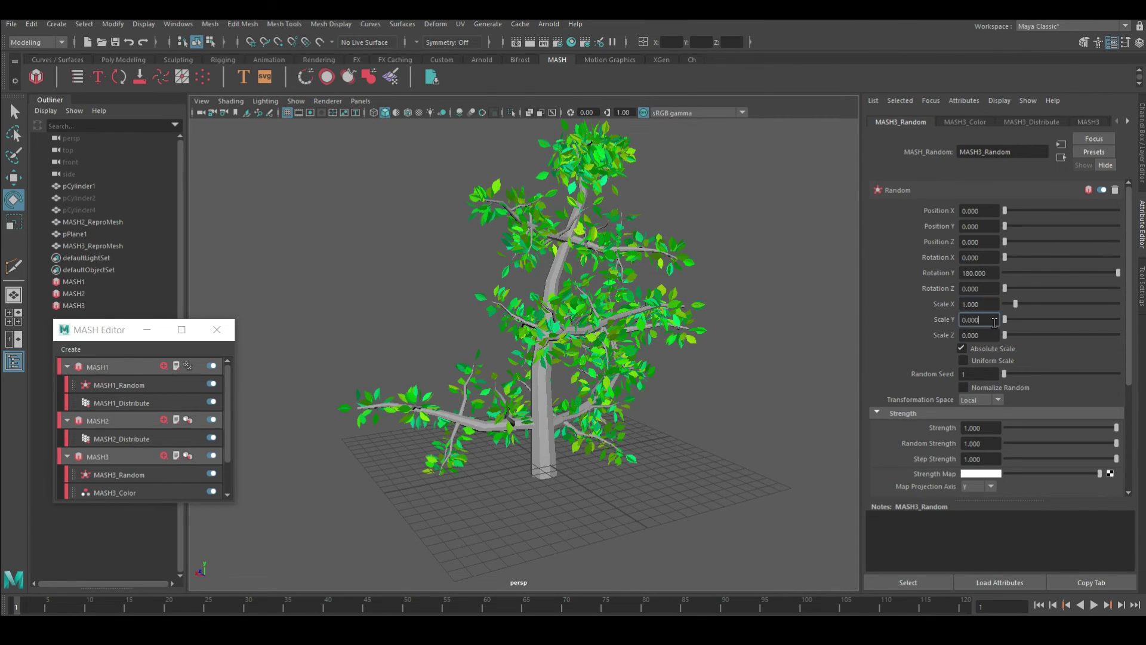
pyautogui.write('1')
pyautogui.press('Tab')
pyautogui.write('1')
pyautogui.press('Return')
pyautogui.moveTo(723, 367)
pyautogui.keyDown('alt'); pyautogui.mouseDown()
pyautogui.moveTo(726, 291)
pyautogui.moveTo(556, 340)
pyautogui.moveTo(358, 363)
pyautogui.moveTo(338, 345)
pyautogui.moveTo(525, 356)
pyautogui.moveTo(415, 334)
pyautogui.moveTo(448, 301)
pyautogui.moveTo(696, 306)
pyautogui.moveTo(645, 305)
pyautogui.mouseUp(); pyautogui.keyUp('alt')
pyautogui.moveTo(724, 327)
pyautogui.keyDown('alt'); pyautogui.mouseDown()
pyautogui.moveTo(731, 284)
pyautogui.moveTo(765, 336)
pyautogui.mouseUp(); pyautogui.keyUp('alt')
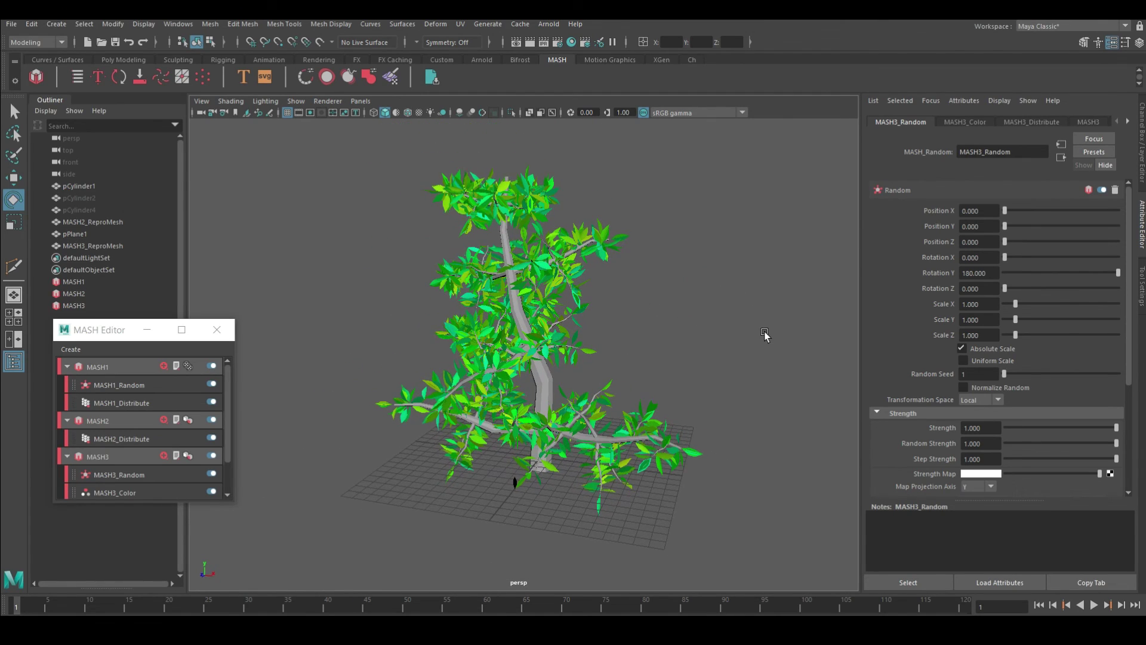